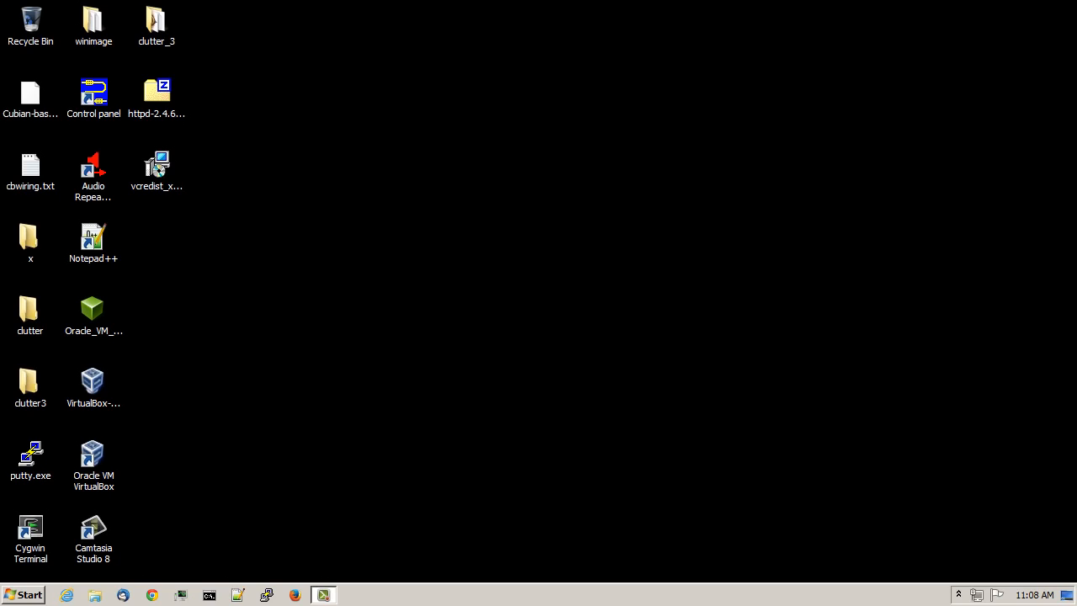
Step: Open apachelounge.com in Firefox and go to the site's Downloads page
click(295, 595)
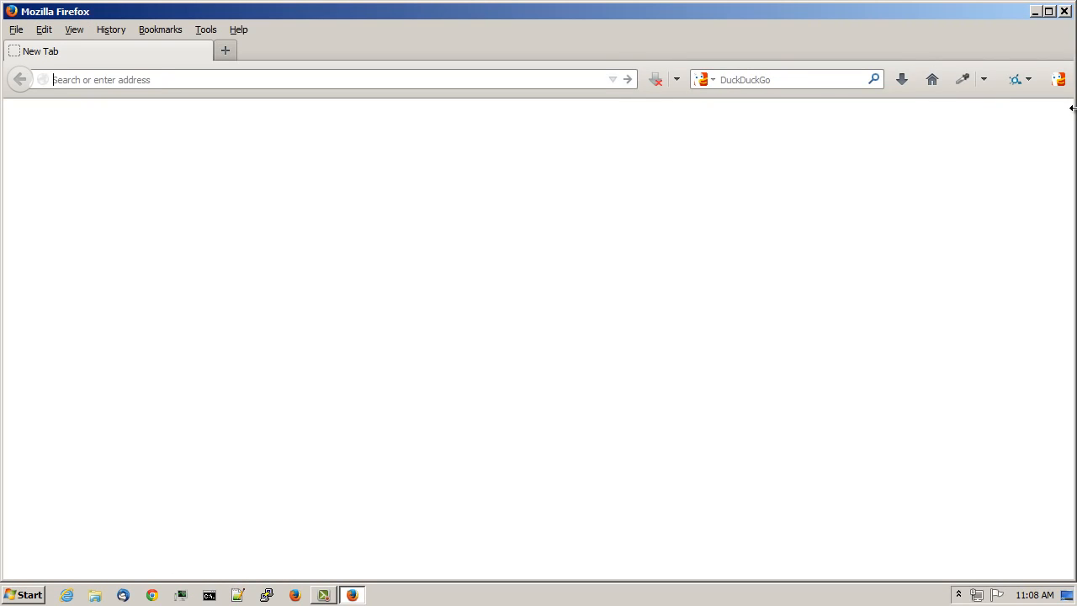
text(apachelounge.com)
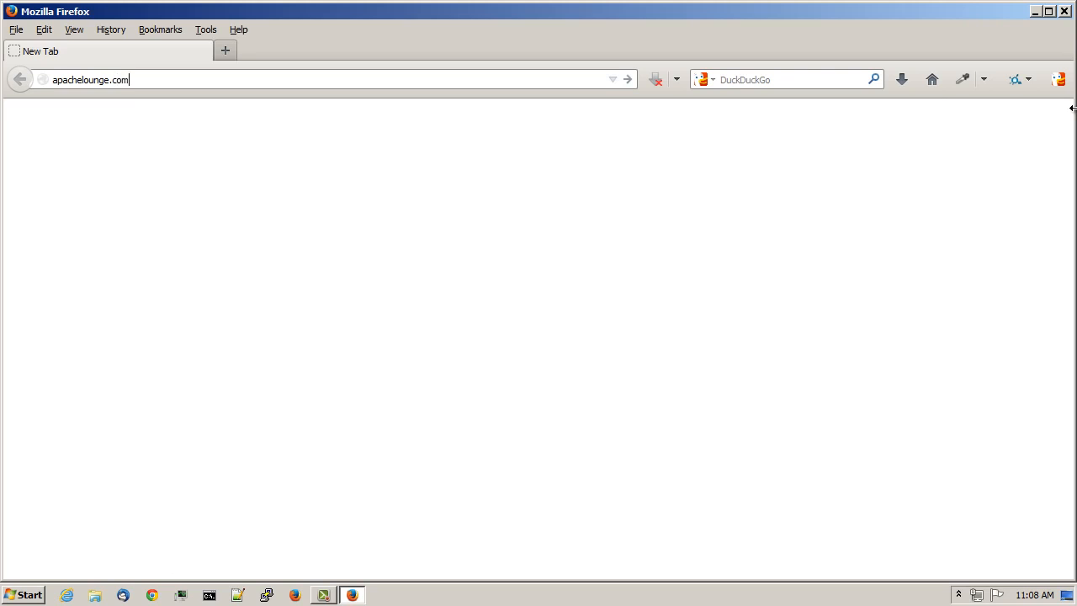
key(Return)
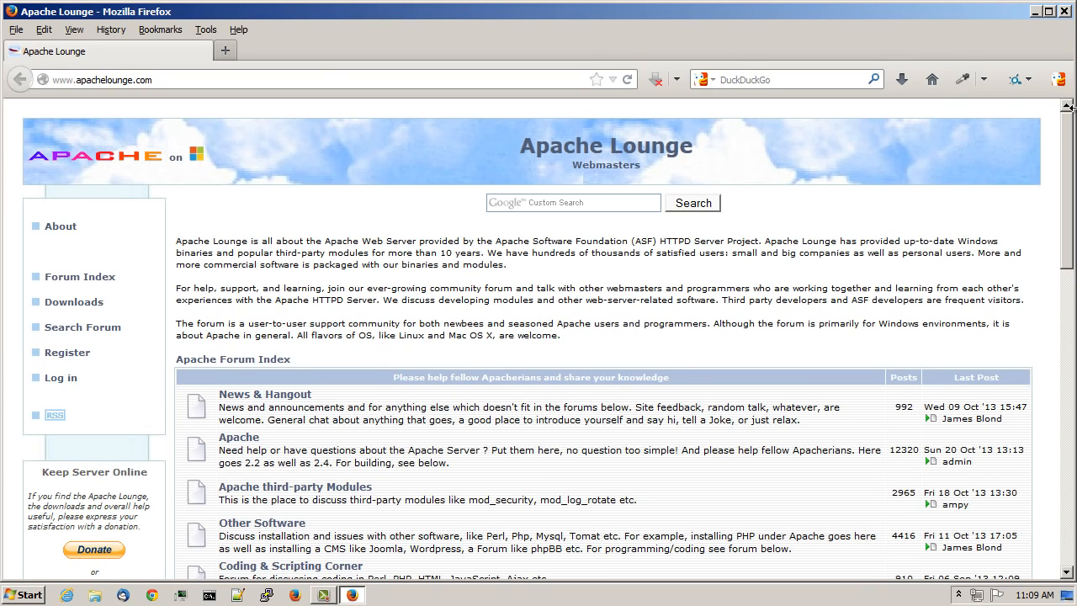
scroll(941, 190, down, 2)
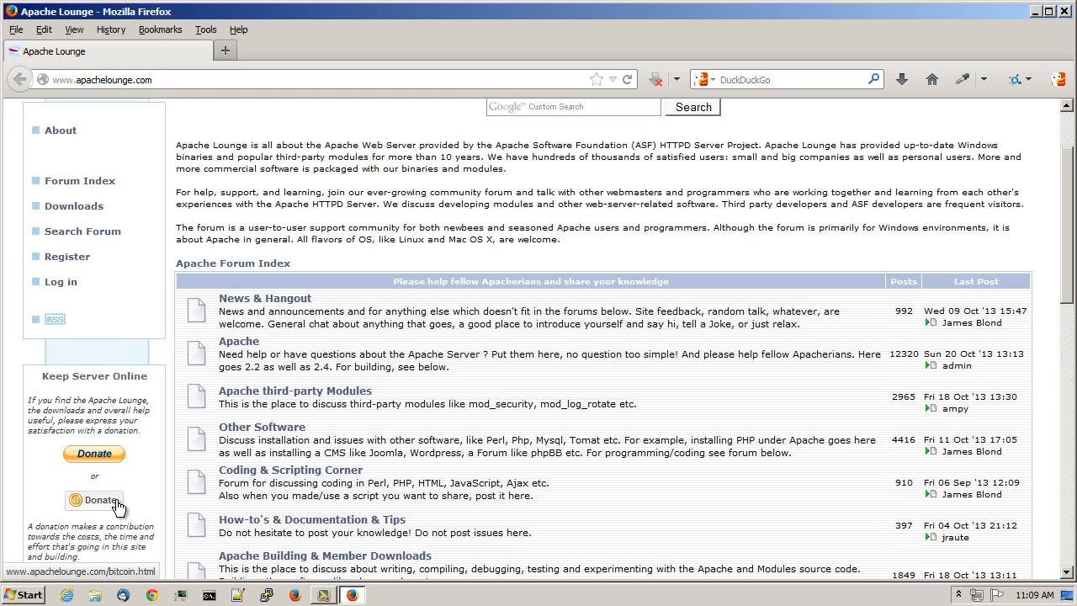
scroll(118, 425, up, 2)
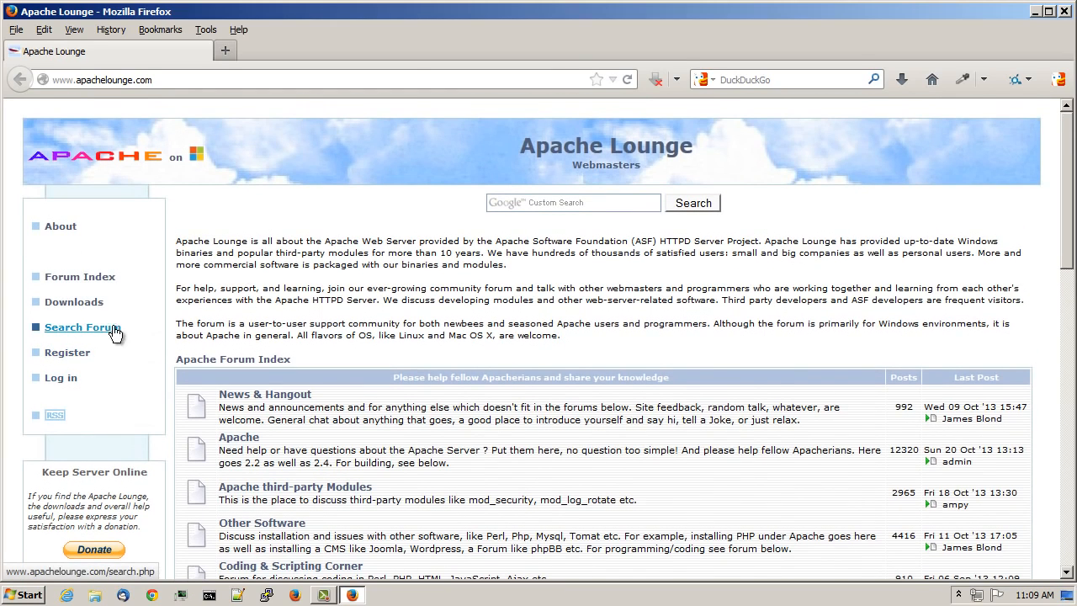
click(75, 304)
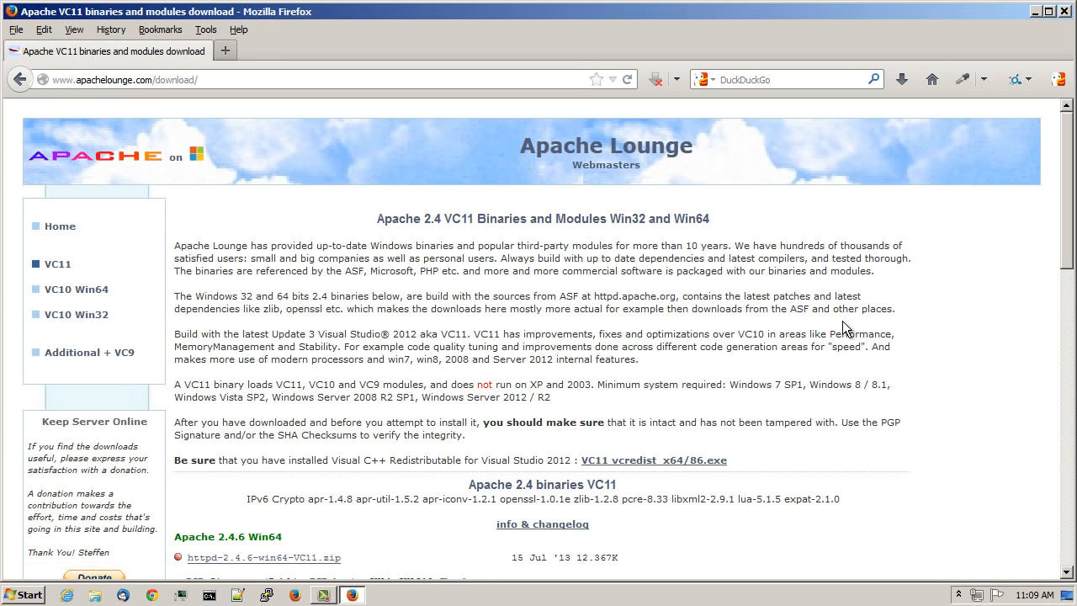
Step: Start saving httpd-2.4.6-win32-VC11.zip from the Apache 2.4.6 Win32 section to the Desktop, and cancel the save
scroll(833, 337, down, 4)
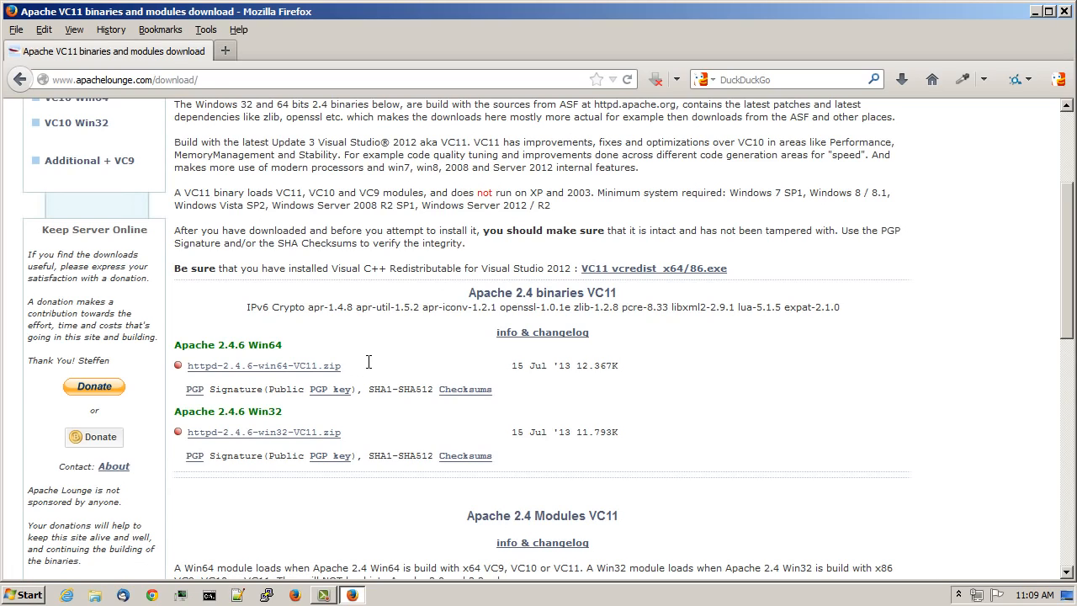
double_click(254, 344)
click(267, 412)
double_click(266, 412)
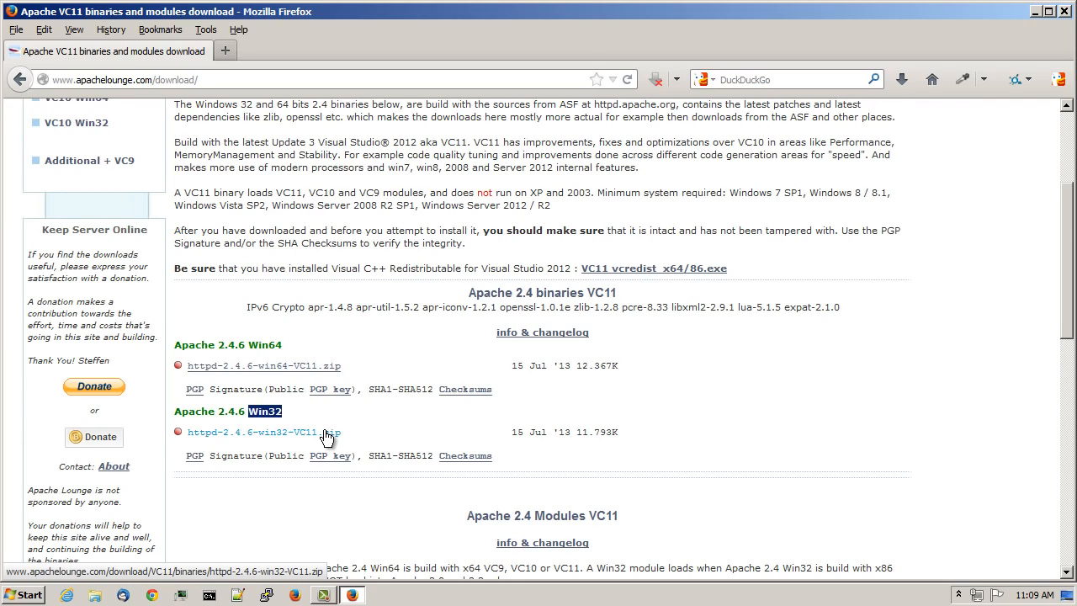
right_click(326, 434)
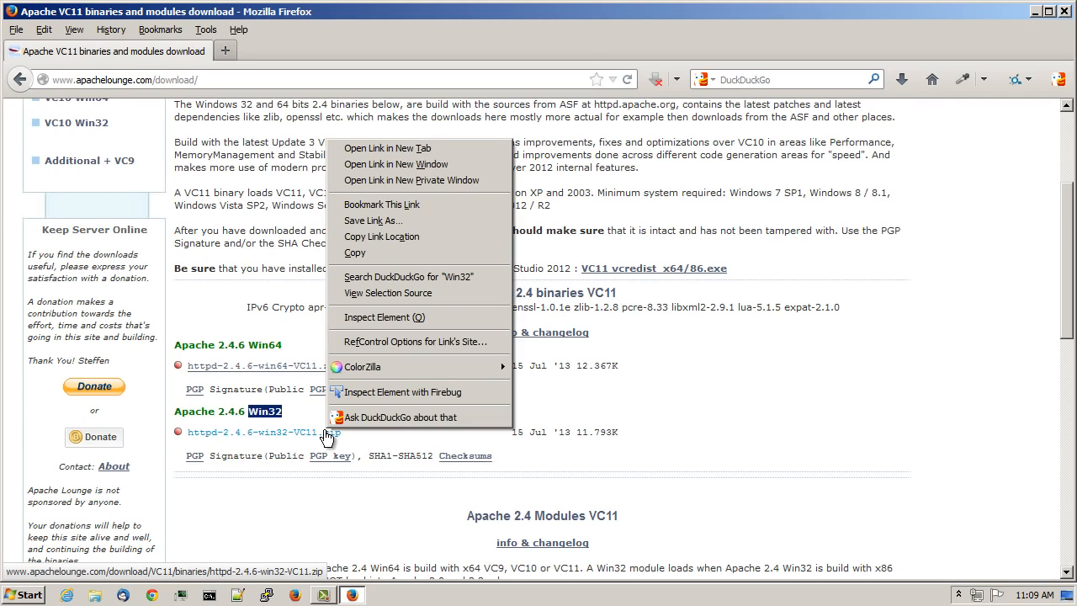
click(402, 221)
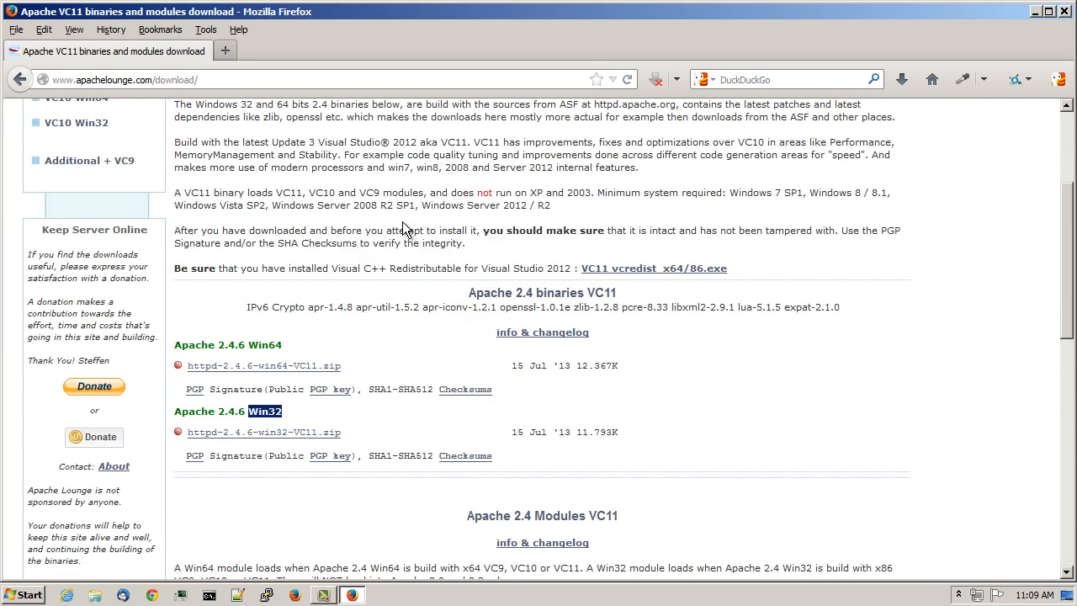
click(62, 129)
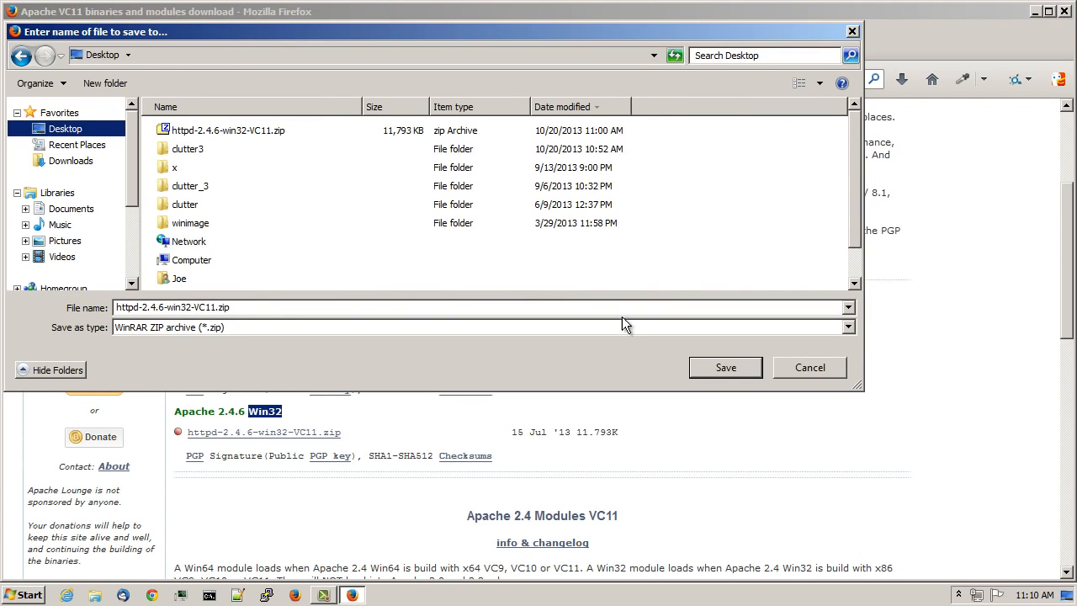
click(790, 370)
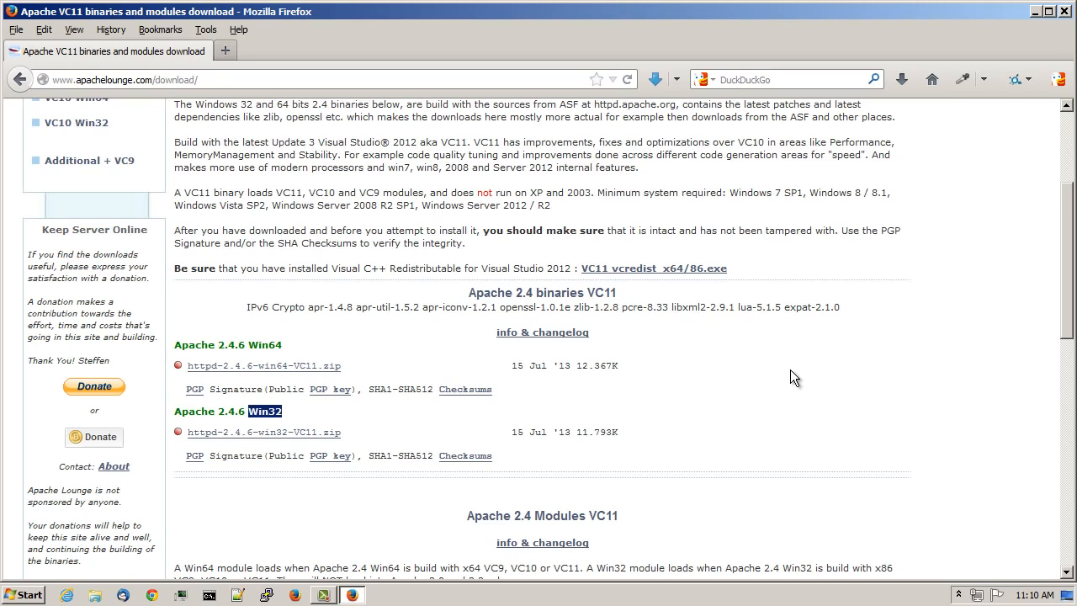
Step: Request VSU3\vcredist_x86.exe from the linked Visual C++ Redistributable for Visual Studio 2012 page, and cancel the file save
click(676, 272)
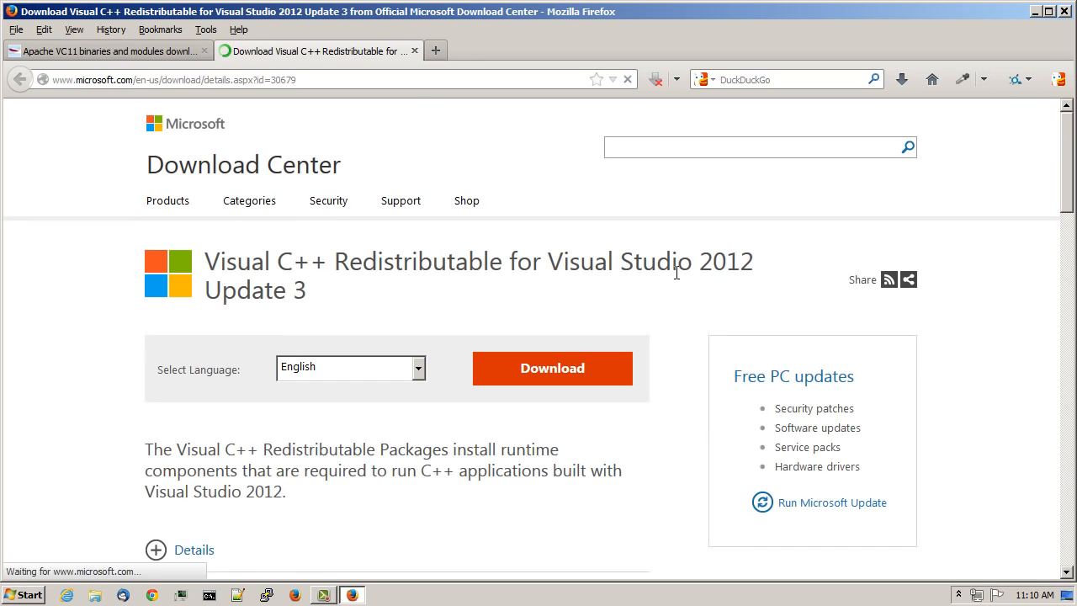
click(529, 371)
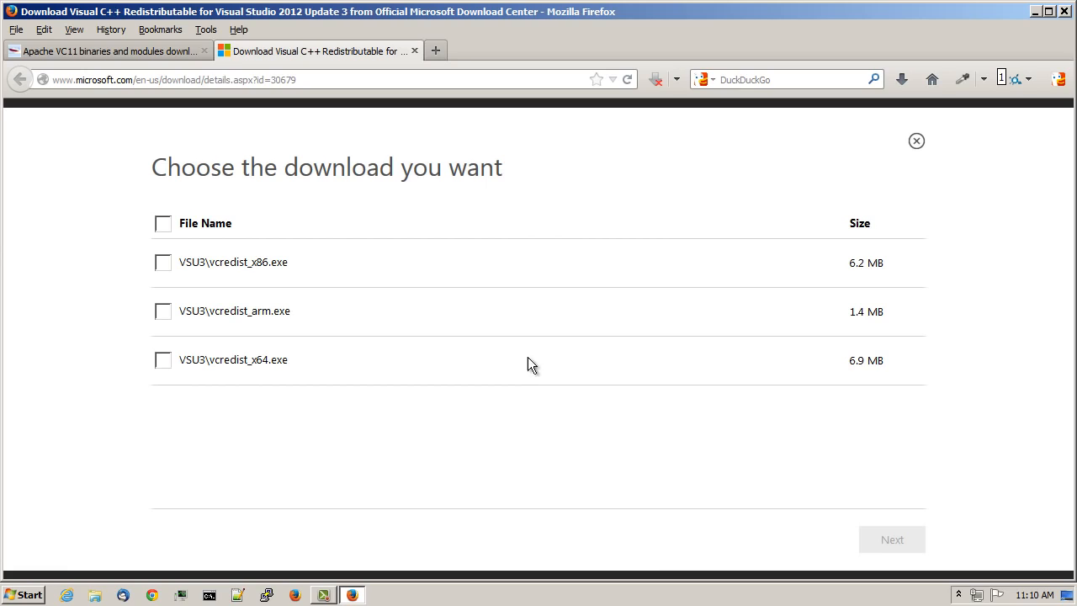
click(164, 264)
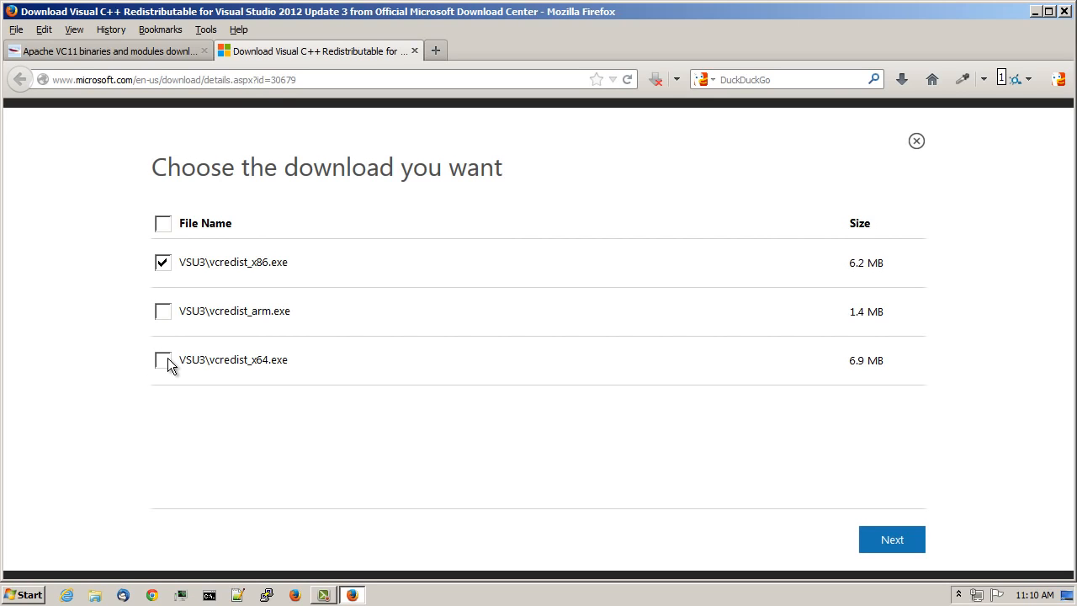
click(902, 544)
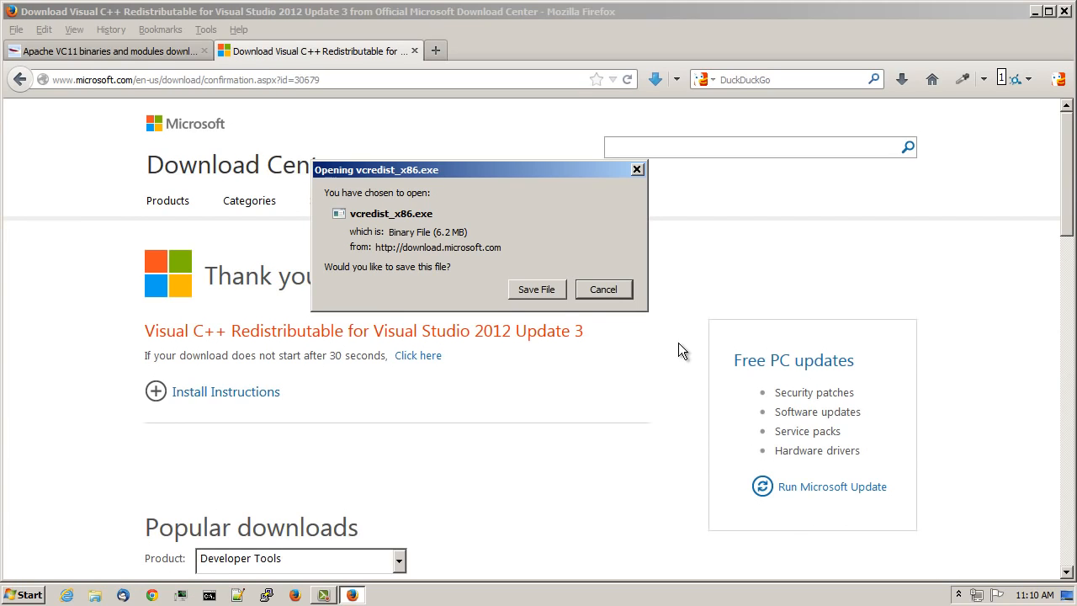
click(604, 289)
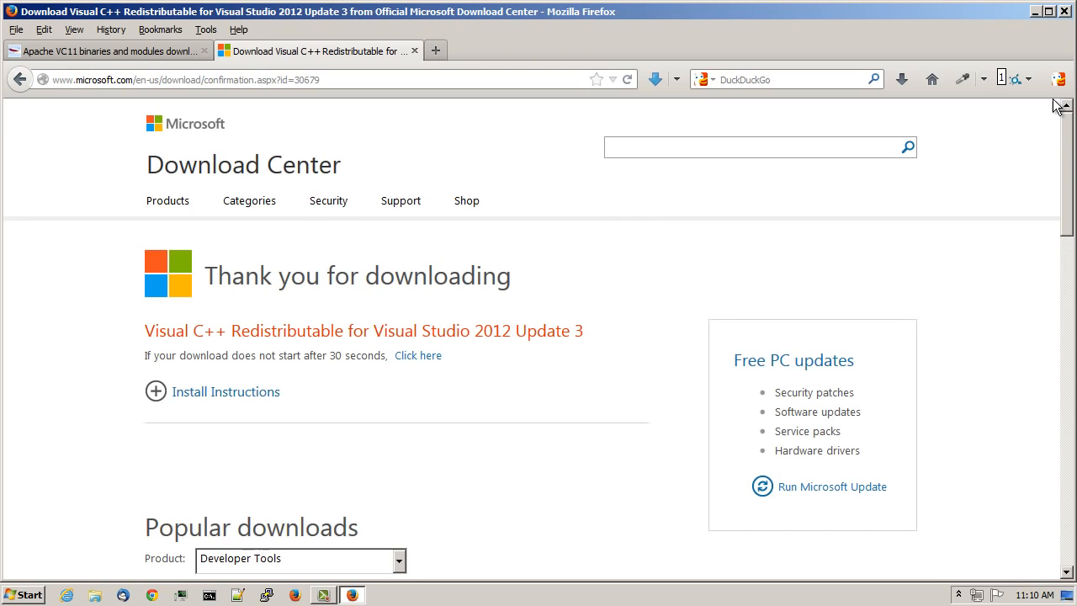
Step: Install the Visual C++ 2012 Redistributable (x86) from the desktop vcredist installer, agreeing to the license terms
click(1036, 12)
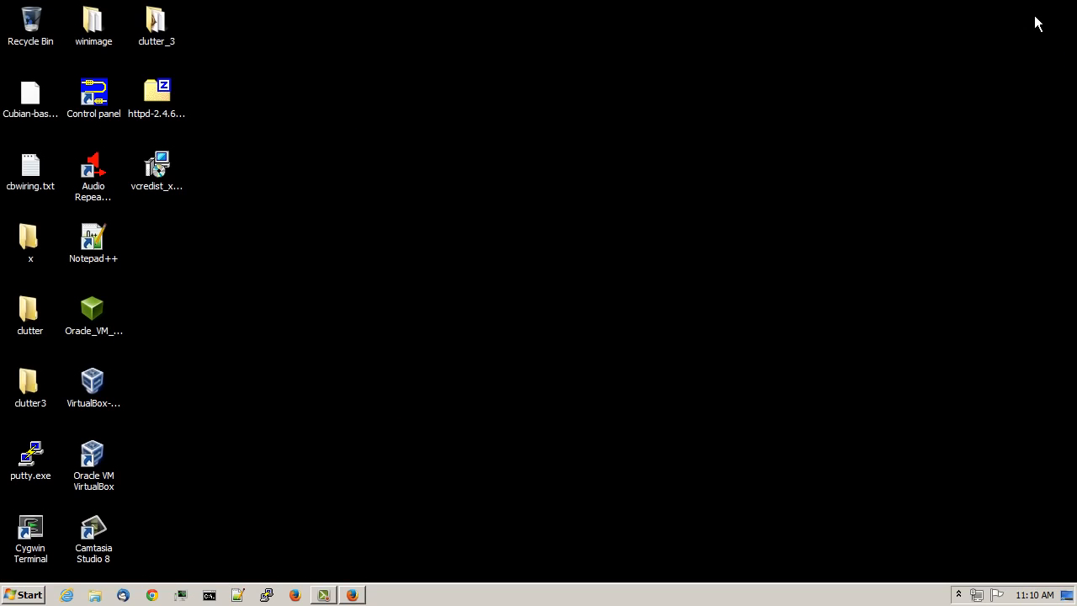
double_click(159, 164)
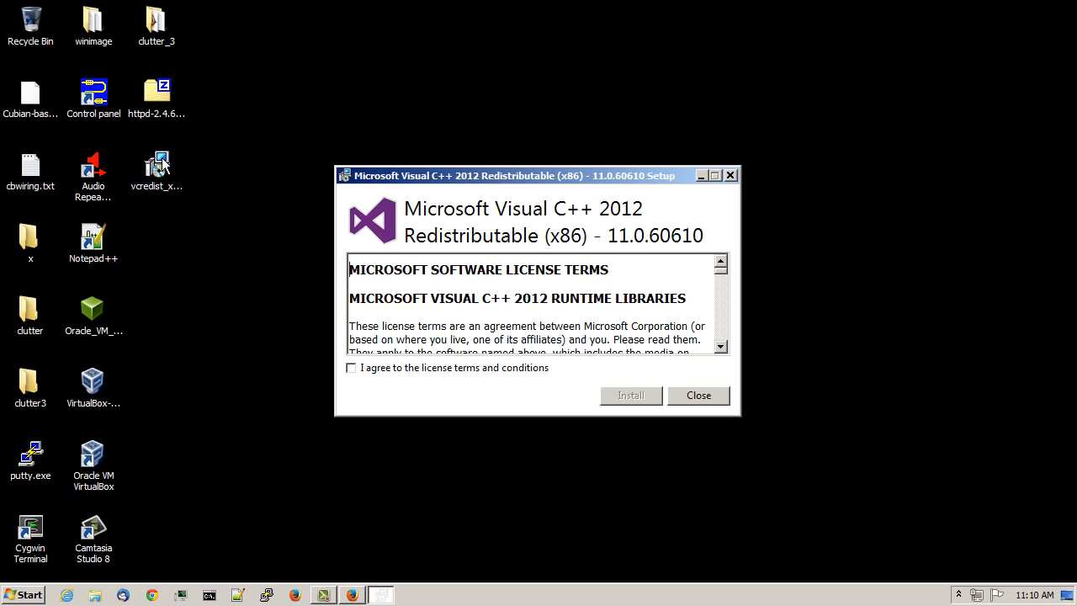
click(351, 368)
click(631, 396)
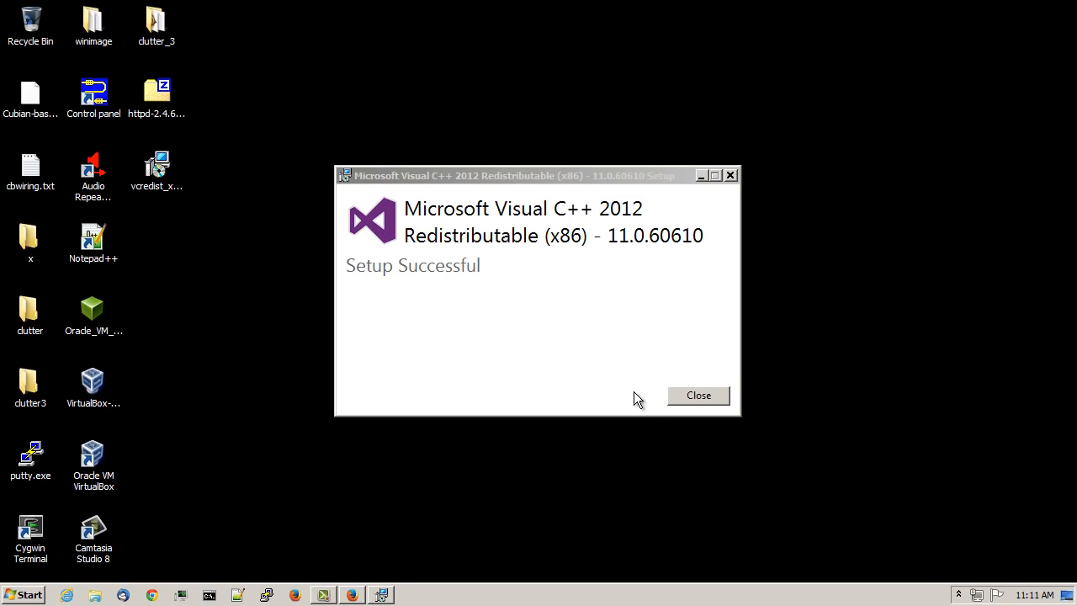
click(698, 396)
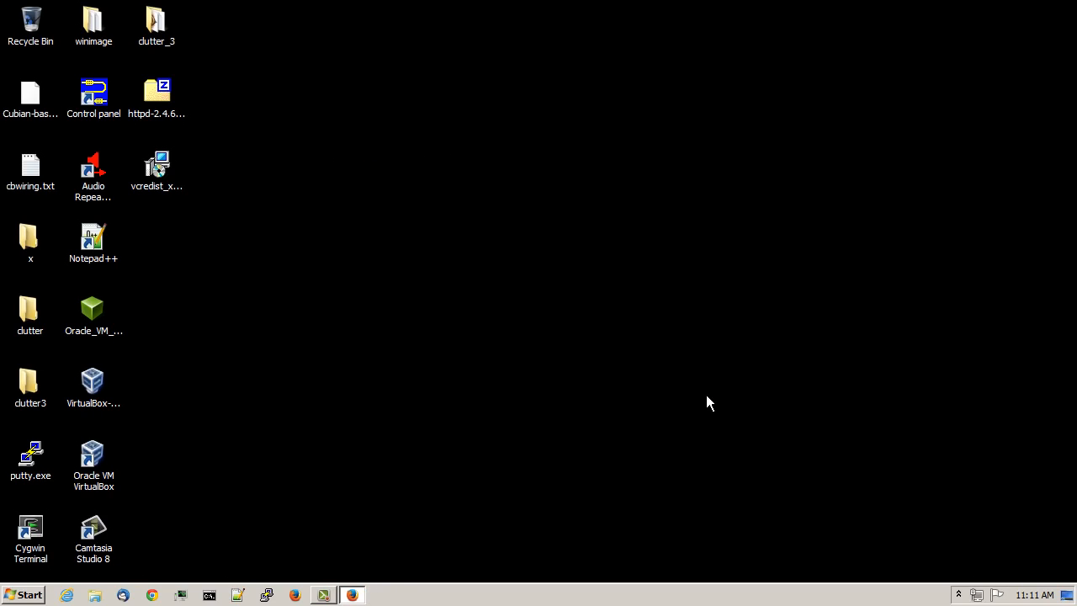
Step: Extract the Apache24 folder from the desktop archive httpd-2.4.6-win32-VC11.zip to C:\ with 7-Zip
click(150, 102)
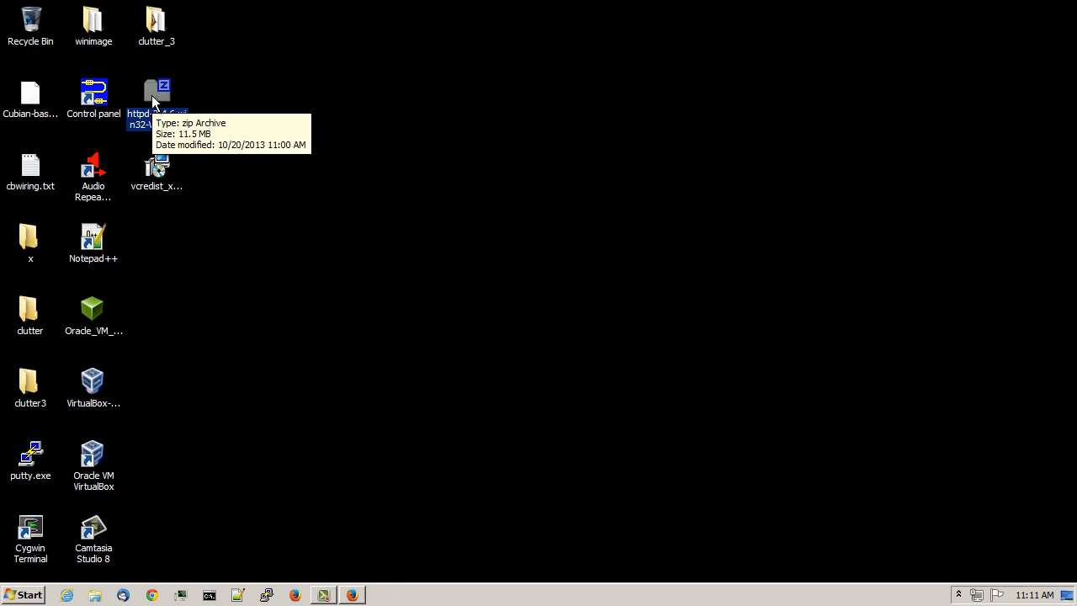
double_click(152, 96)
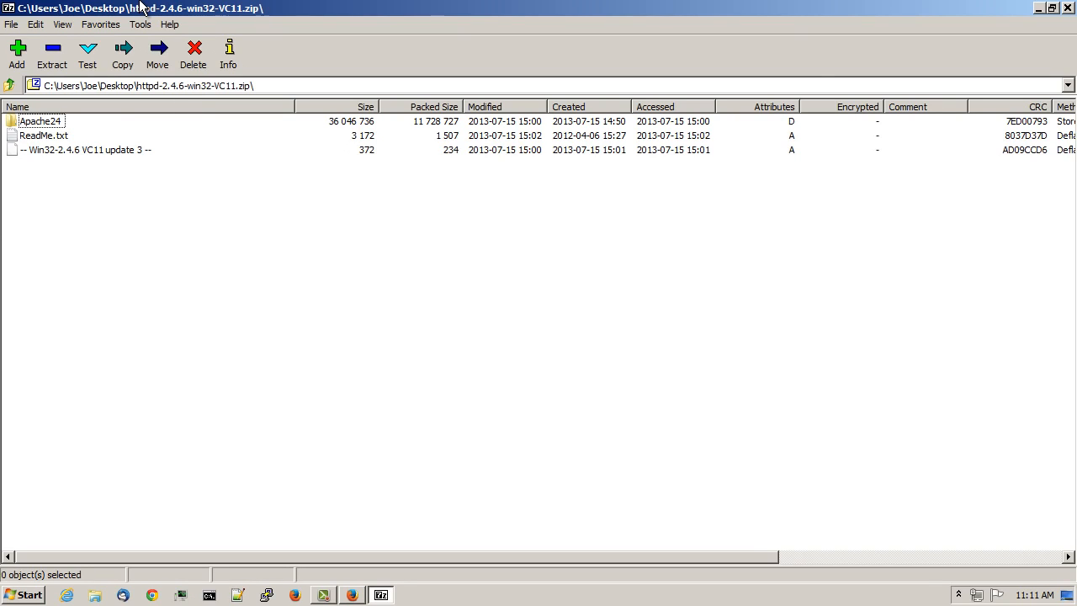
double_click(455, 9)
click(473, 216)
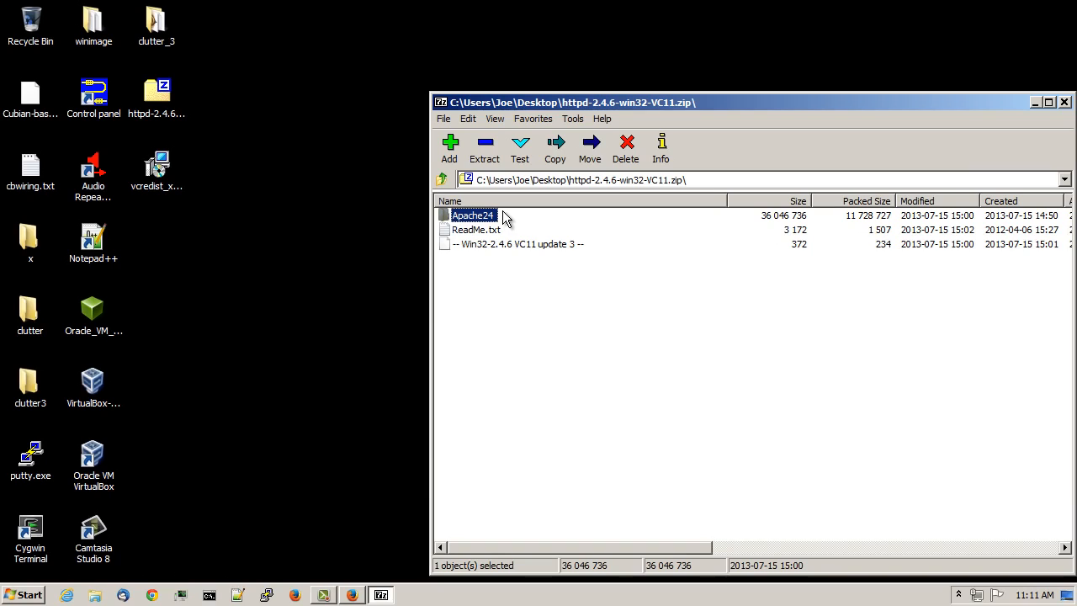
click(481, 159)
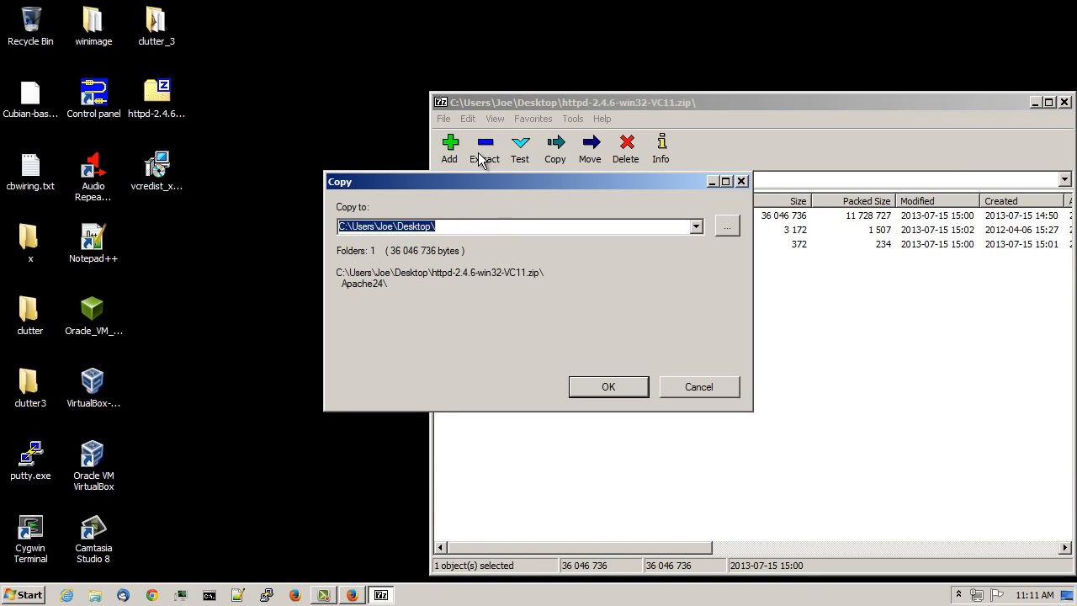
text(C:\)
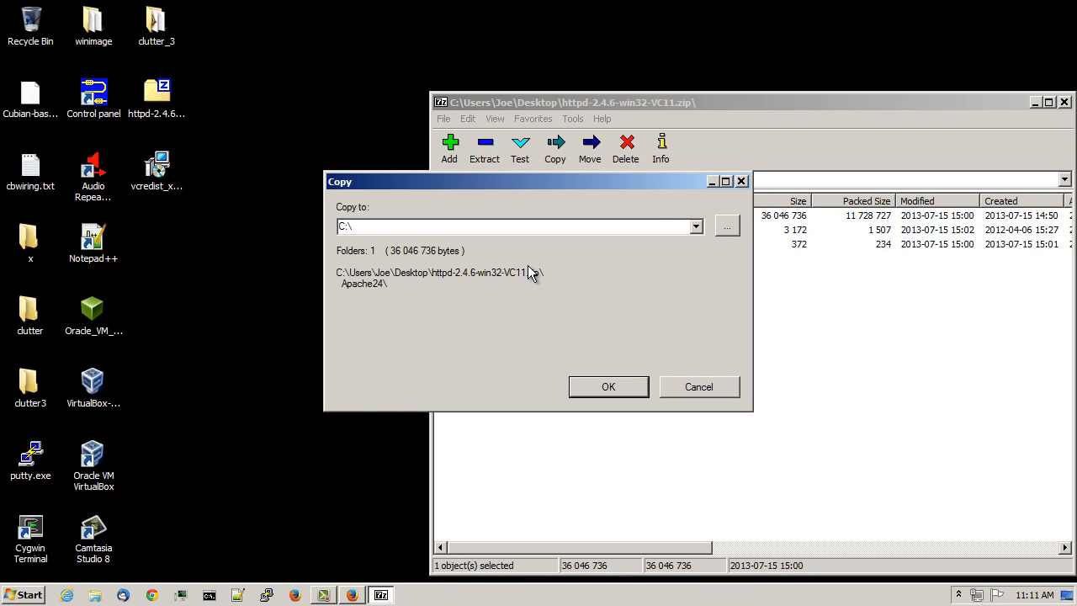
click(632, 391)
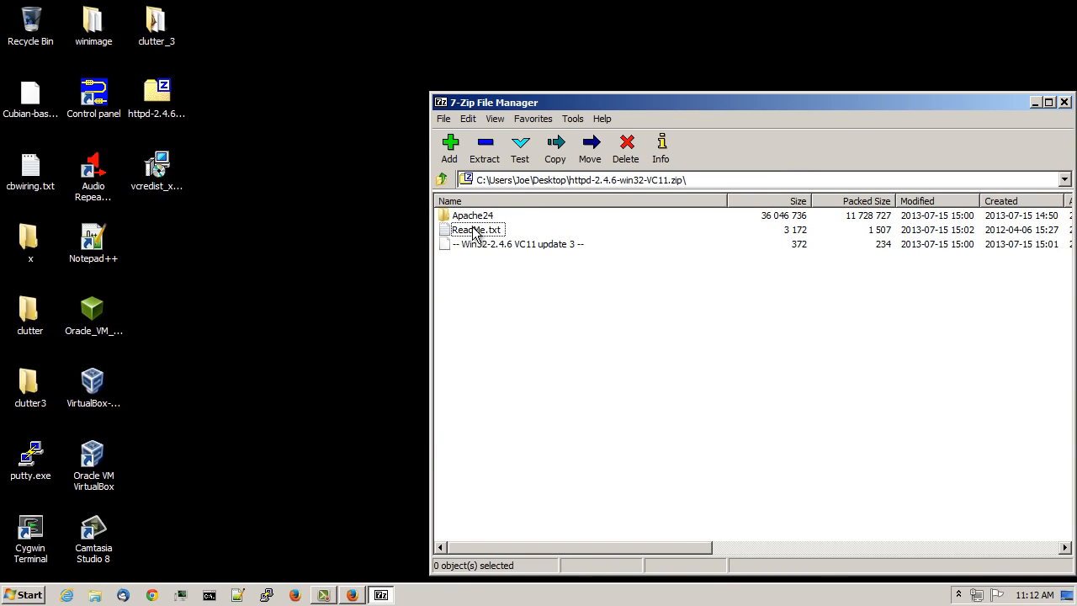
Step: Open ReadMe.txt from the archive and read the instructions for starting Apache and installing it as a service
double_click(476, 232)
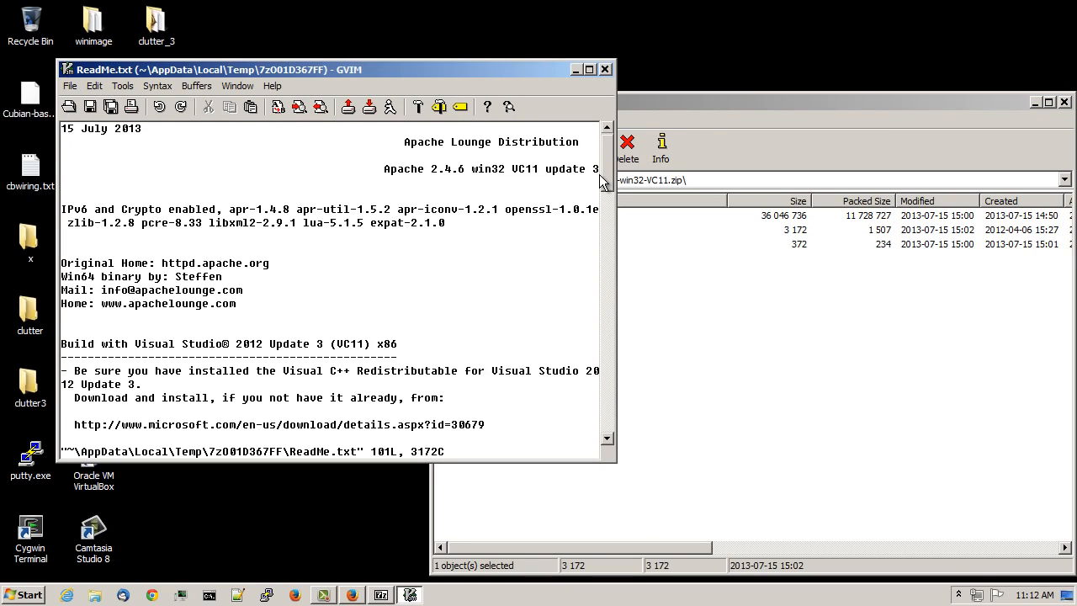
scroll(607, 173, down, 1)
drag(608, 173, 608, 254)
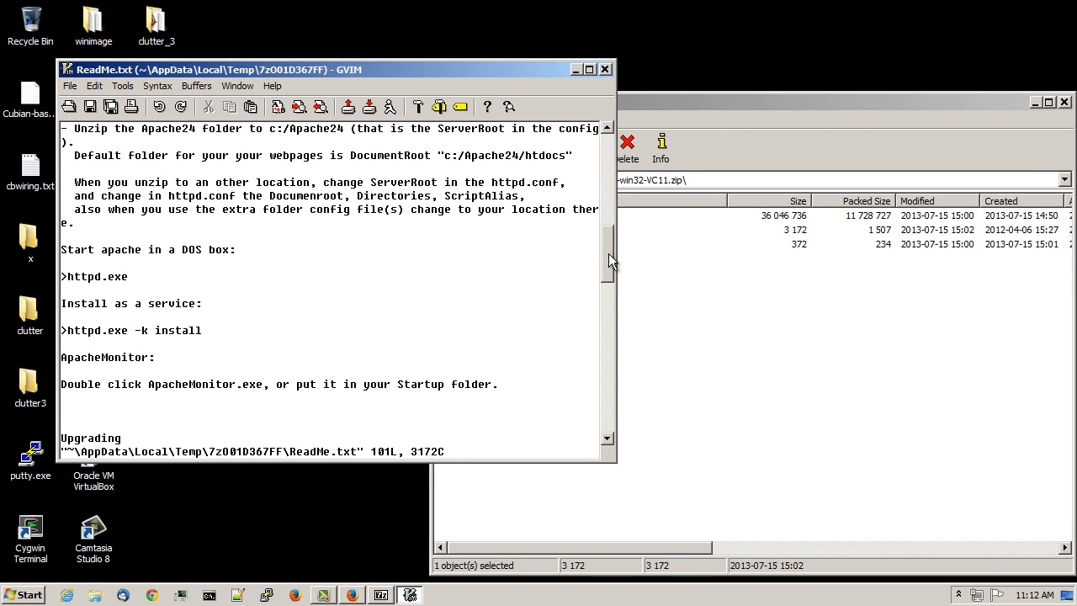
Step: Run cmd.exe as administrator, place its window clear of the ReadMe instructions, and change to the \apache24 directory
click(26, 595)
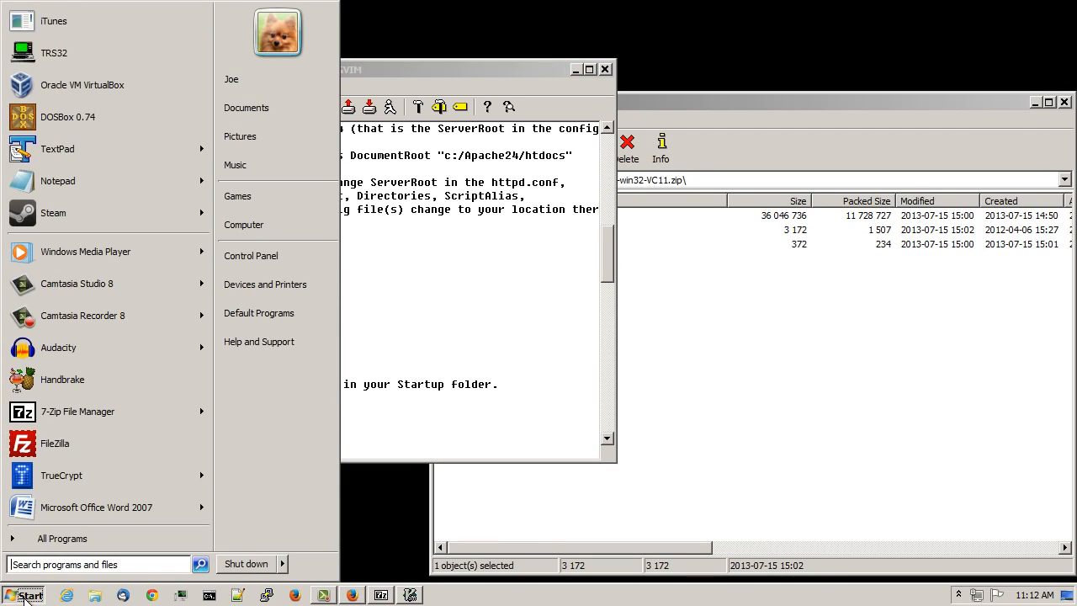
text(cmd)
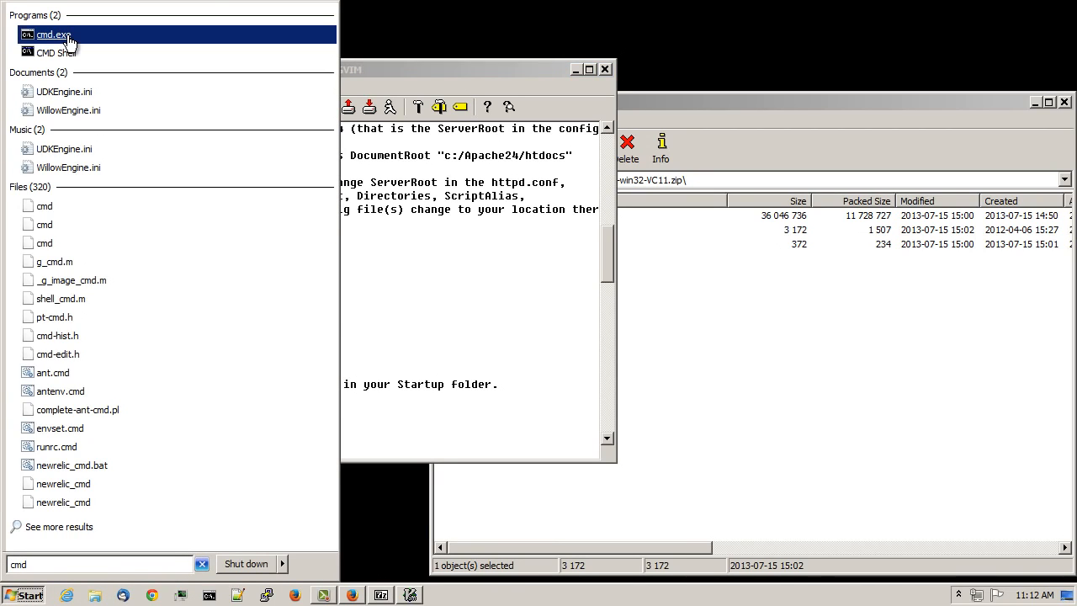
right_click(67, 40)
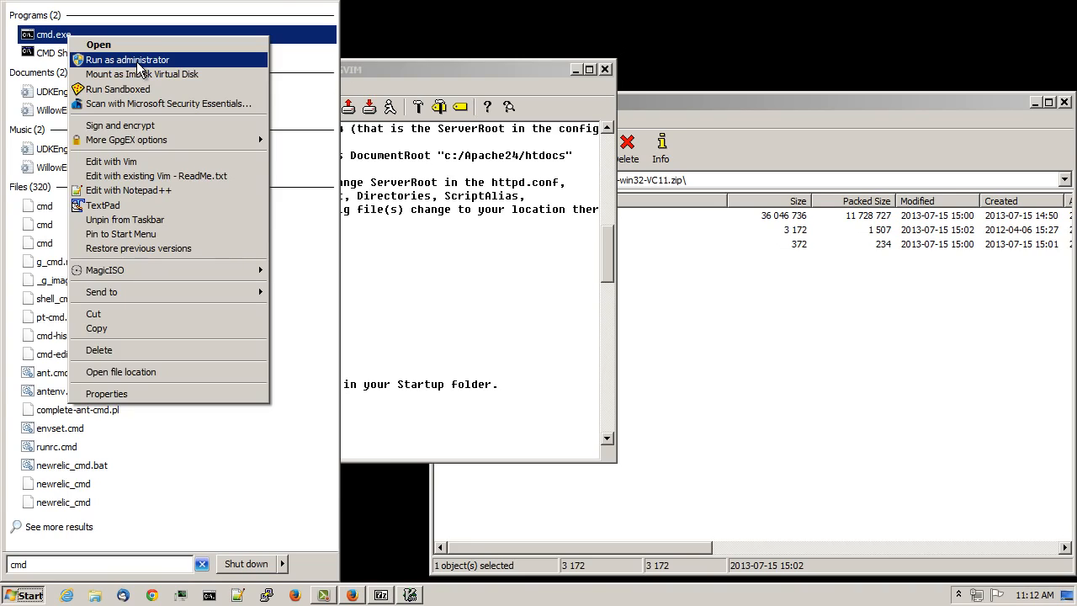
click(137, 62)
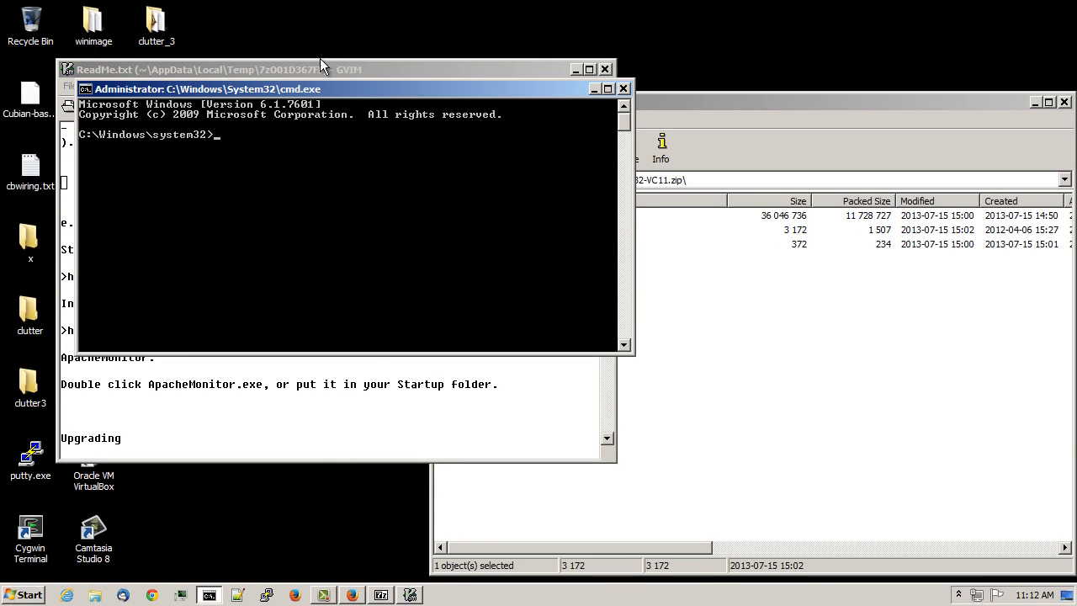
drag(317, 89, 654, 306)
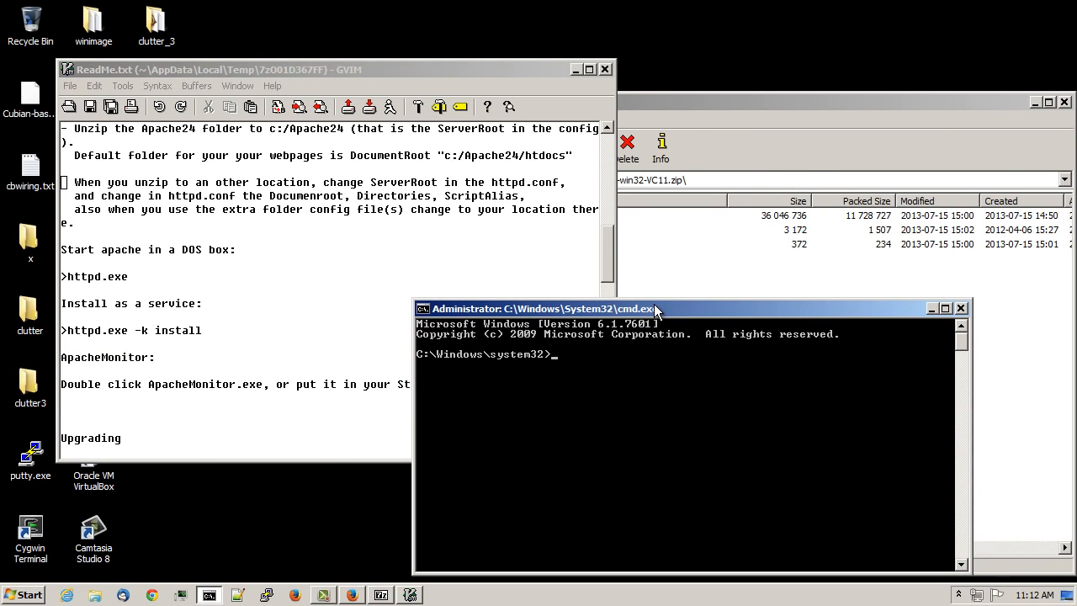
text(cd\apache24)
key(Return)
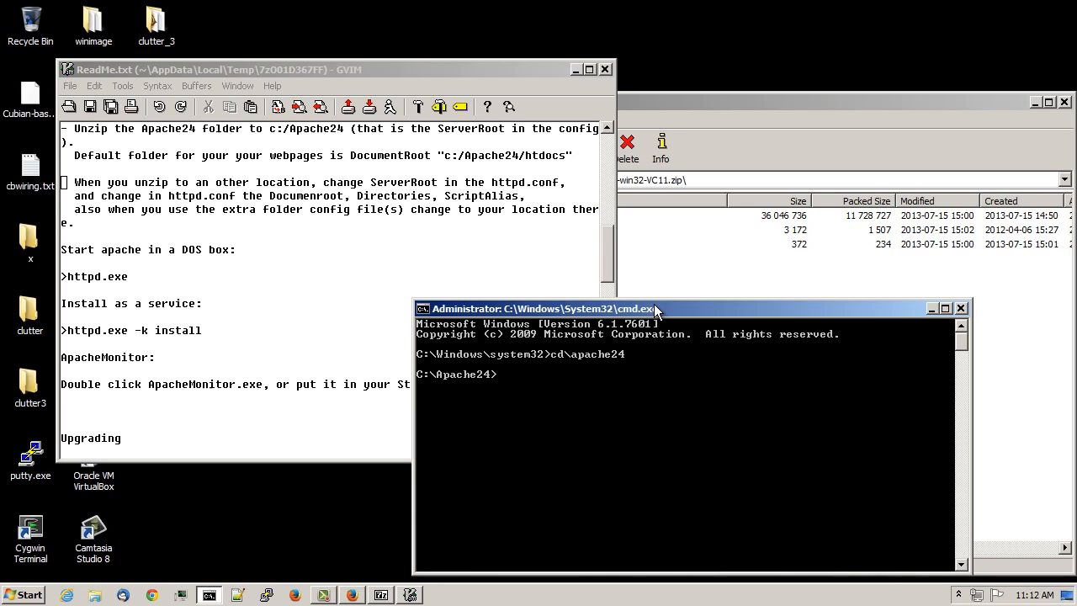
Step: Install Apache as a Windows service with httpd -k install from C:\Apache24\bin and allow it through the firewall on private networks
text(httpd -k install)
key(Return)
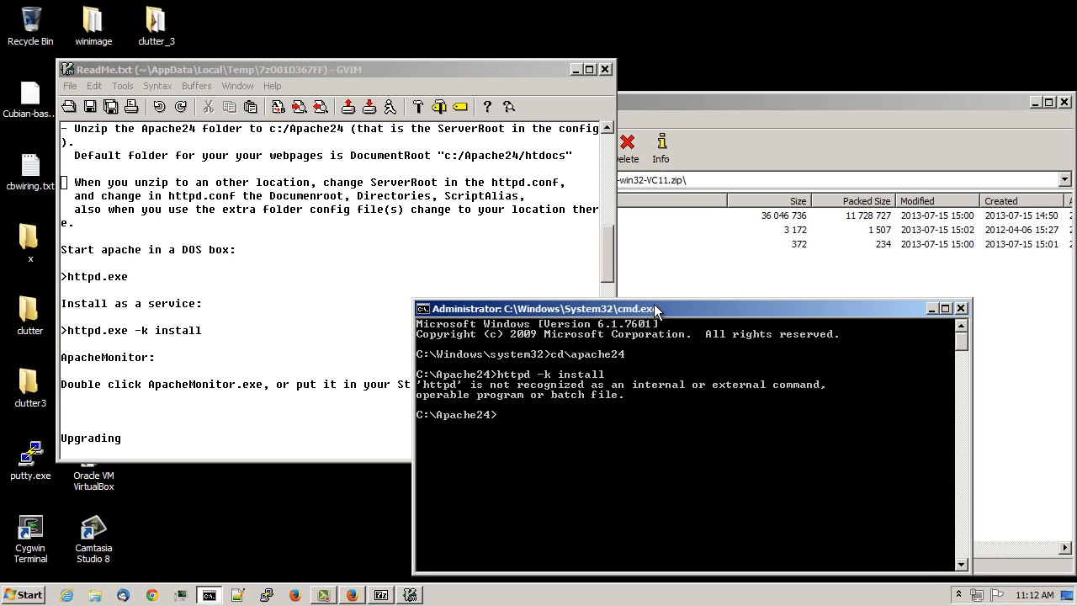
text(cd bin)
key(Return)
key(Up)
key(Up)
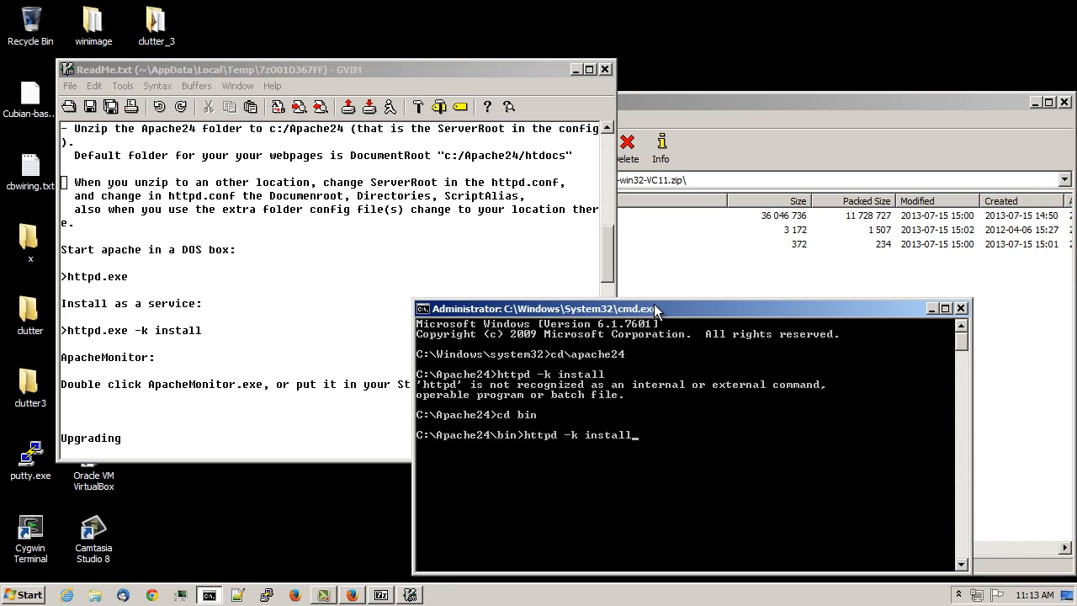
key(Return)
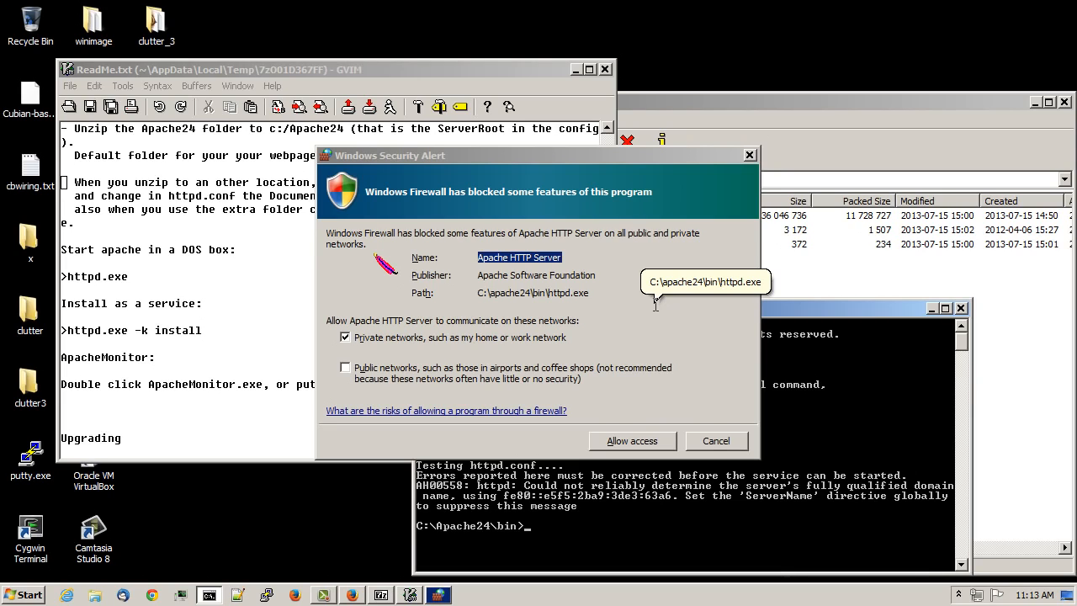
click(632, 441)
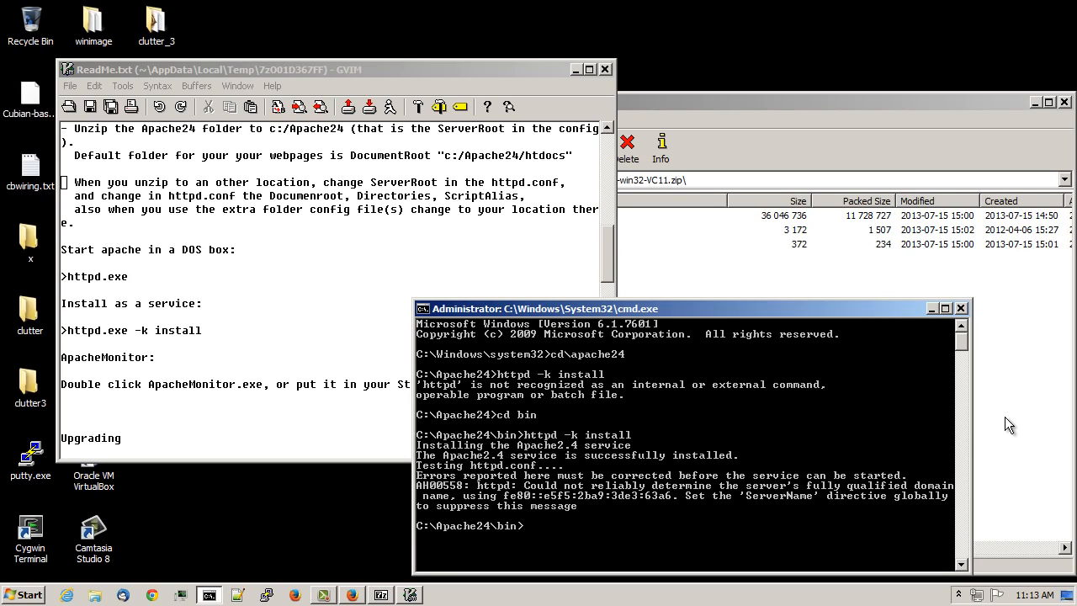
key(Up)
key(Left)
text(un)
key(BackSpace)
key(BackSpace)
key(BackSpace)
key(BackSpace)
key(BackSpace)
key(BackSpace)
key(BackSpace)
key(BackSpace)
key(BackSpace)
key(BackSpace)
key(BackSpace)
key(BackSpace)
key(BackSpace)
key(BackSpace)
key(BackSpace)
key(BackSpace)
key(BackSpace)
Step: Open the c:\apache24 folder and launch ApacheMonitor.exe from its bin subfolder
click(5, 599)
text(c:\)
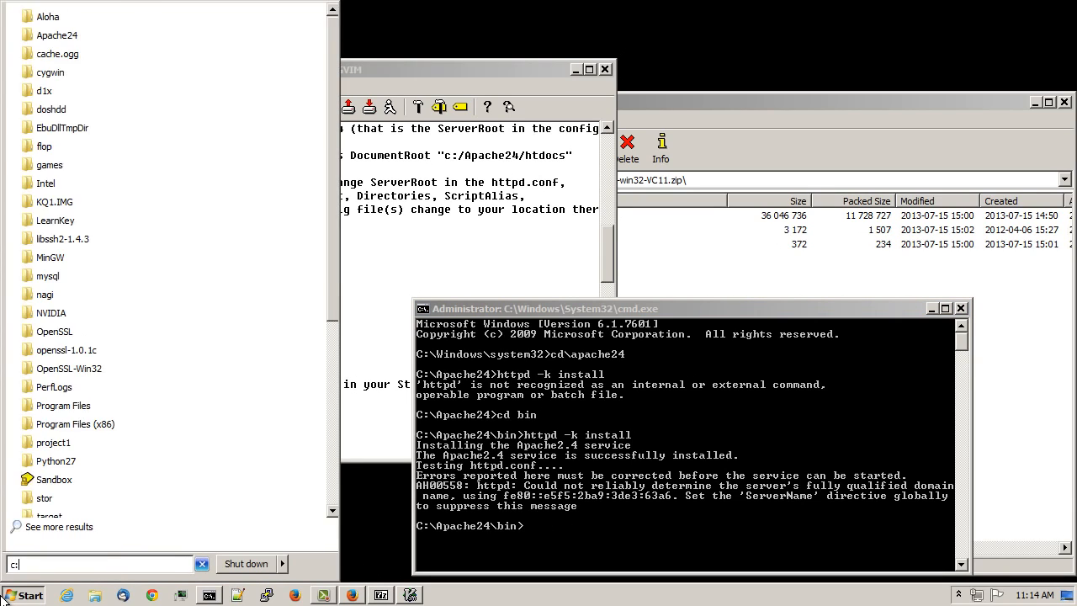
text(apache24)
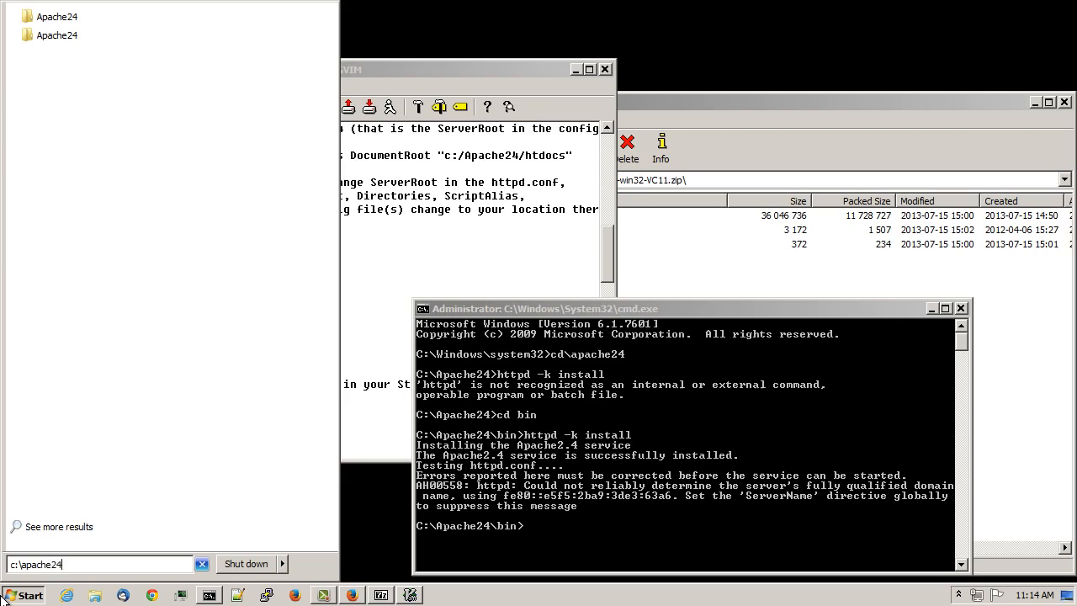
key(Return)
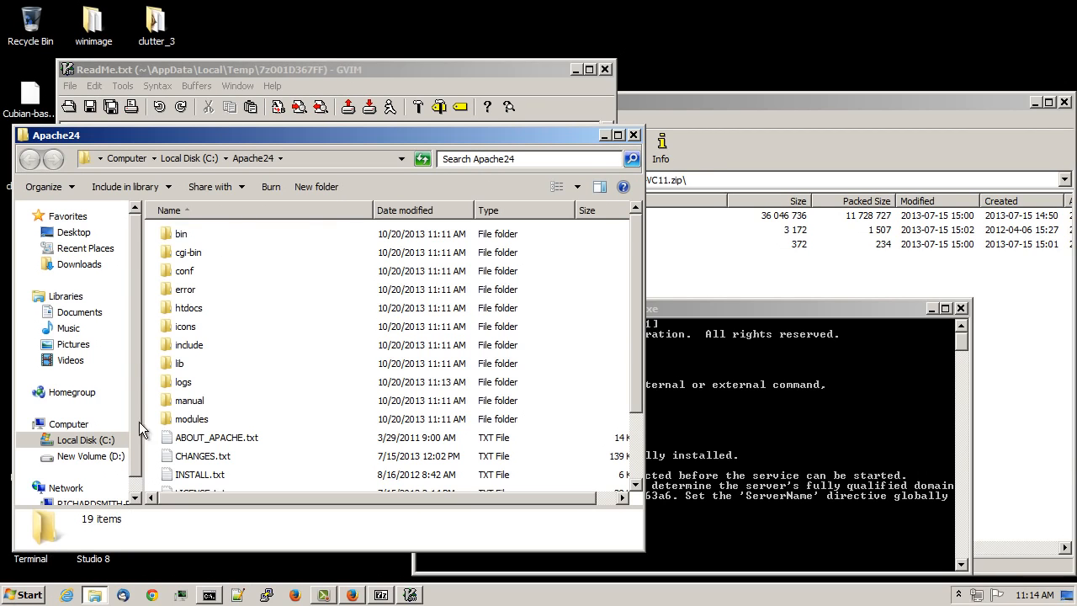
double_click(180, 233)
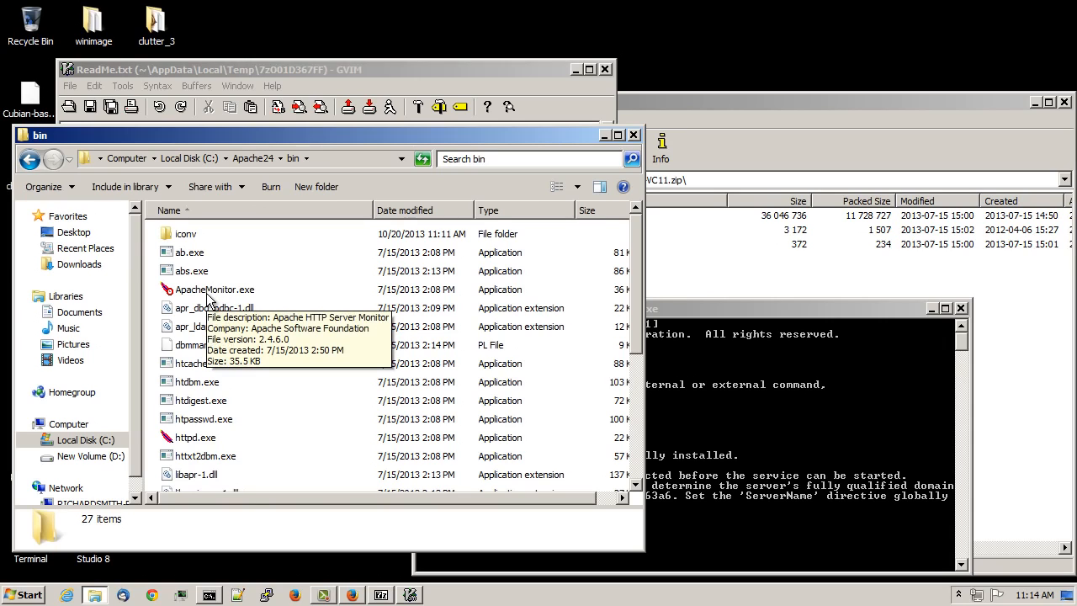
click(207, 292)
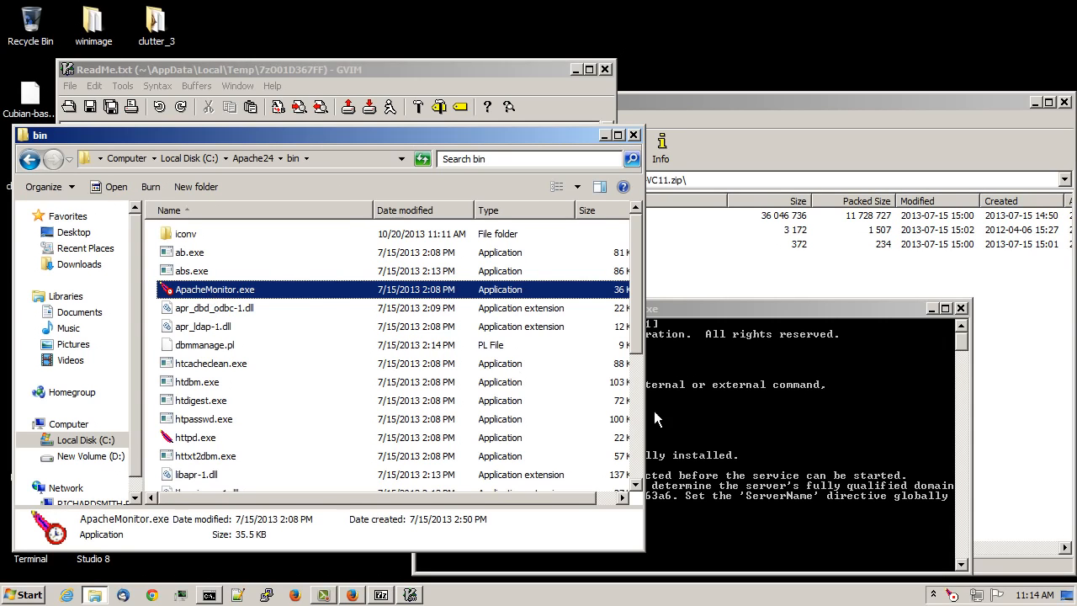
Step: Open the Apache Service Monitor window and start the Apache2.4 service
click(932, 595)
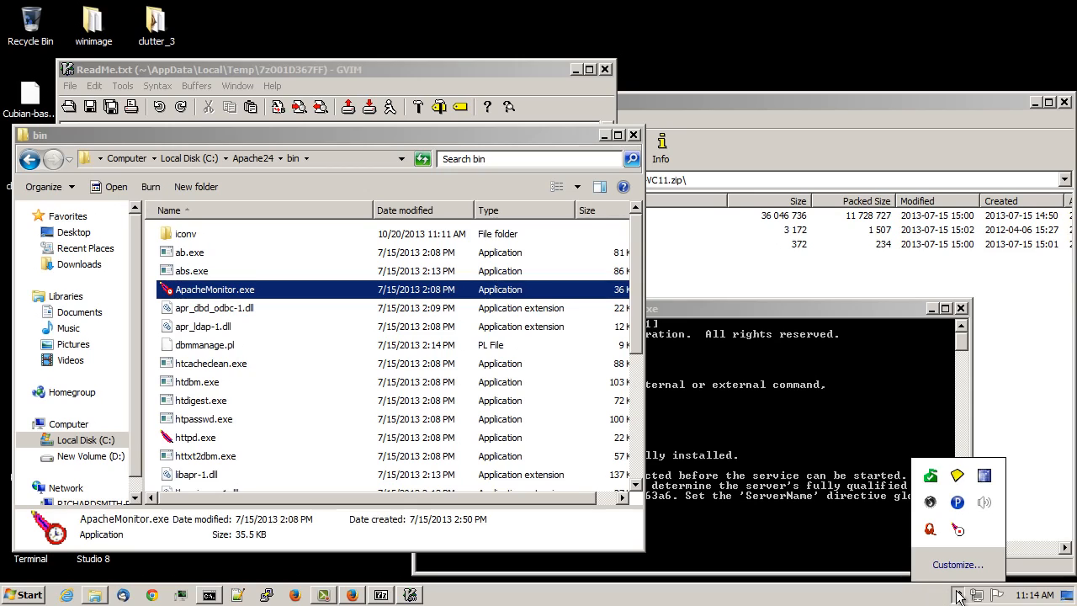
right_click(959, 535)
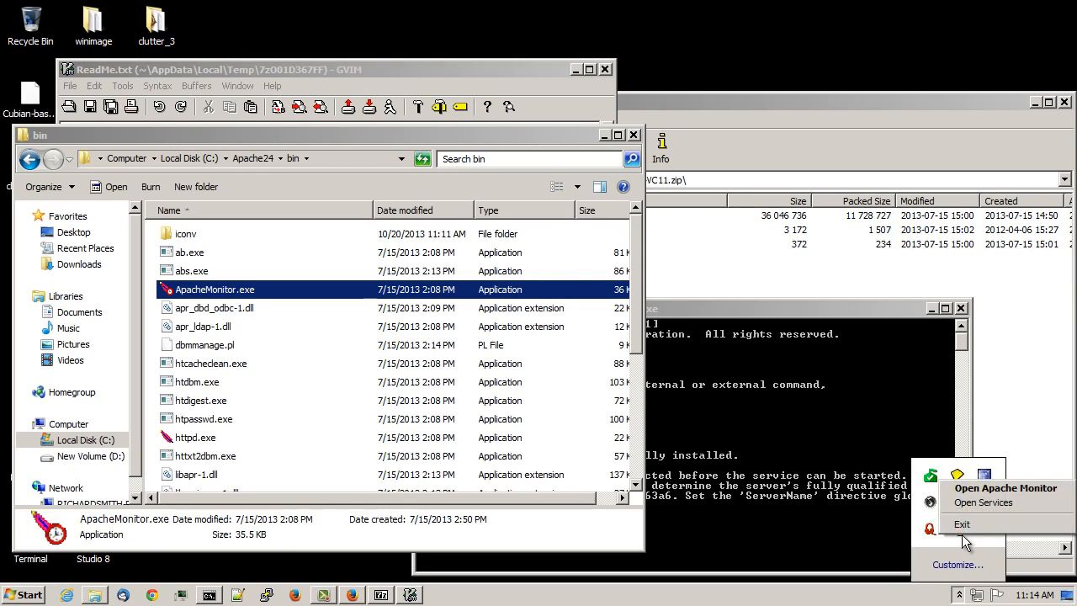
click(978, 489)
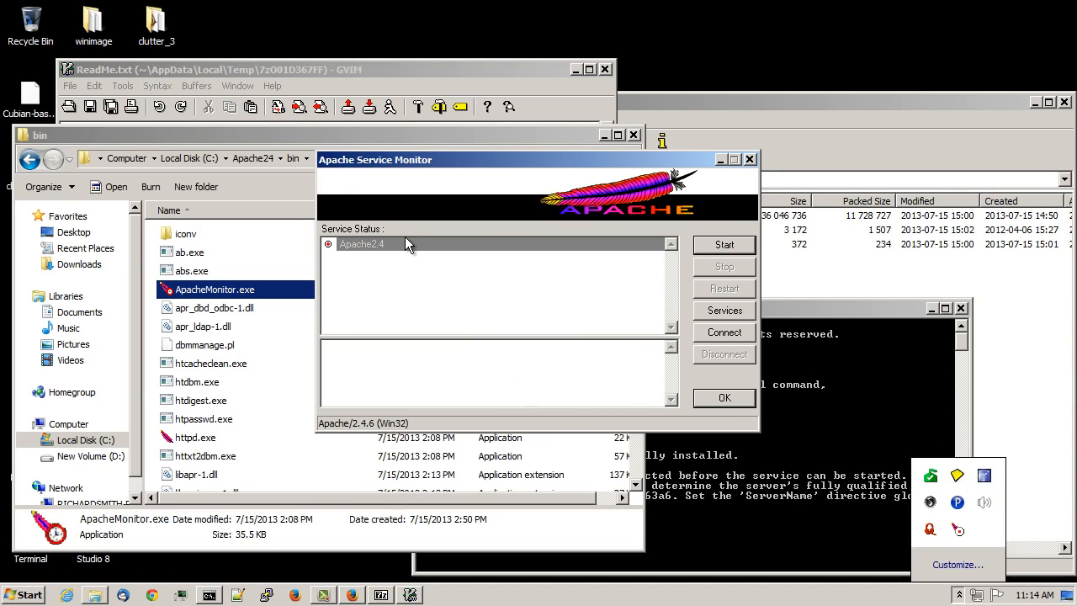
click(382, 241)
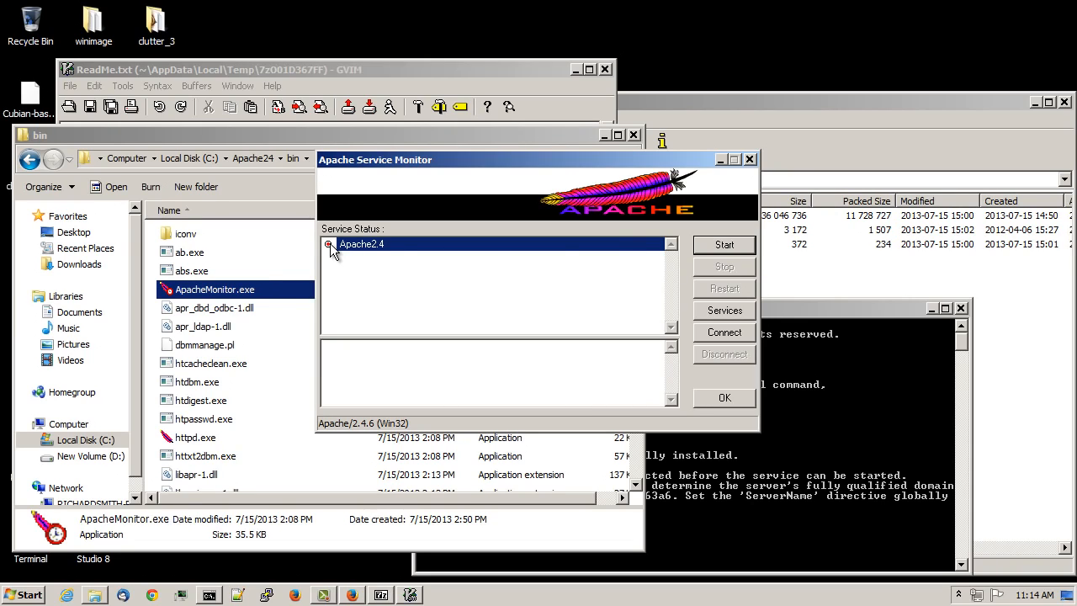
click(707, 244)
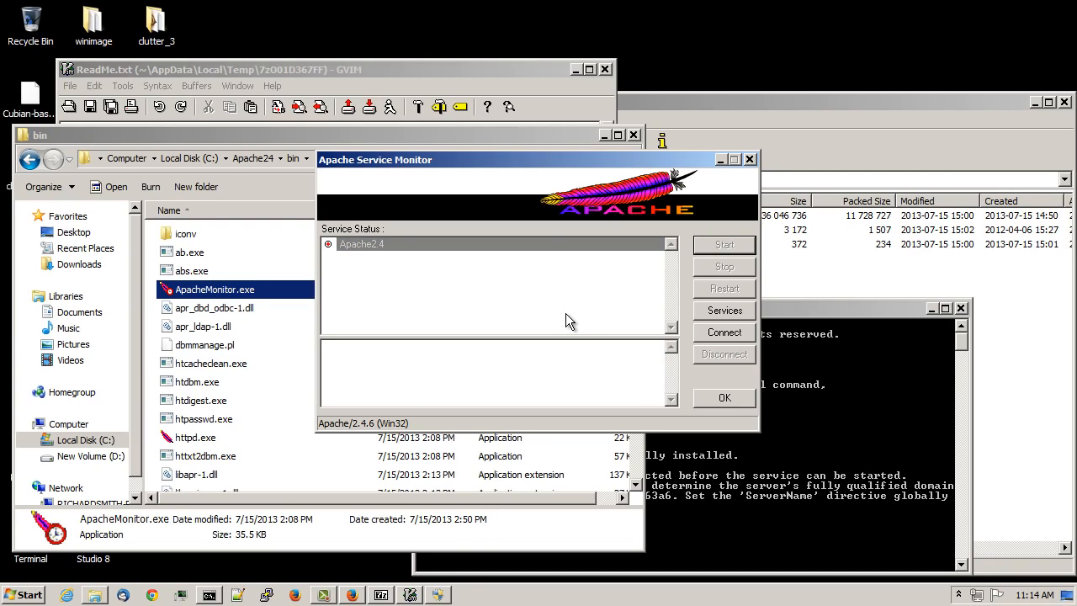
click(441, 595)
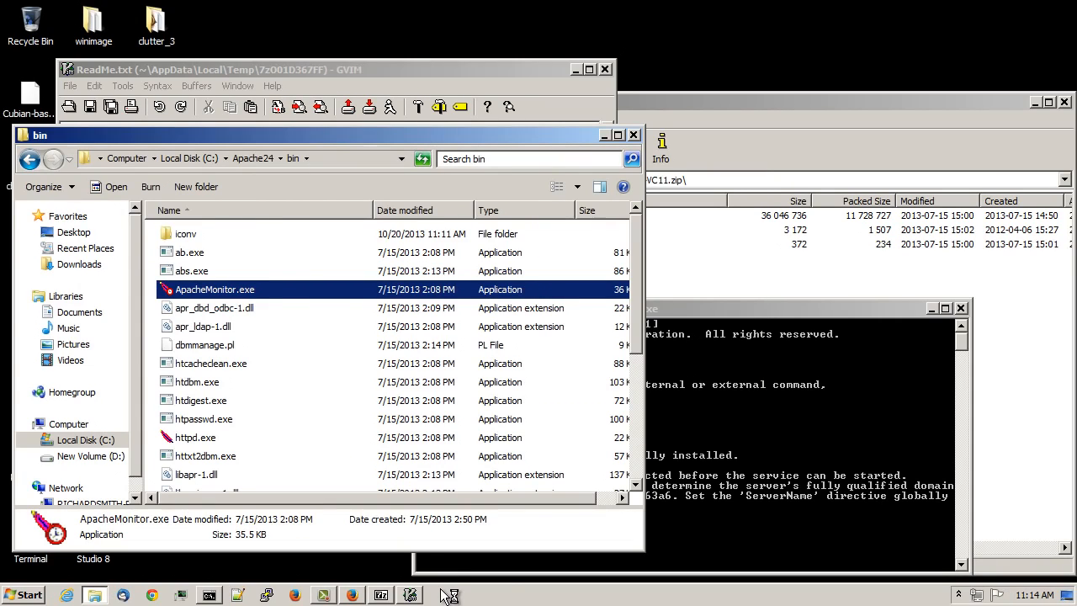
Step: Check the Apache2.4 service's status through the monitor's notification area icon and the Apache Service Monitor window
click(959, 596)
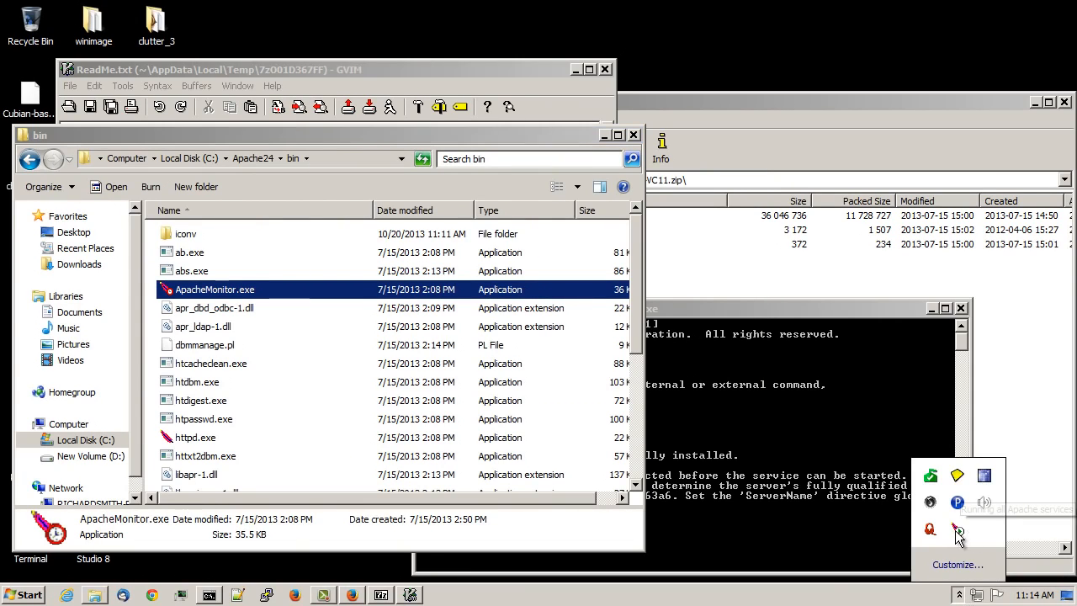
click(957, 530)
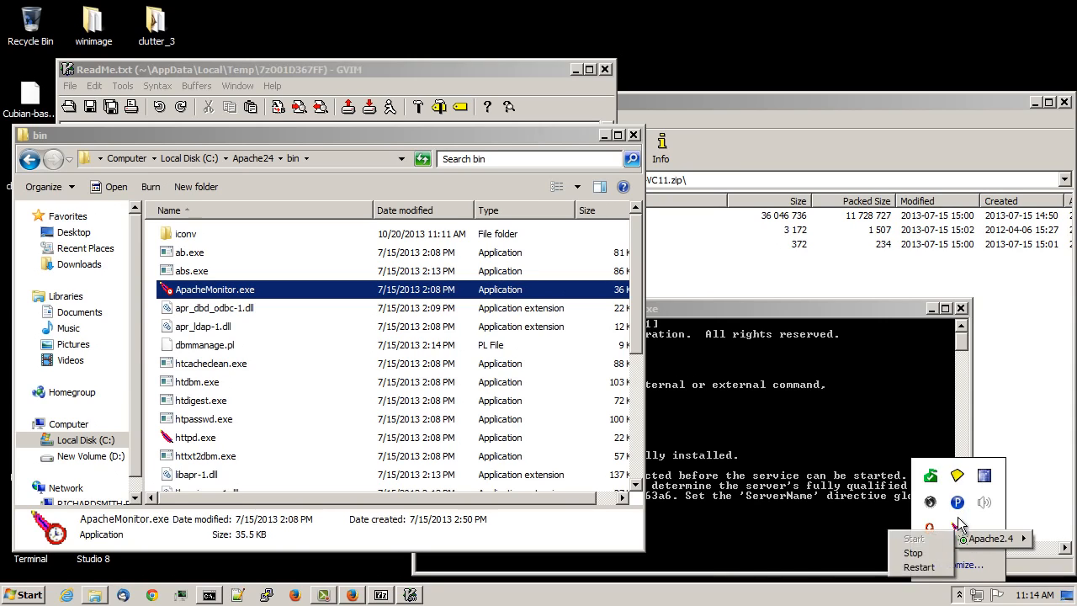
right_click(959, 529)
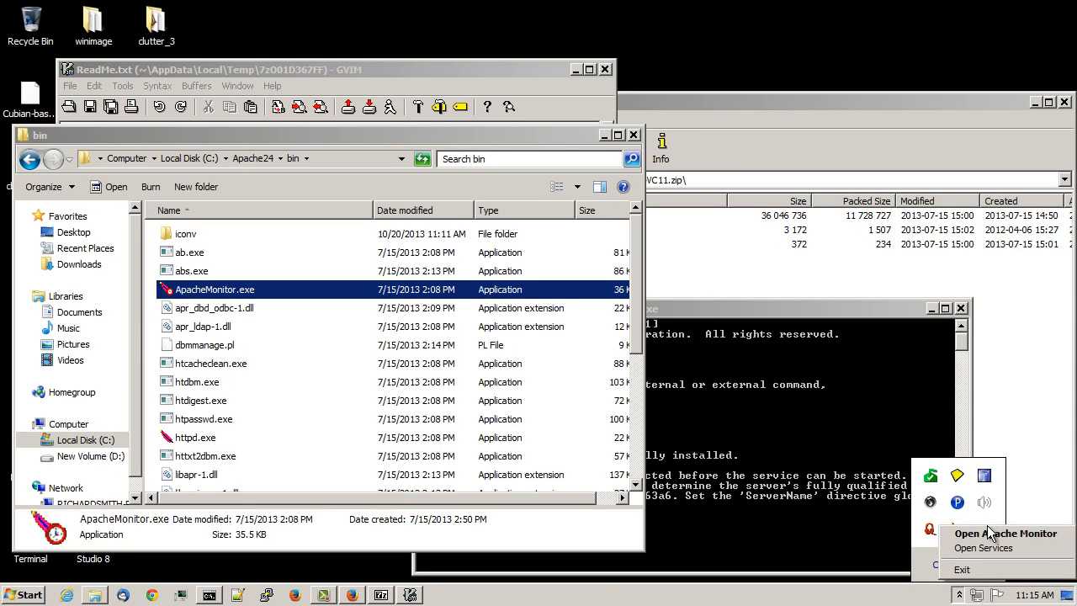
click(988, 533)
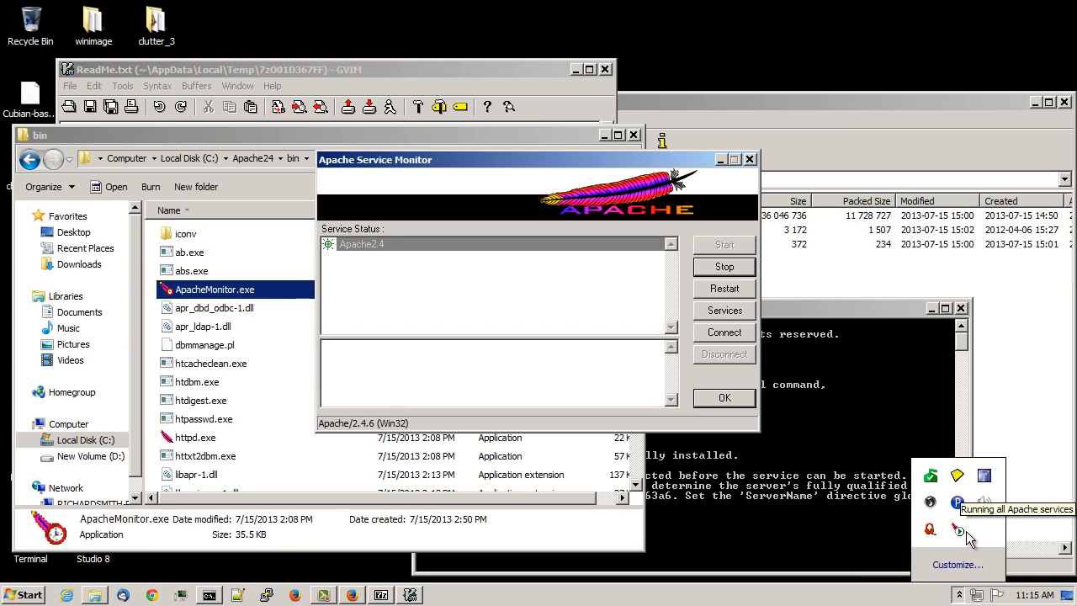
click(725, 398)
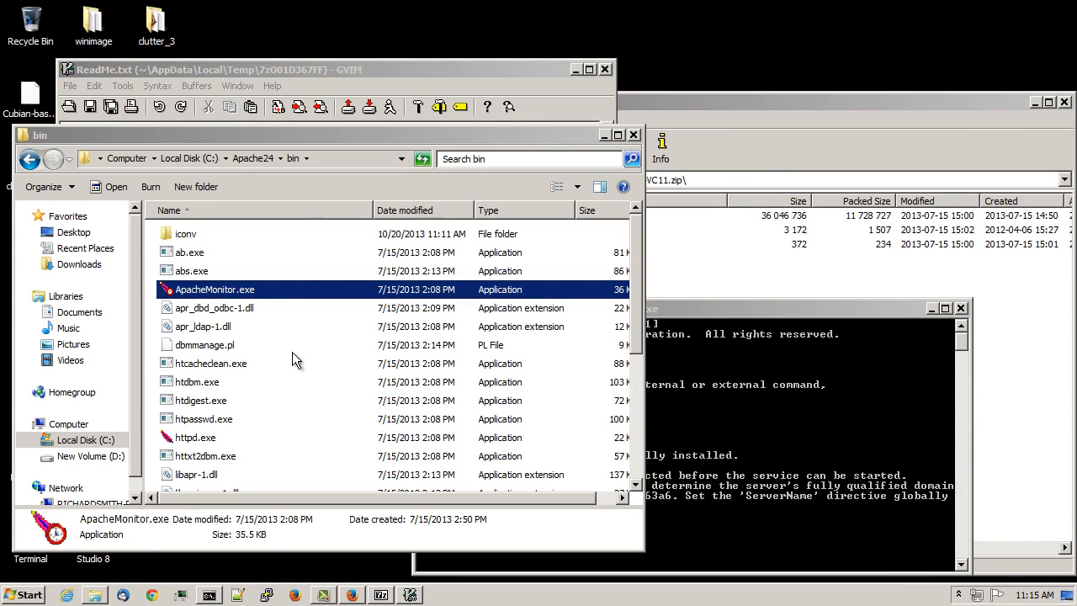
Step: Minimize the ReadMe window and place a shortcut to ApacheMonitor.exe on the desktop
click(576, 70)
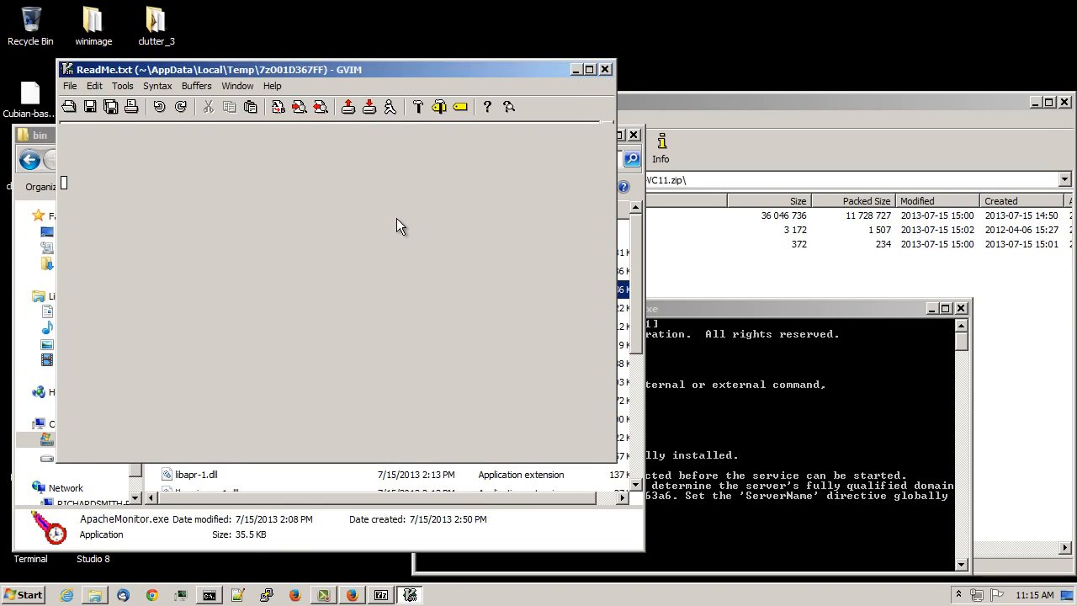
right_click(276, 288)
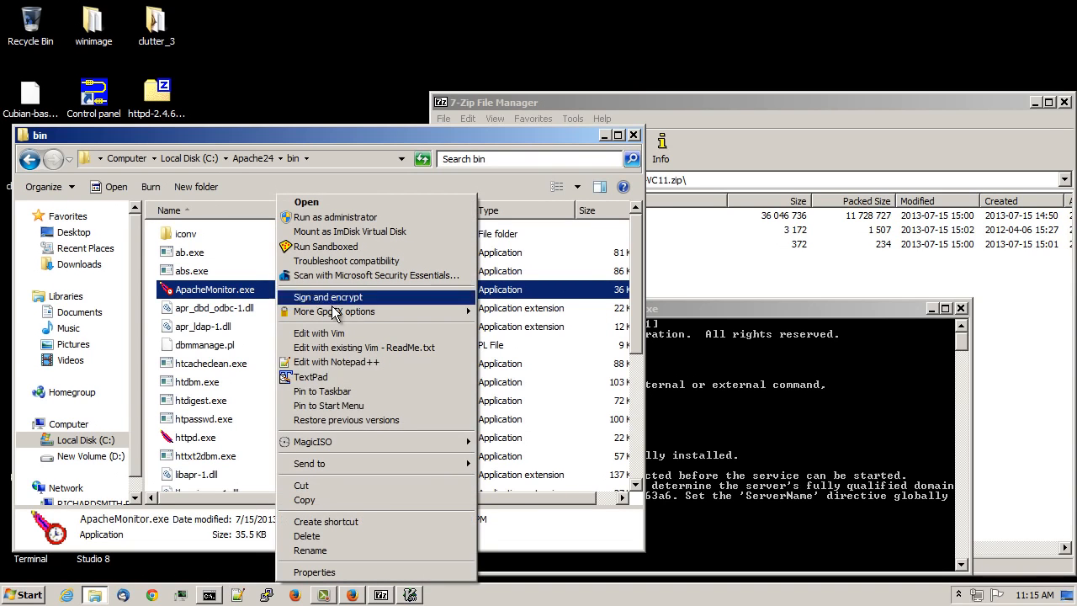
click(350, 499)
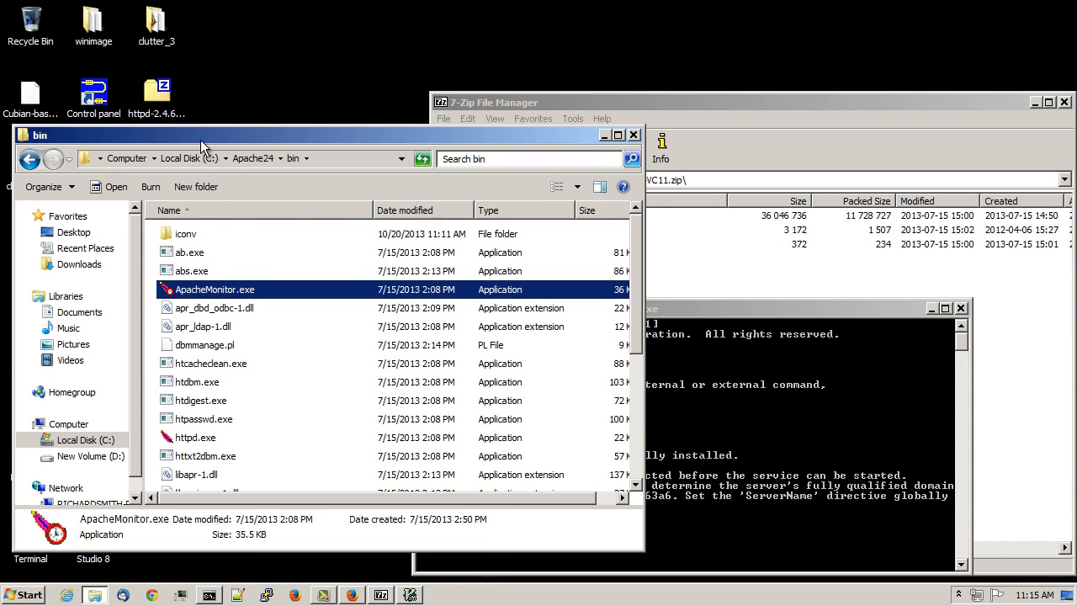
drag(202, 136, 594, 128)
right_click(178, 244)
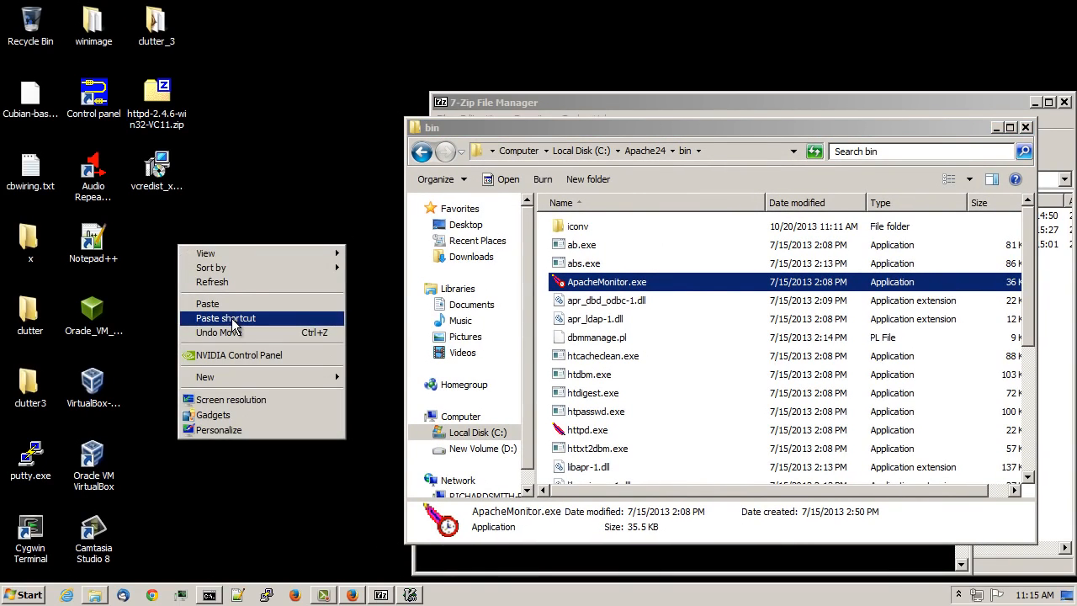
click(231, 318)
click(231, 318)
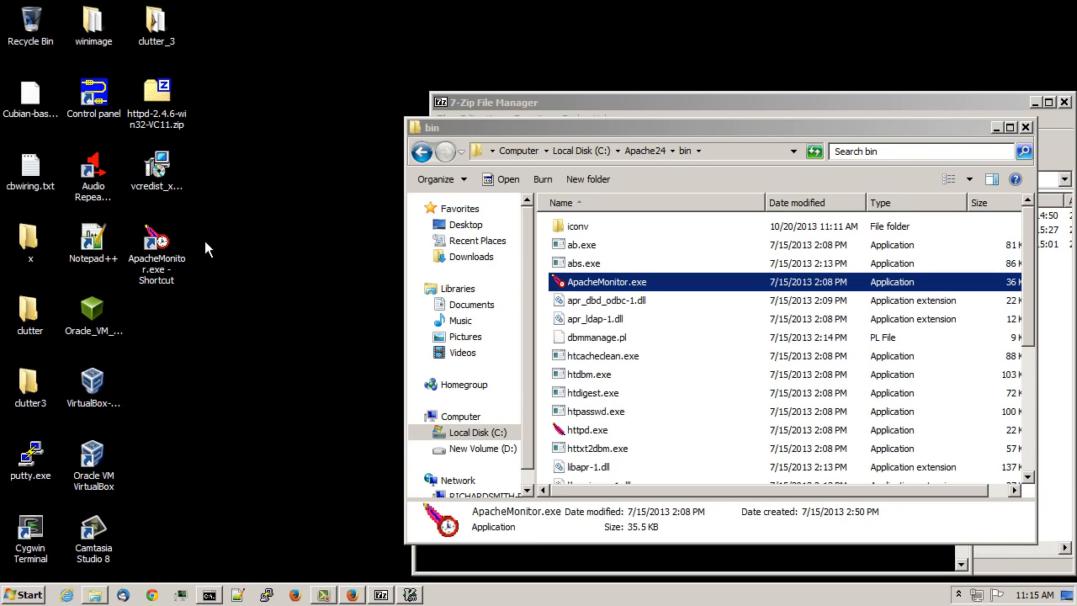
drag(497, 135, 333, 141)
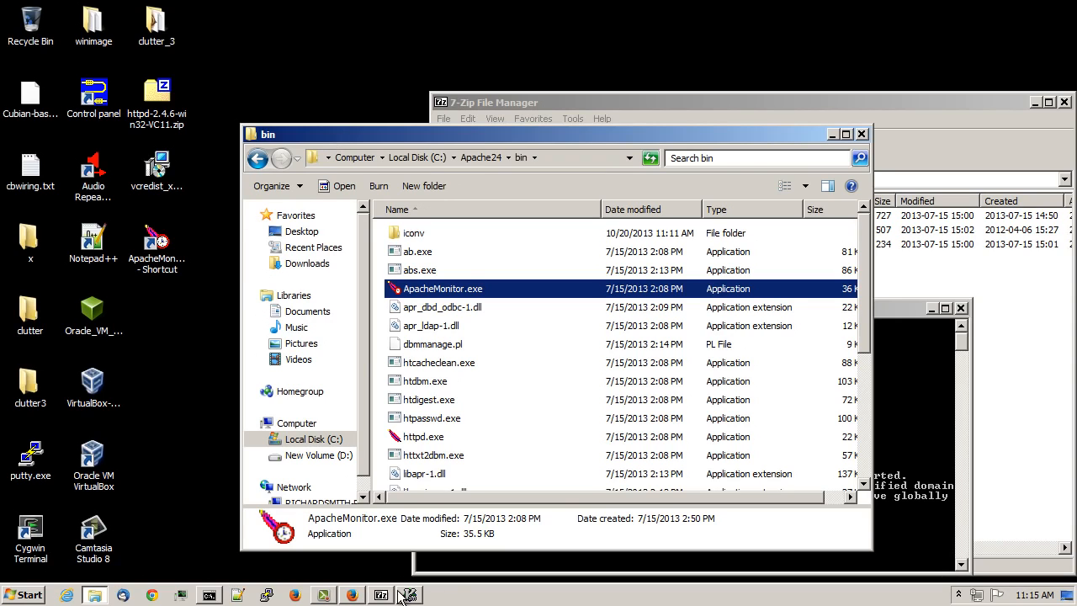
Step: Switch to Firefox and load localhost in a new tab to test the web server
click(352, 595)
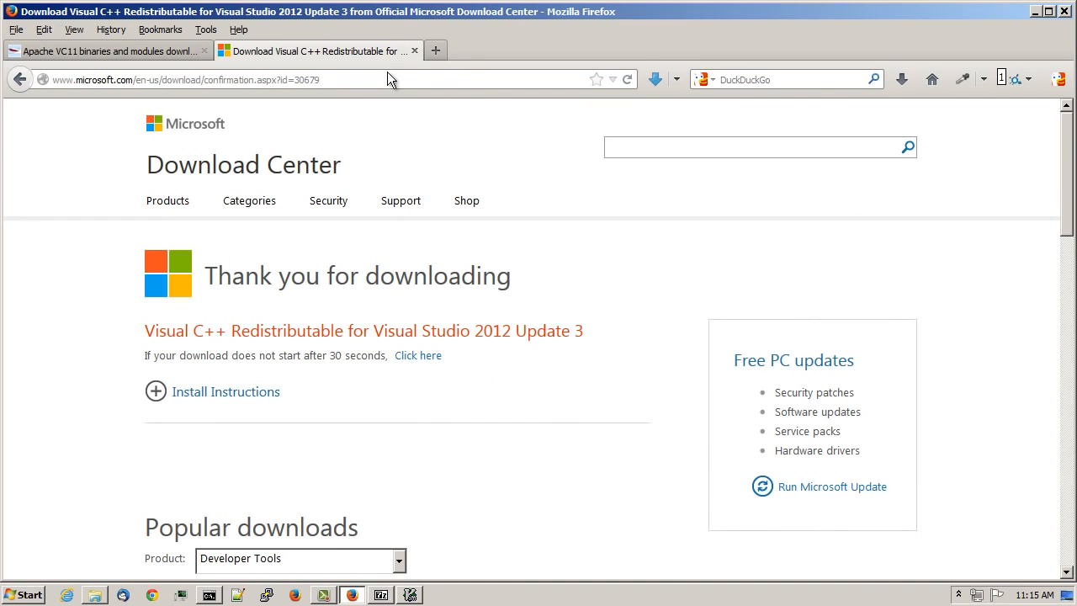
click(436, 52)
text(localhost)
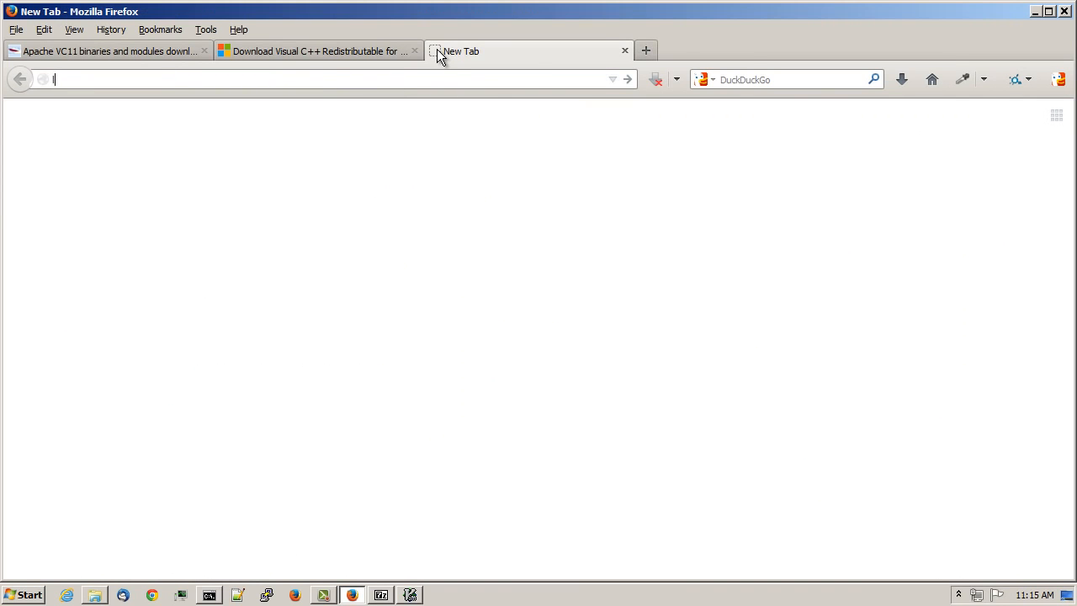
key(Return)
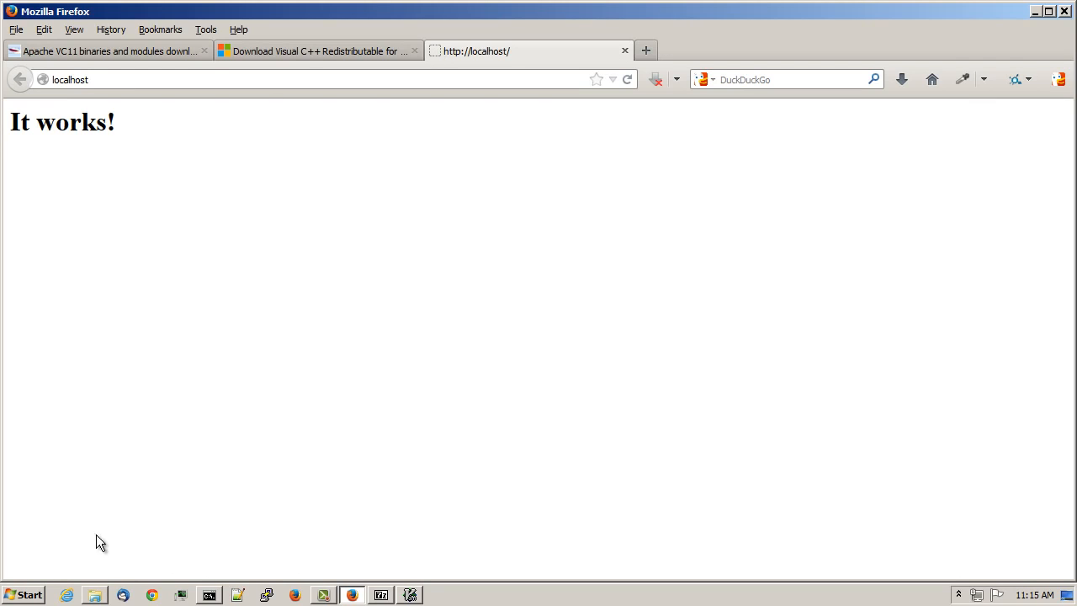
Step: Close the existing command prompt and run a fresh cmd.exe as administrator
click(209, 594)
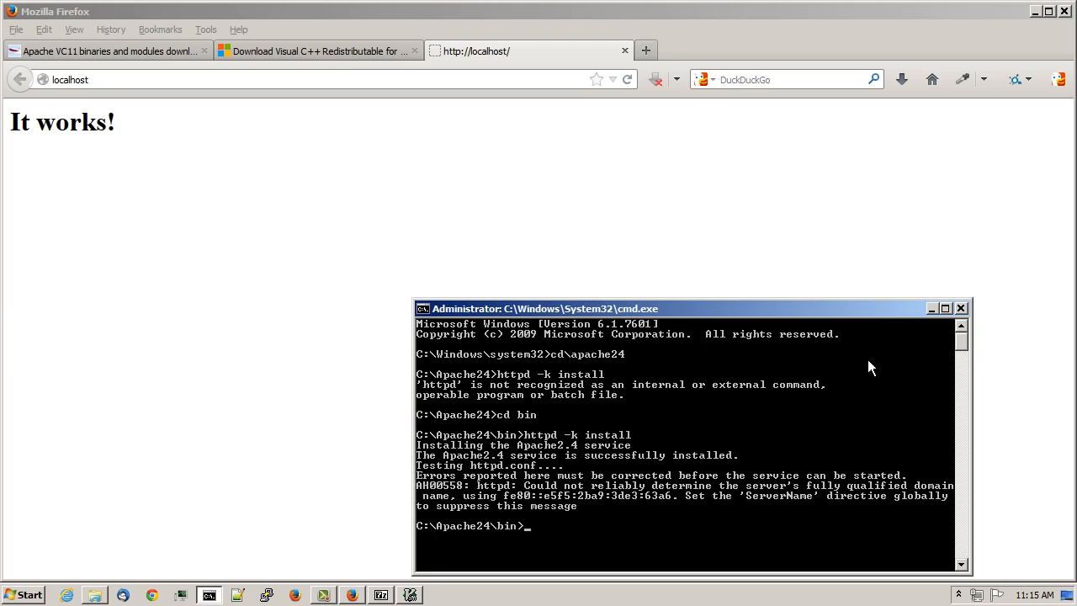
click(961, 308)
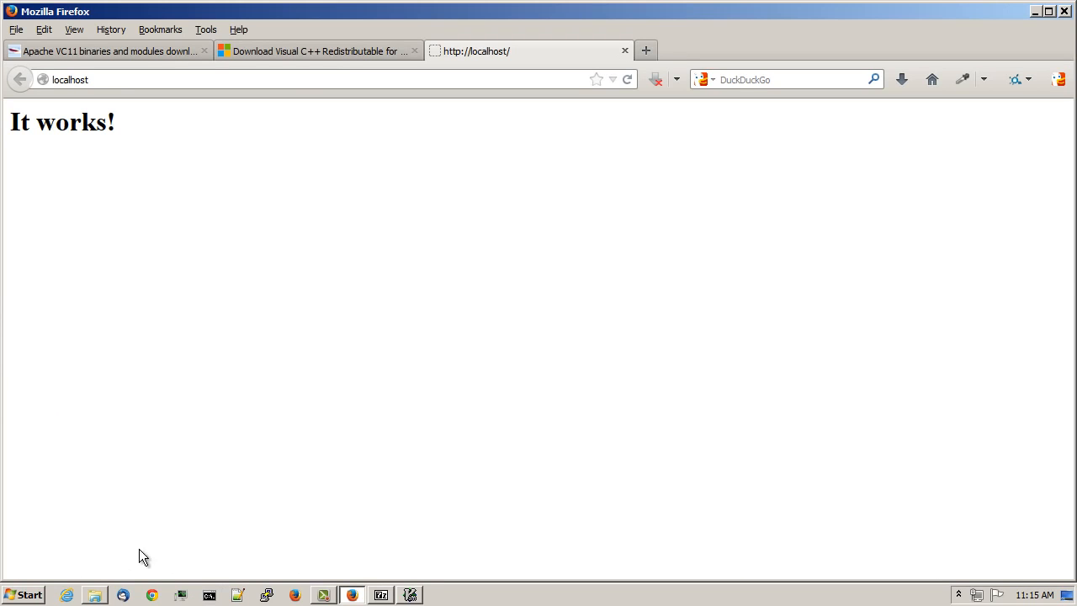
click(10, 600)
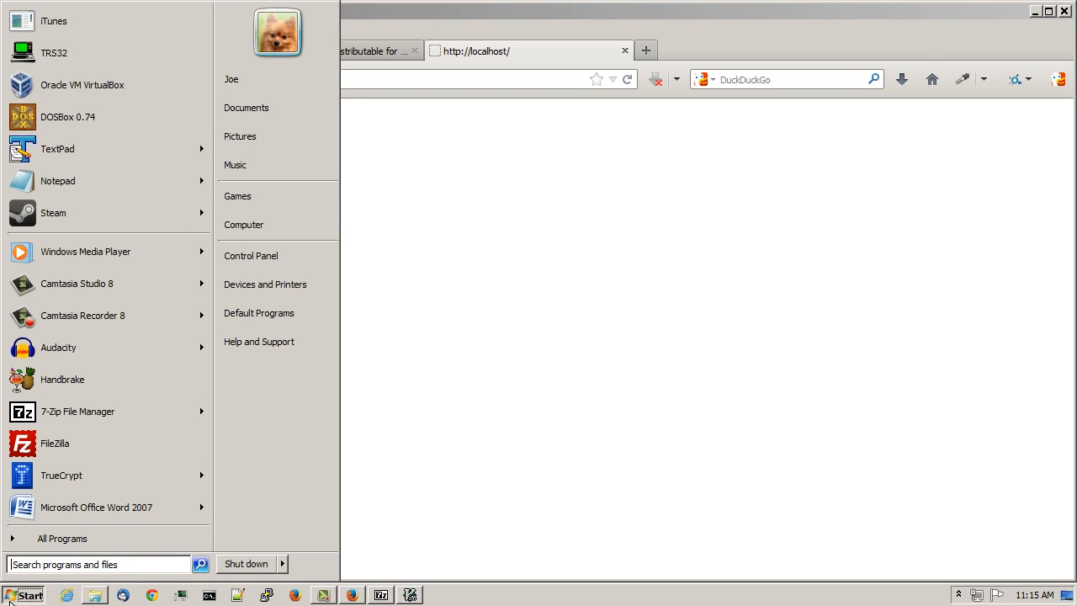
text(cmd)
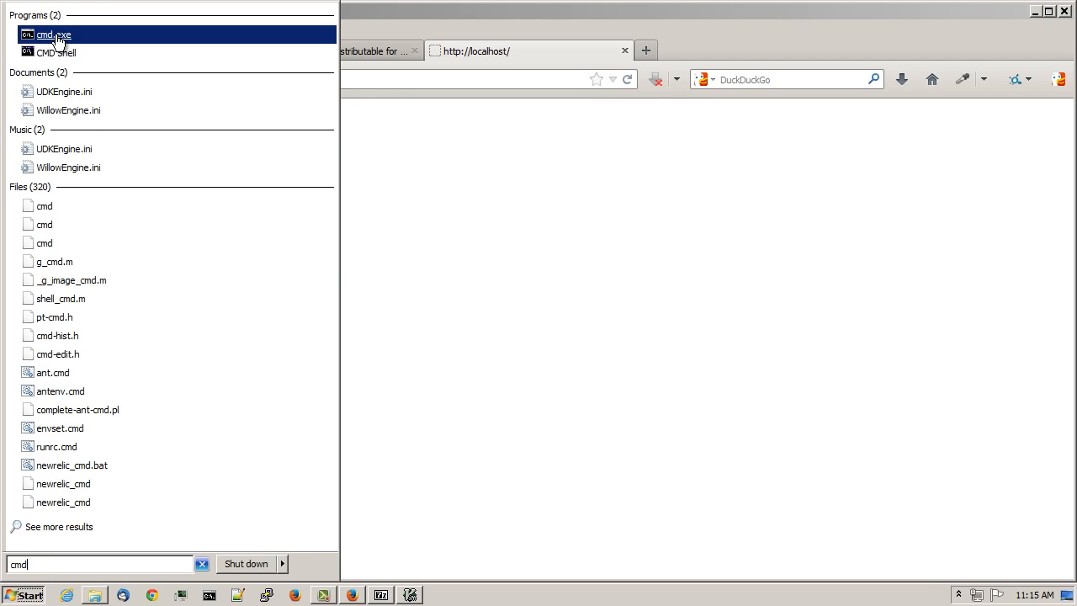
right_click(57, 38)
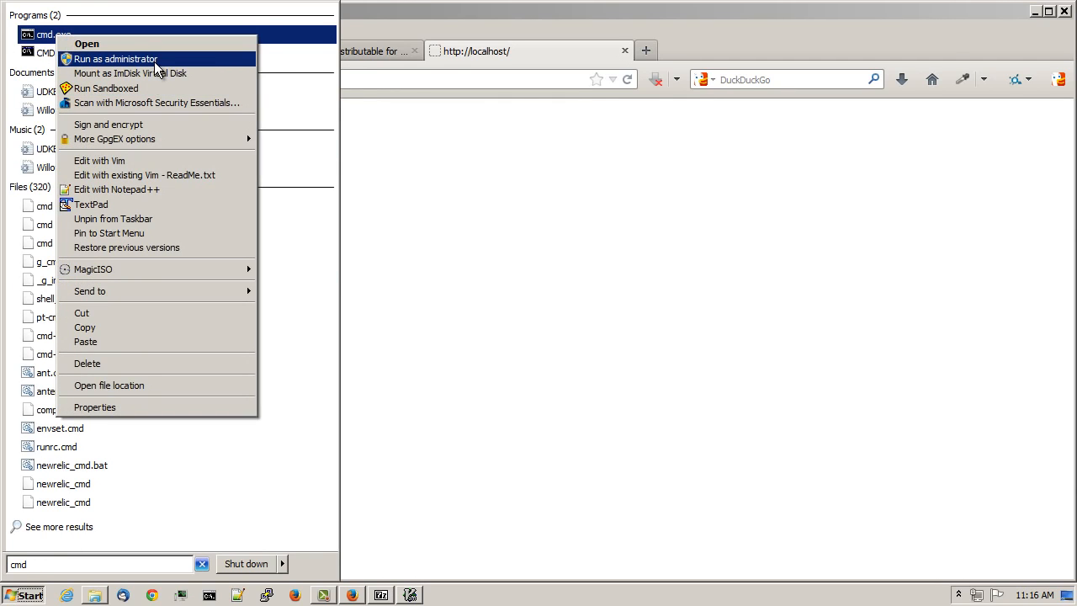
click(115, 58)
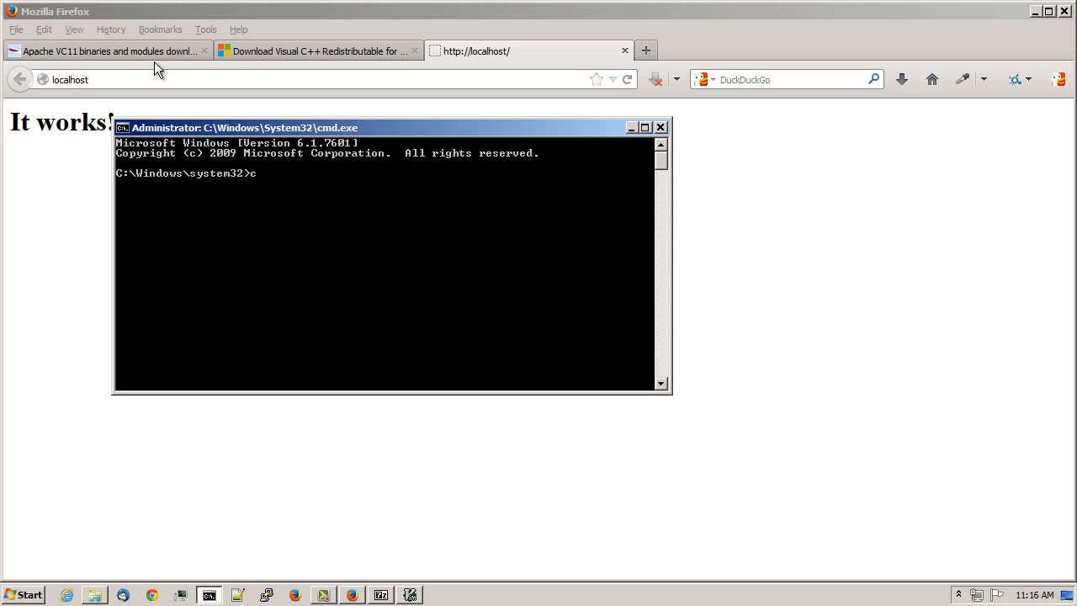
Step: Change to the drivers\etc folder in the command prompt and open the hosts file in Notepad, moving its window into full view
text(cd drivers\etc)
key(Return)
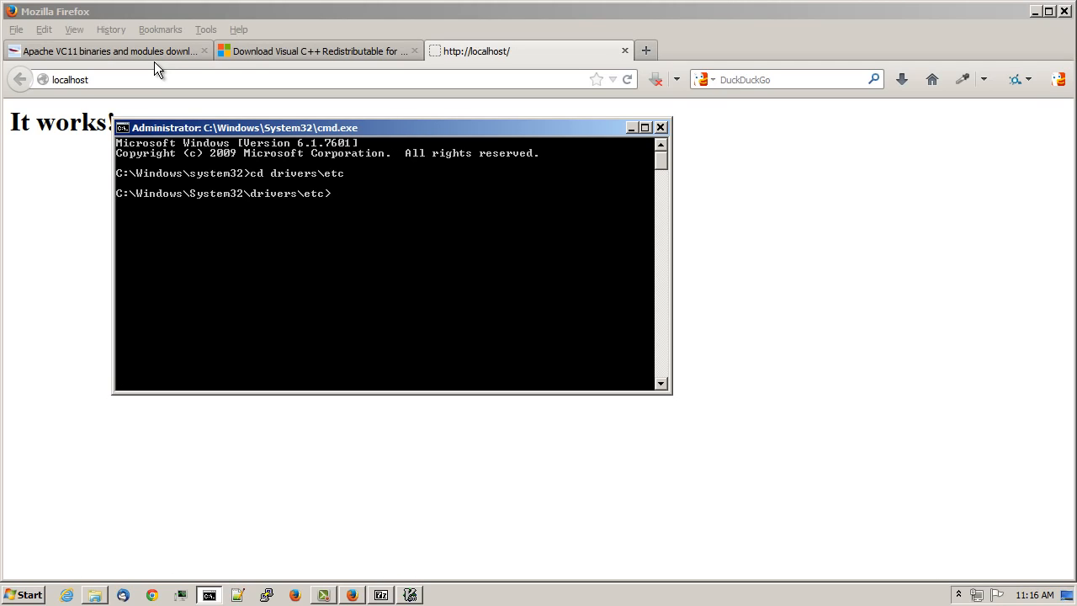
text(notepad hosts)
key(Return)
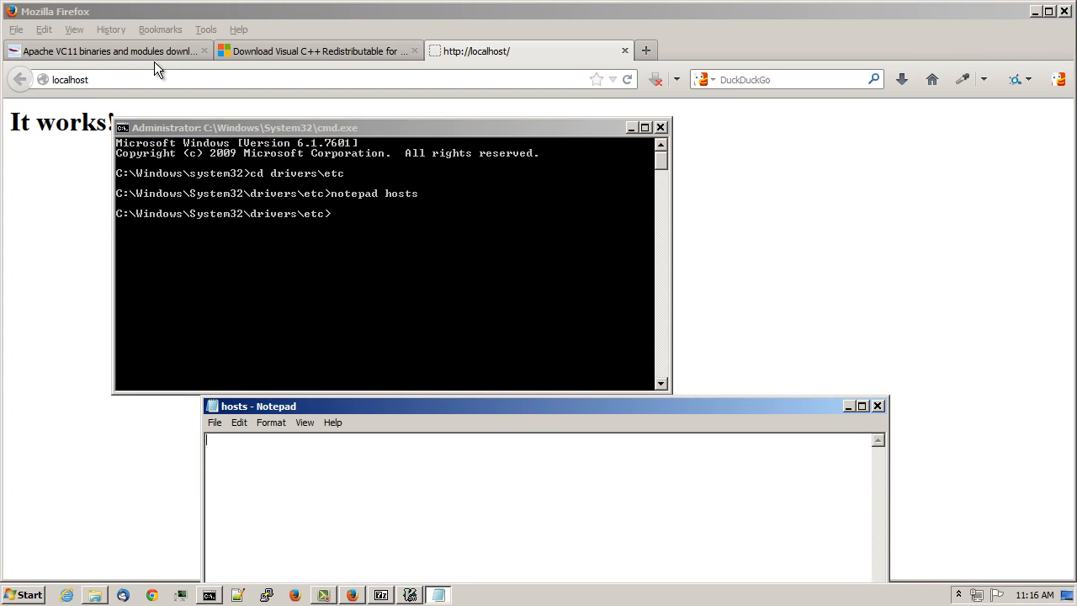
drag(461, 411, 613, 156)
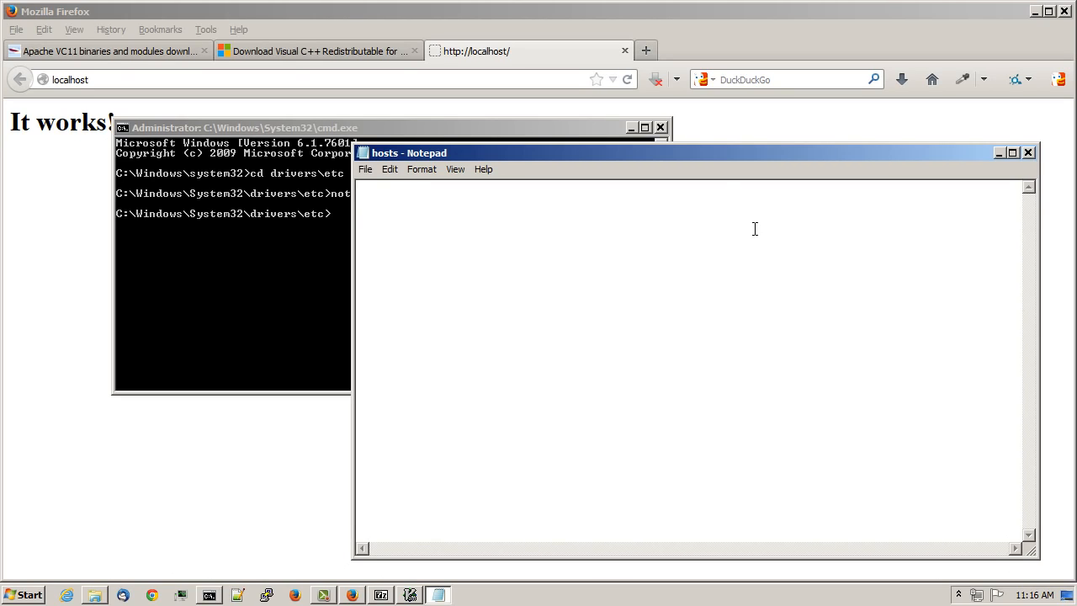
Step: Map 127.0.0.1 to mywebsite.localdomain in the hosts file and save it
text(127.0.0.1	mywebsite.localdomain)
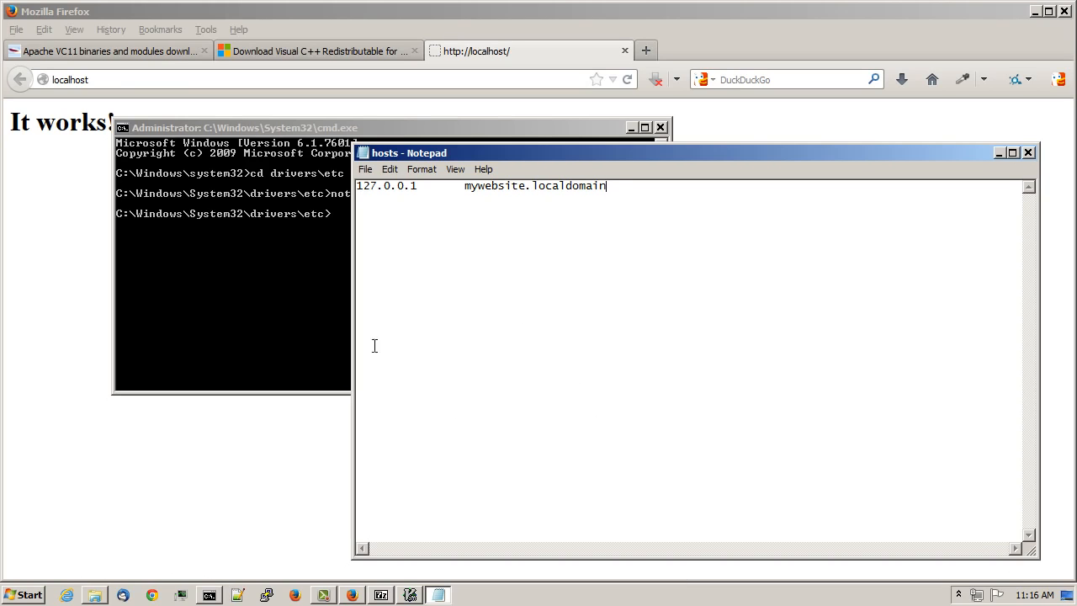
click(365, 171)
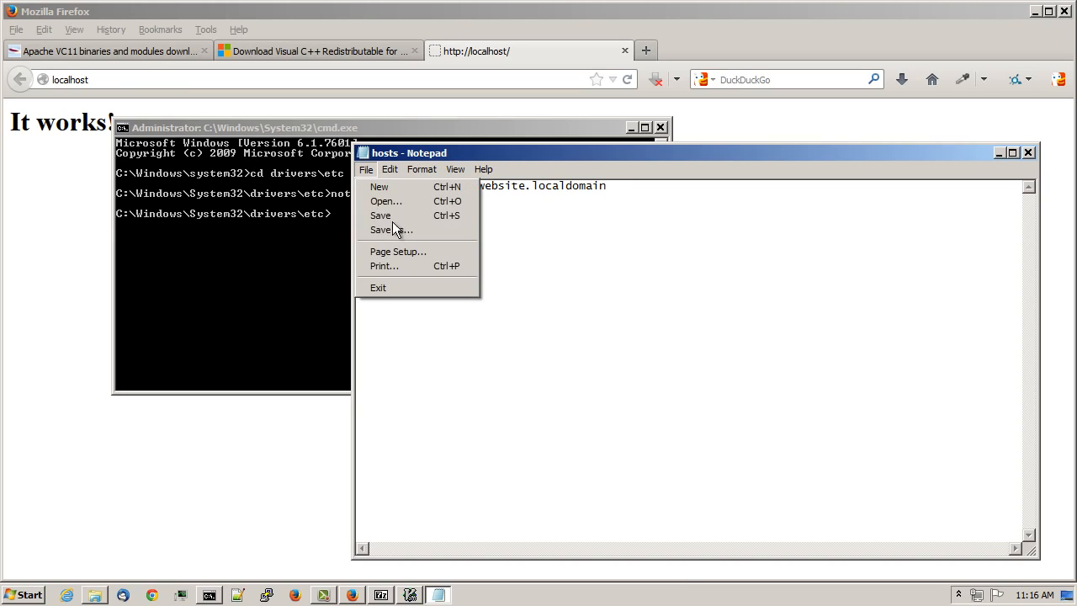
click(403, 216)
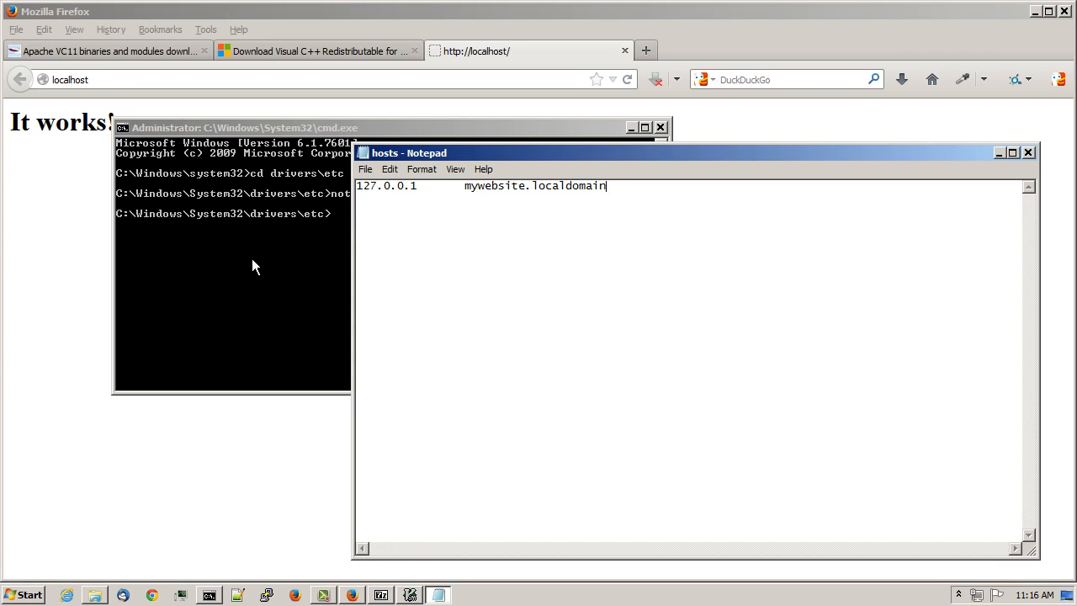
Step: Switch to the Explorer window and go to the current user's profile folder under C:\Users
mouse_move(101, 593)
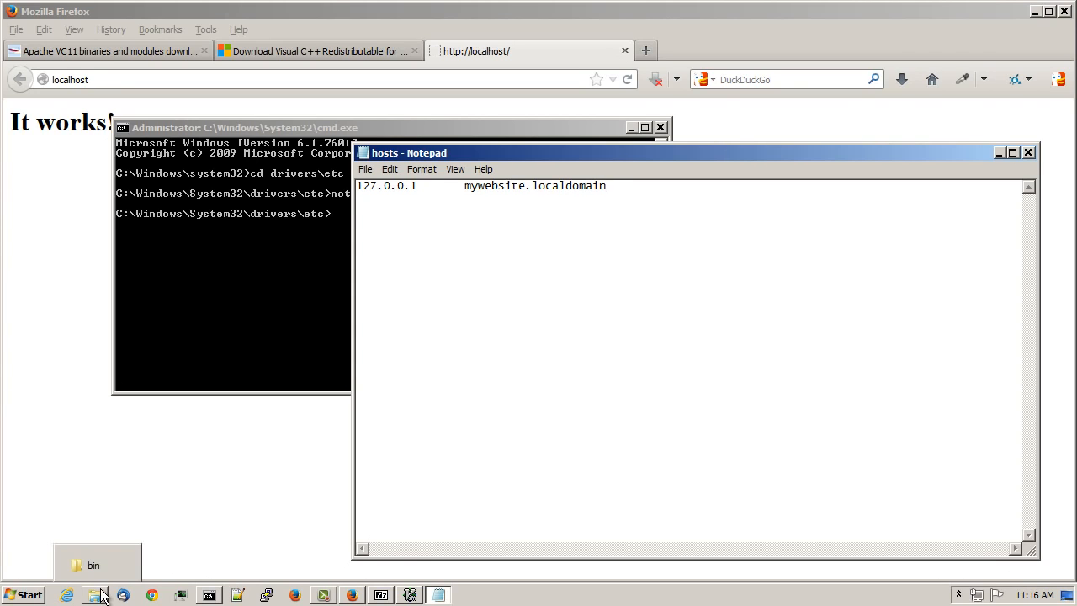
click(94, 567)
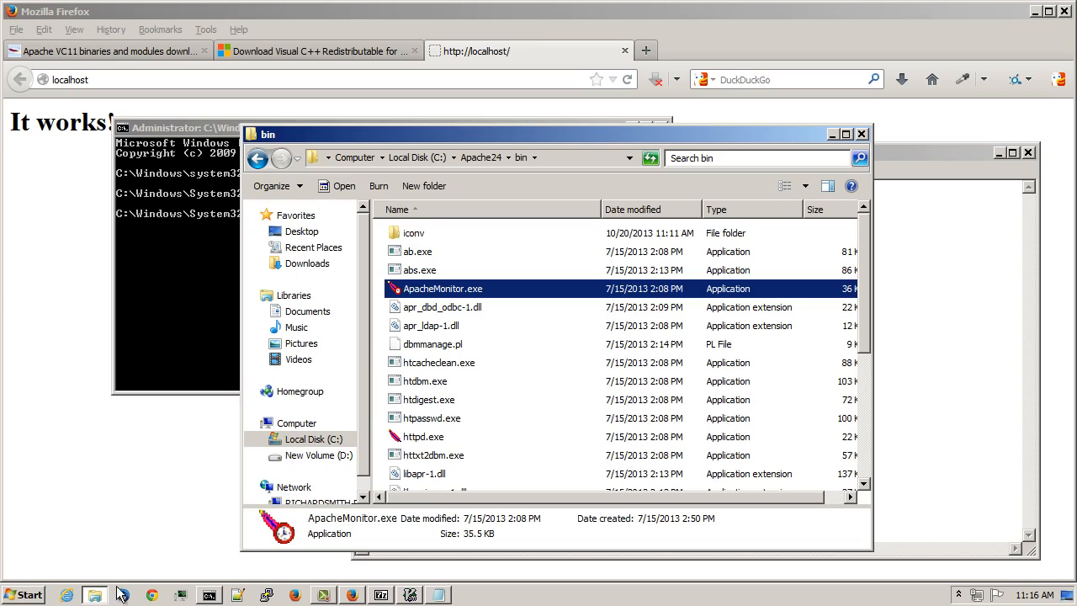
click(297, 441)
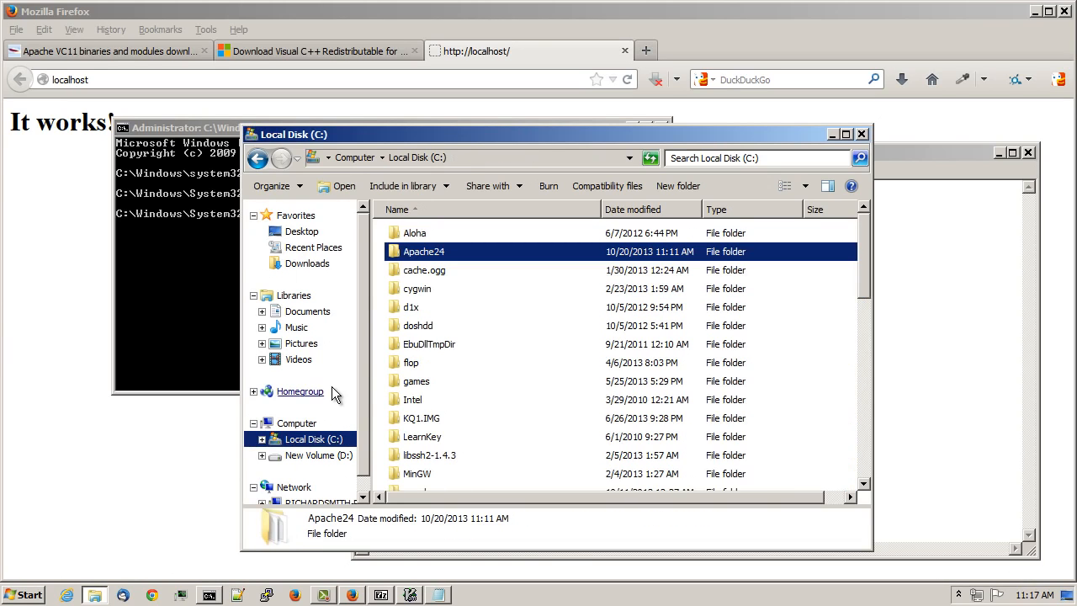
click(262, 417)
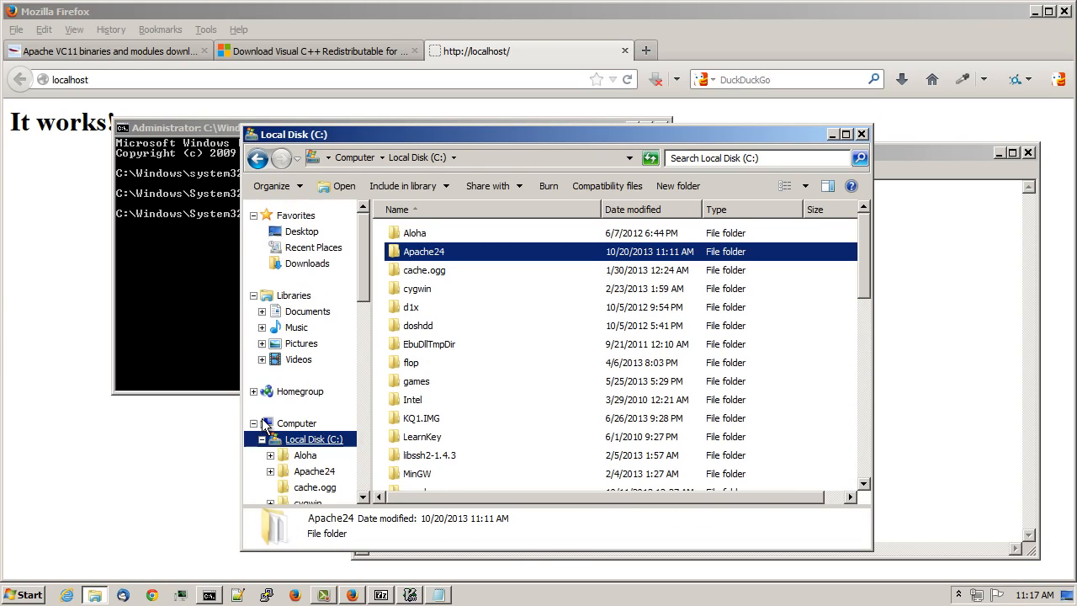
scroll(262, 425, down, 8)
scroll(264, 425, down, 2)
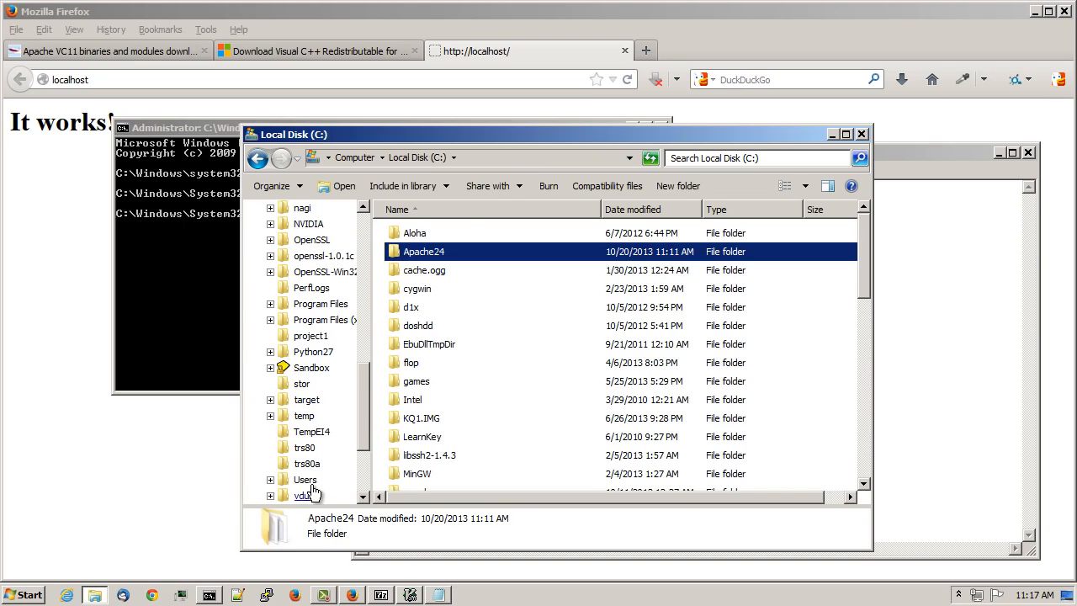
click(283, 481)
double_click(410, 250)
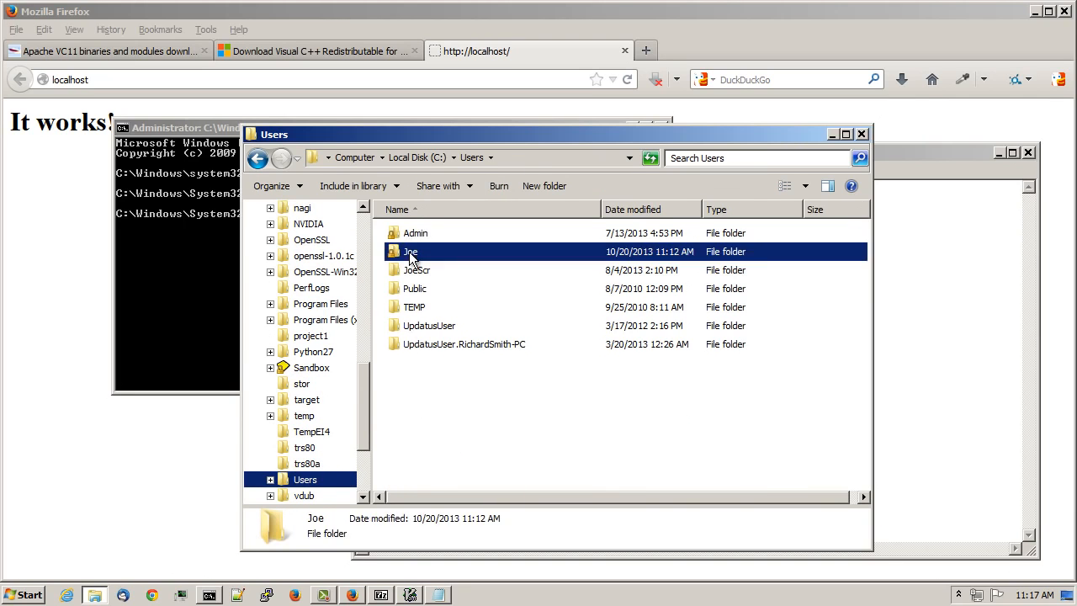
scroll(867, 327, down, 2)
scroll(867, 326, down, 7)
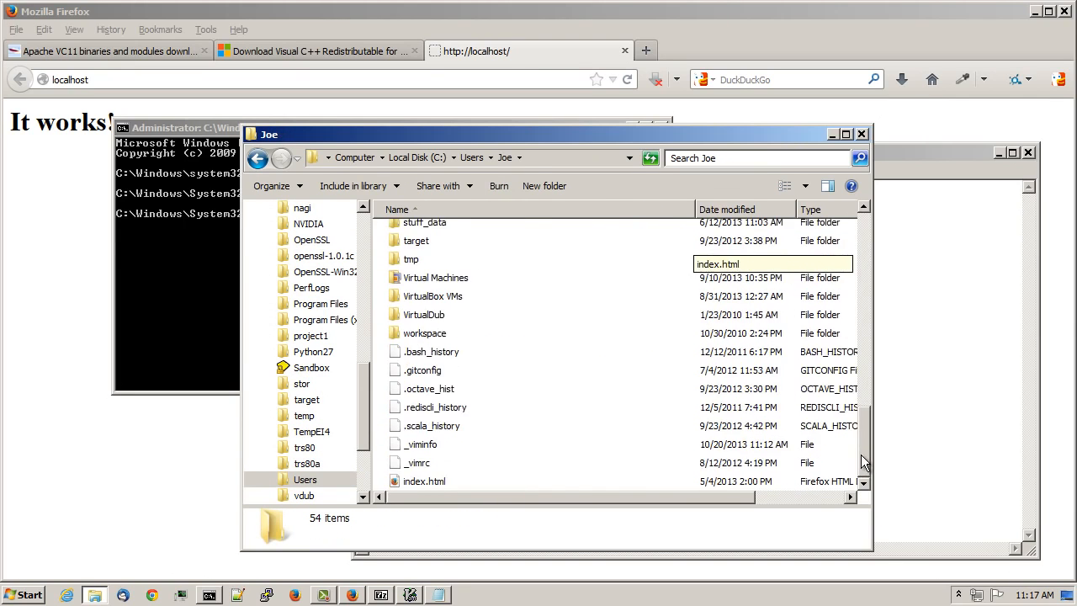
Step: Create a new folder named mywebsite in the user's profile folder
right_click(502, 379)
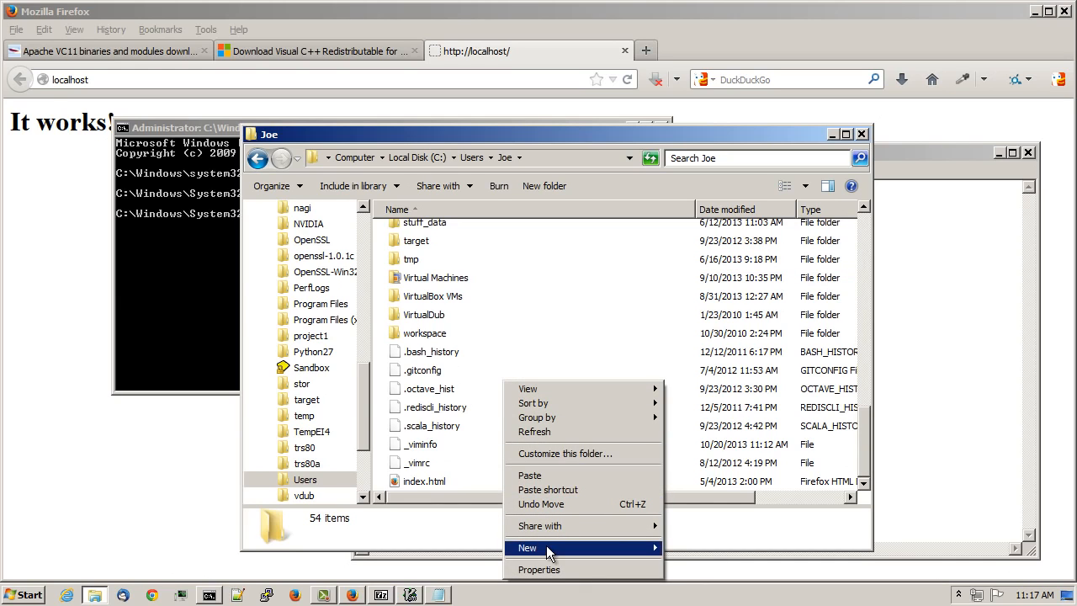
mouse_move(546, 547)
click(750, 367)
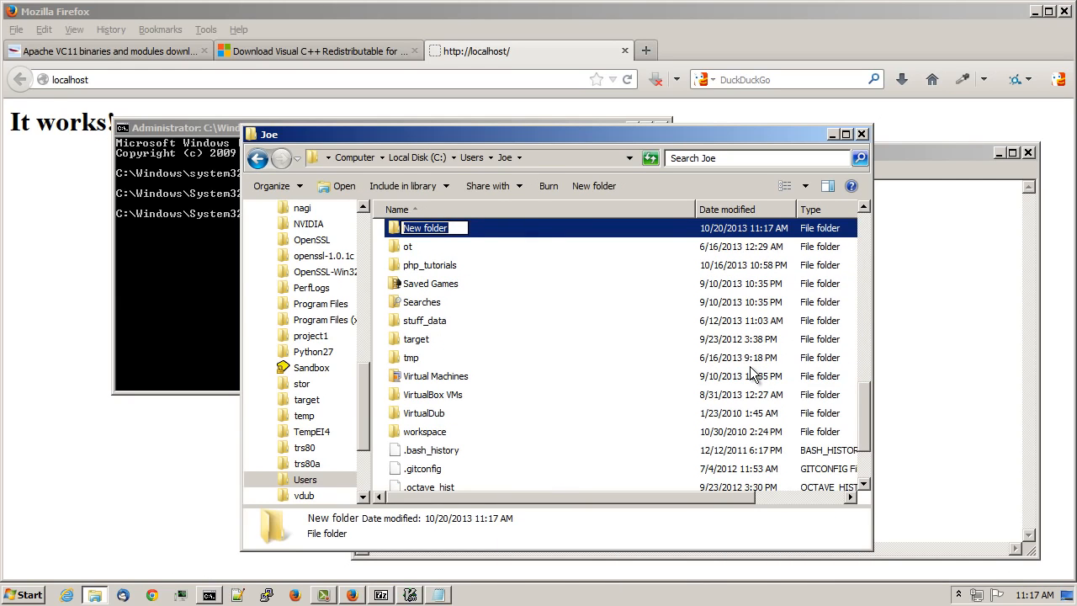
text(webmy)
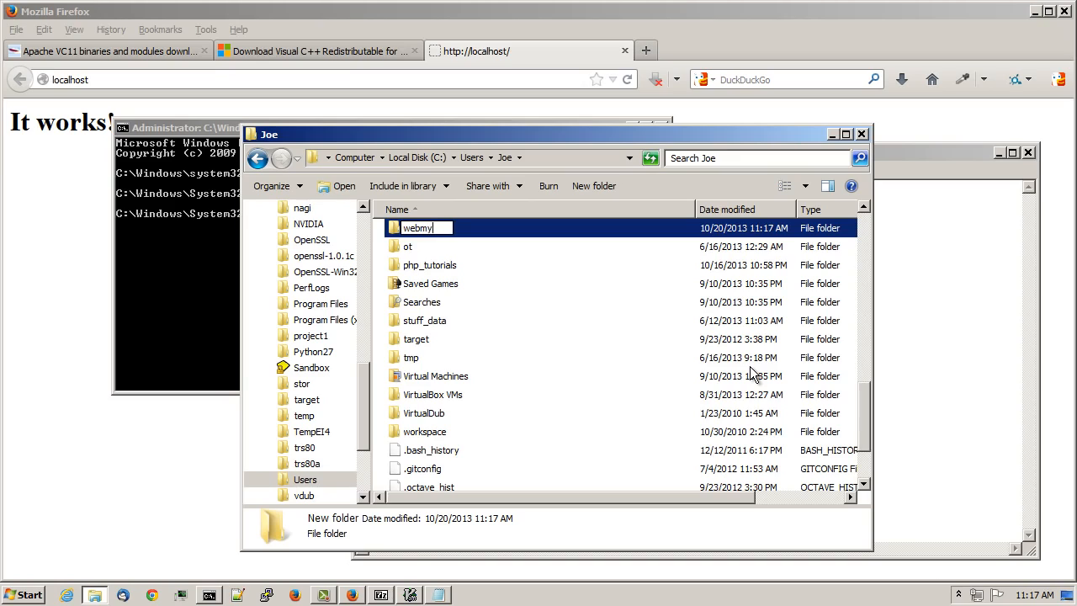
key(BackSpace)
key(BackSpace)
key(BackSpace)
key(BackSpace)
key(BackSpace)
text(mywebsite)
key(Return)
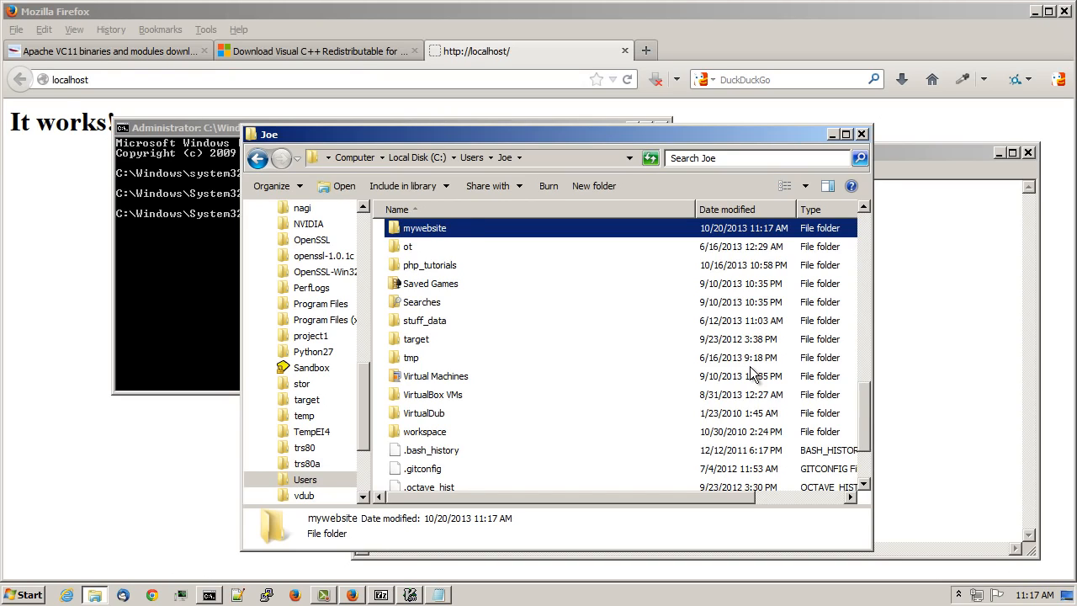
Step: Open index.html from the user's profile folder in Notepad++
drag(865, 396, 884, 483)
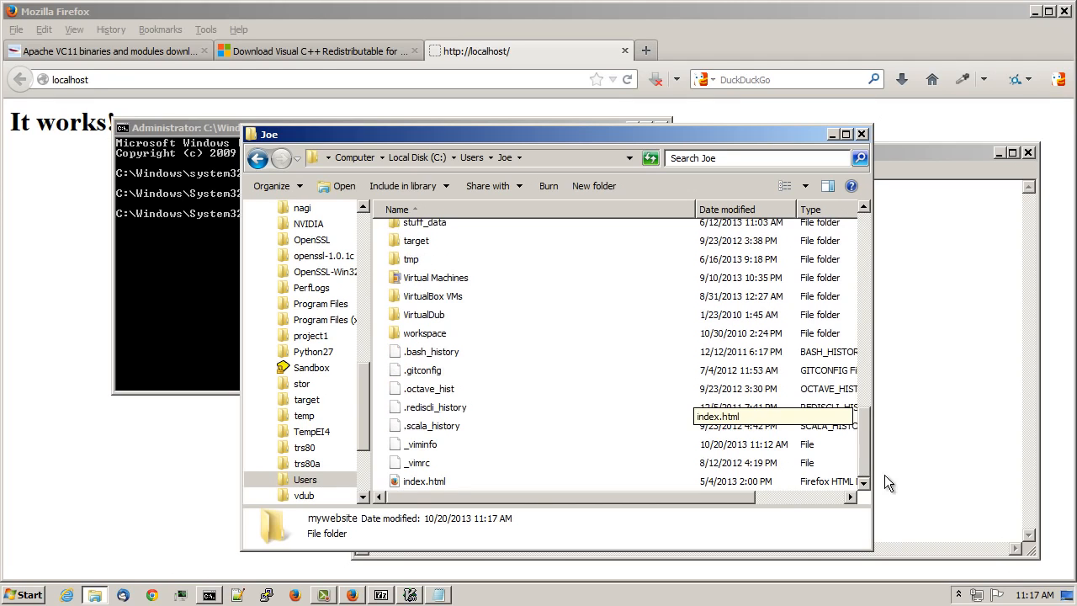
click(443, 480)
right_click(412, 481)
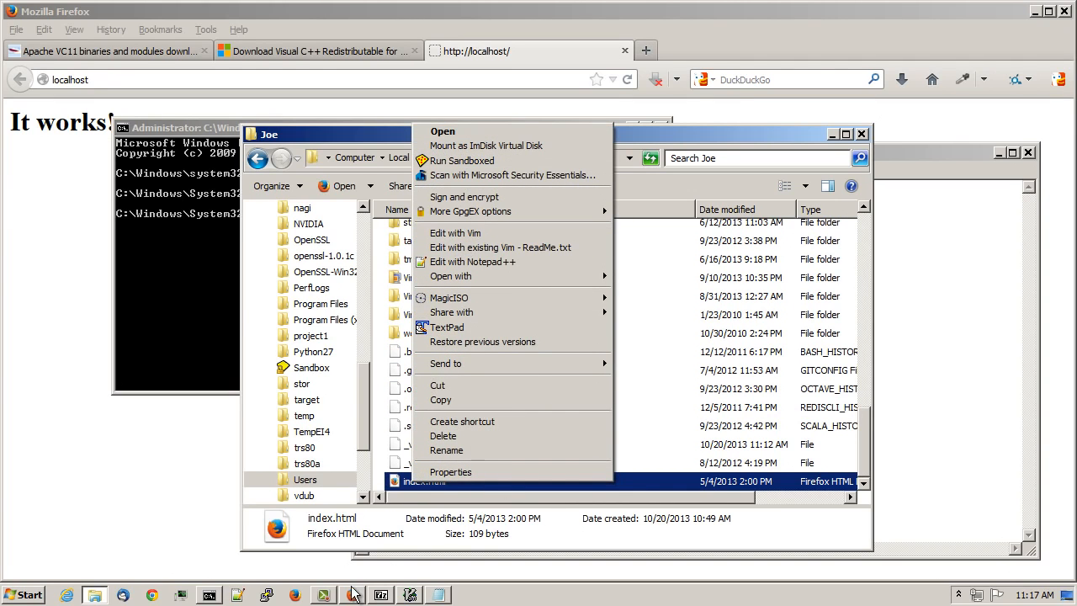
click(493, 266)
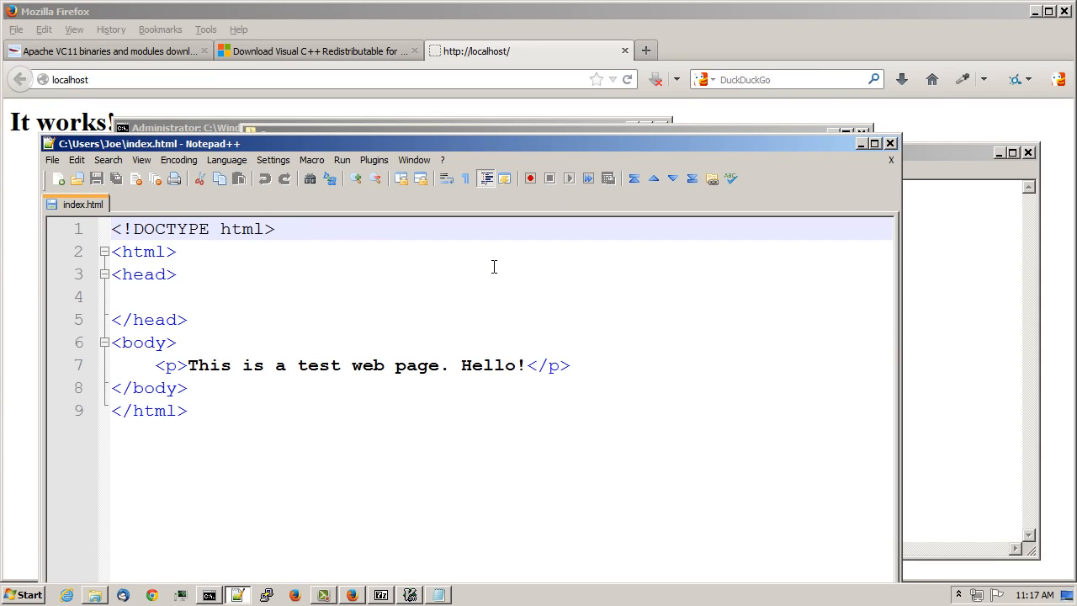
Step: Remove "Hello!" from the paragraph so it reads "This is a test web page.", save index.html and minimize the editor
click(454, 365)
key(Delete)
key(Delete)
key(Delete)
key(Delete)
key(Delete)
key(Delete)
key(Delete)
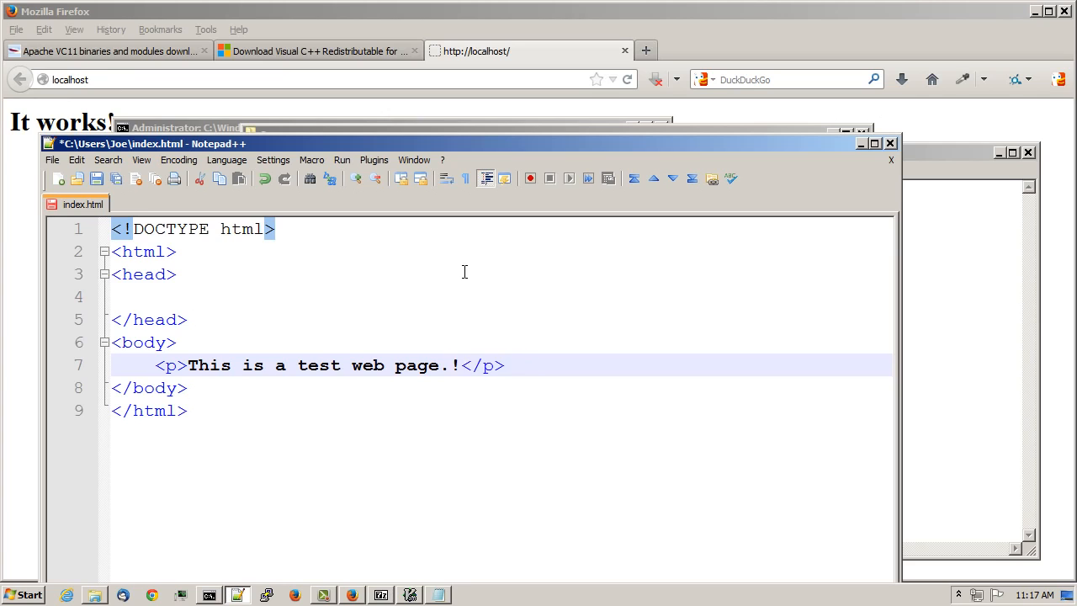
key(ctrl+s)
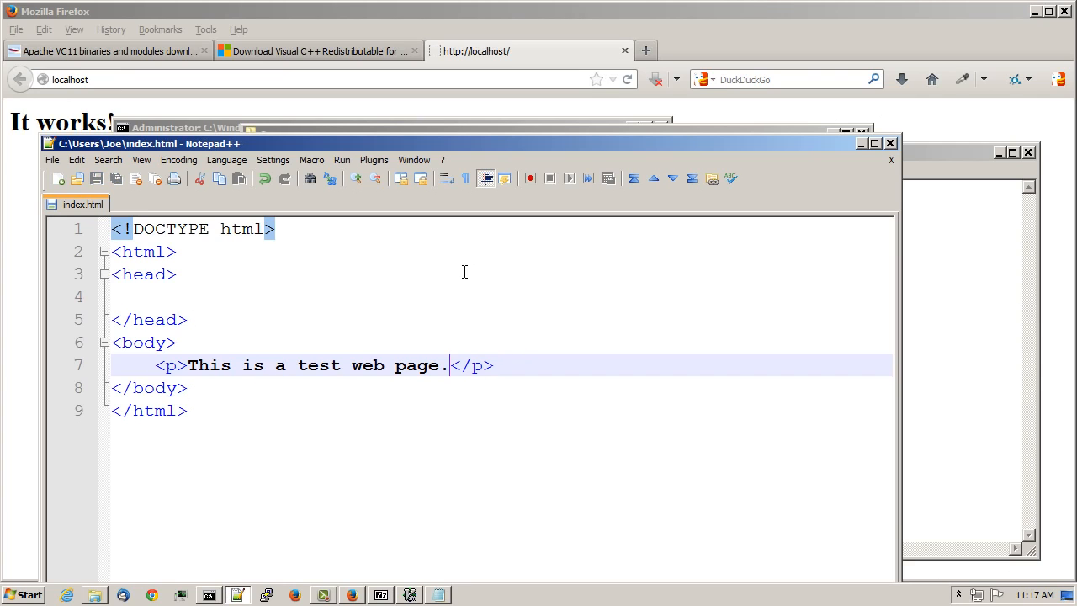
click(861, 143)
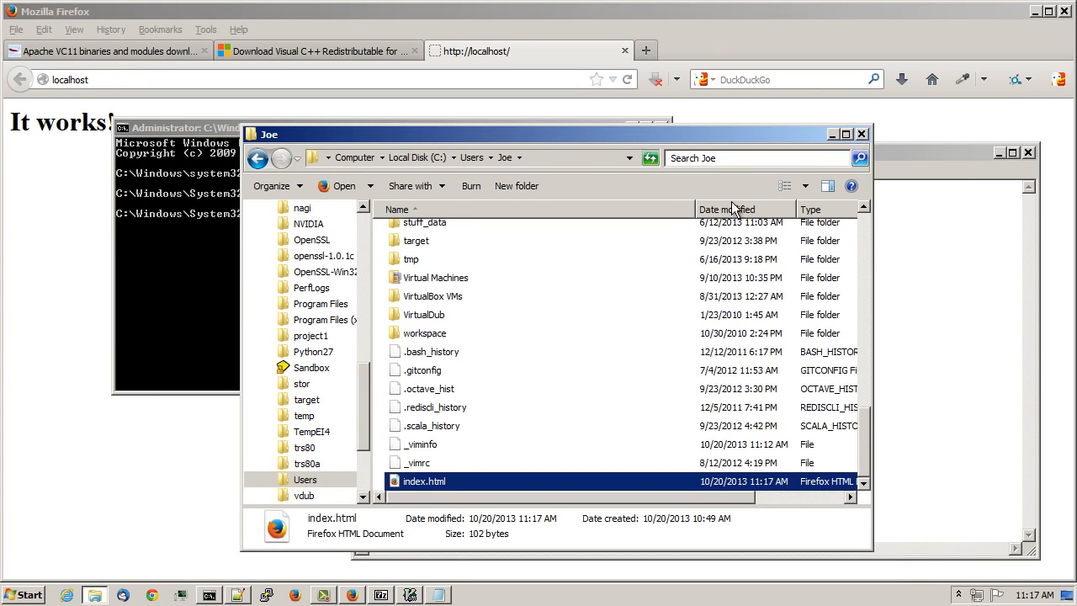
Step: Put a copy of index.html into the mywebsite folder
click(455, 476)
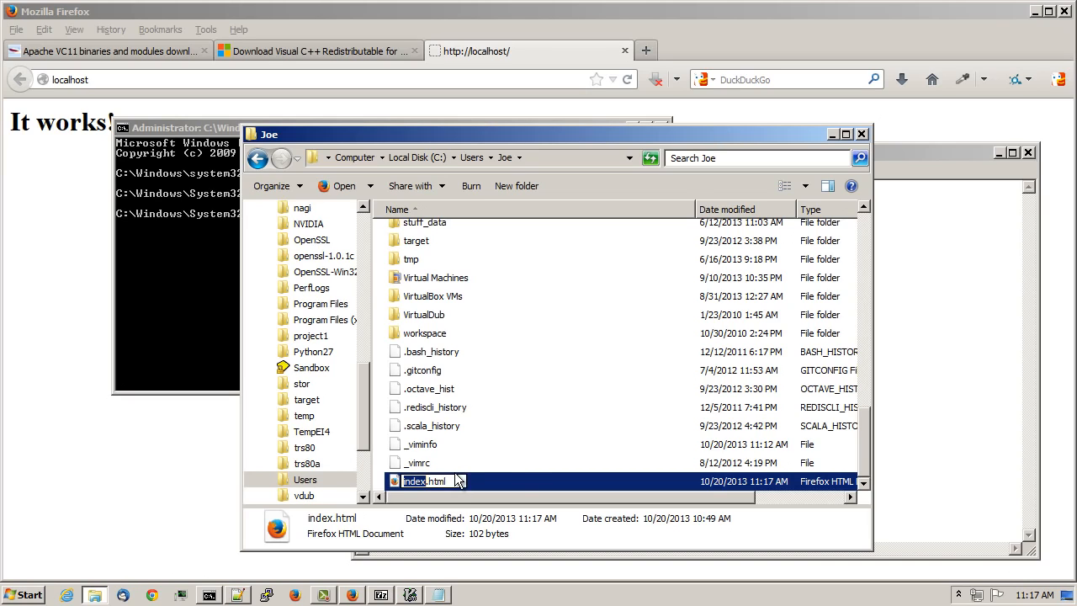
click(517, 487)
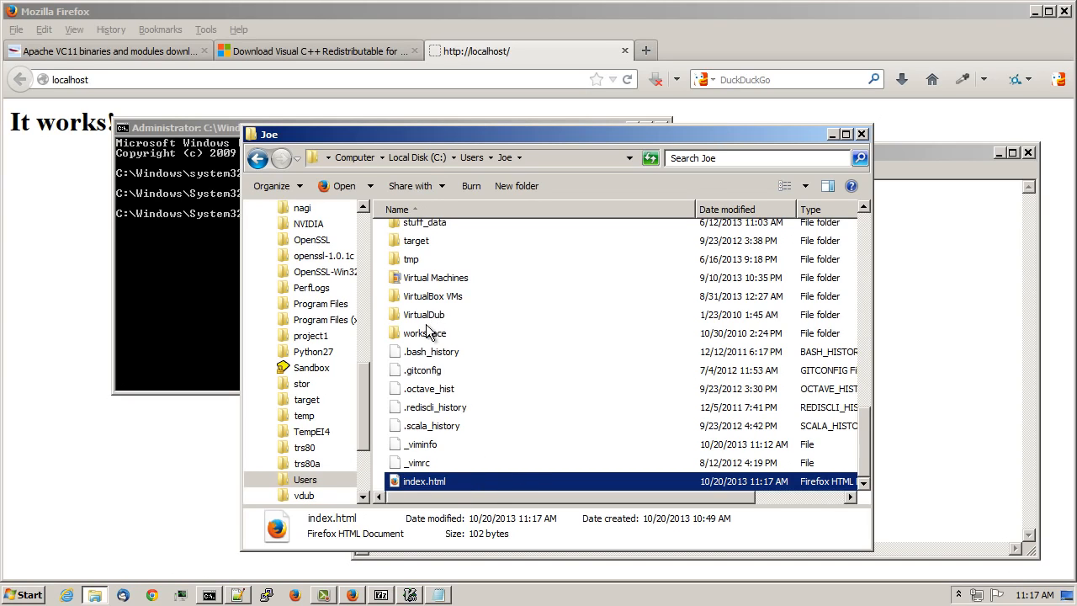
click(450, 310)
scroll(449, 310, up, 3)
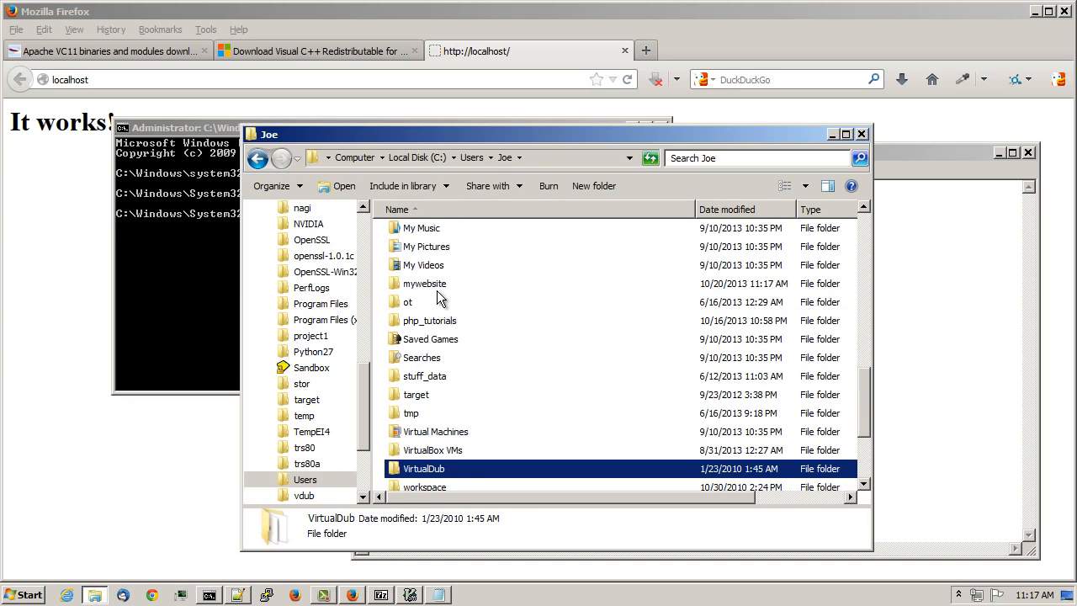
click(442, 283)
double_click(443, 284)
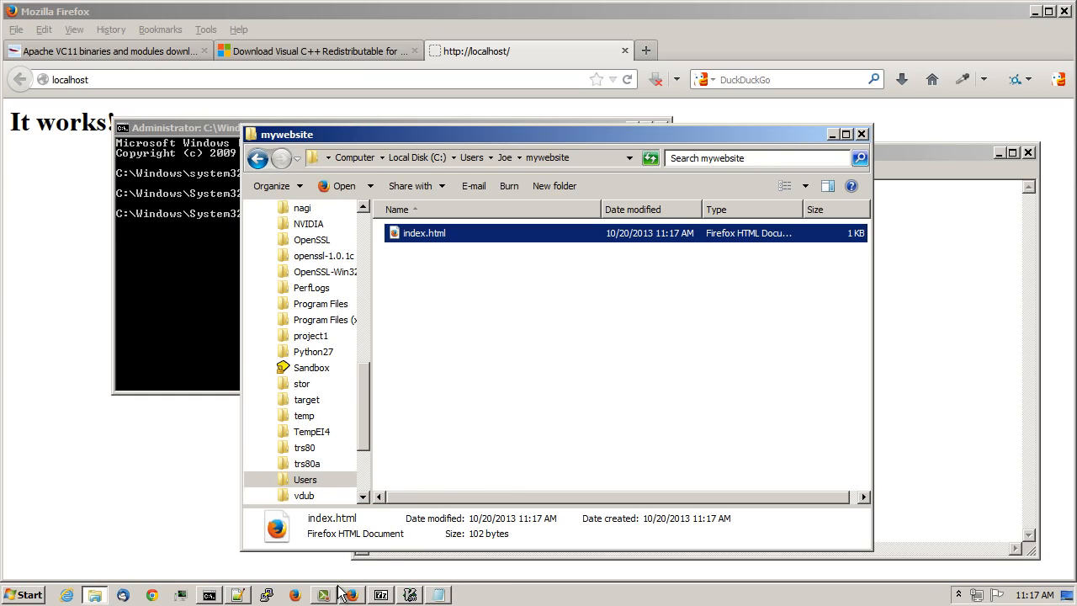
Step: Go to the C:\Apache24\conf folder and maximize the Explorer window
mouse_move(325, 597)
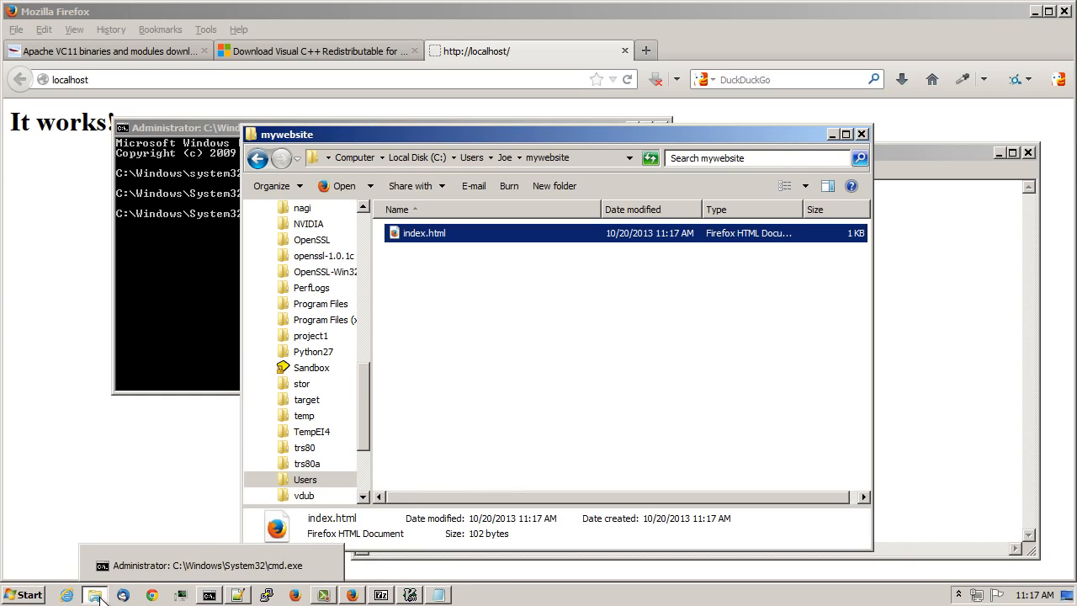
click(422, 158)
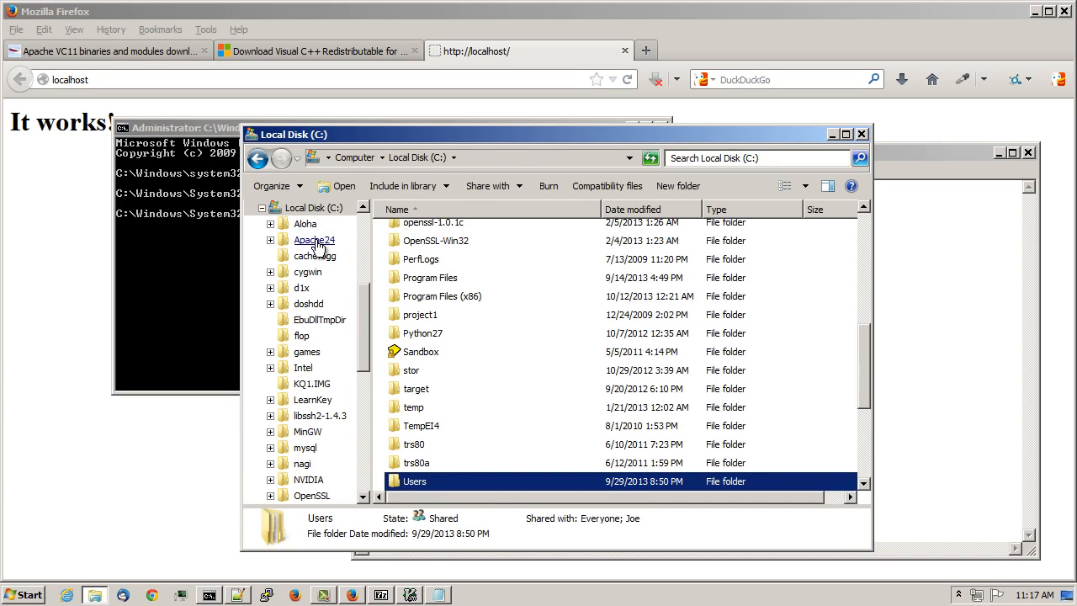
click(314, 241)
double_click(430, 135)
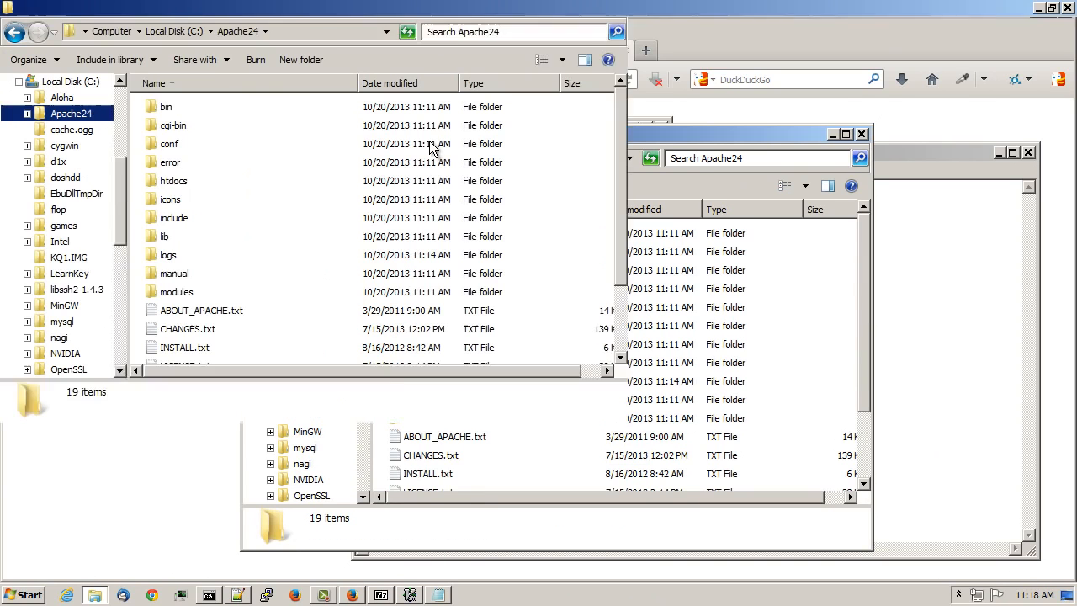
double_click(171, 147)
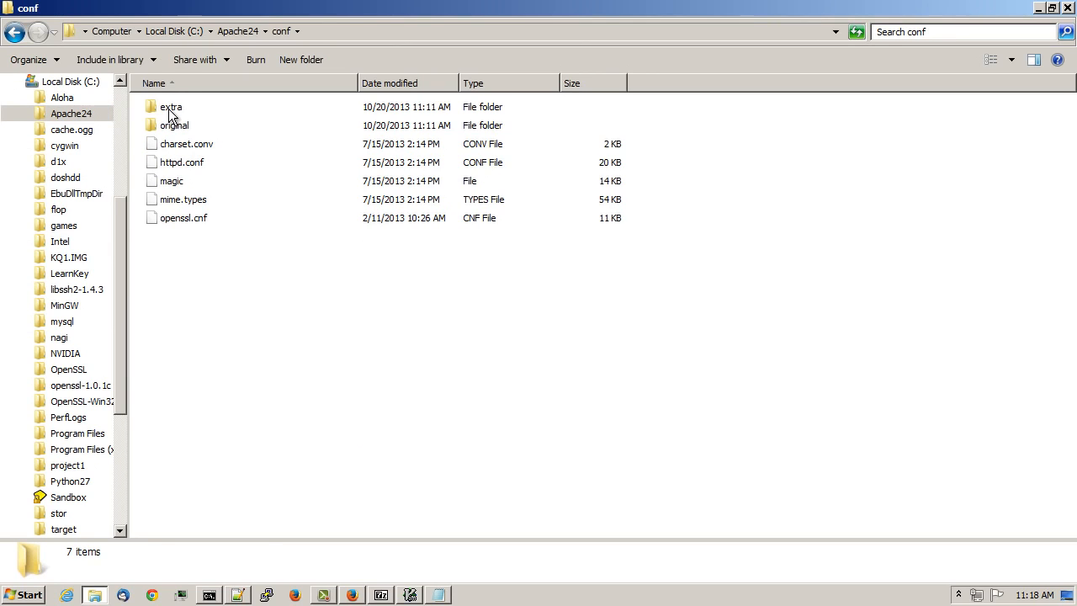
Step: Make a backup copy of httpd.conf within the conf folder
right_click(185, 166)
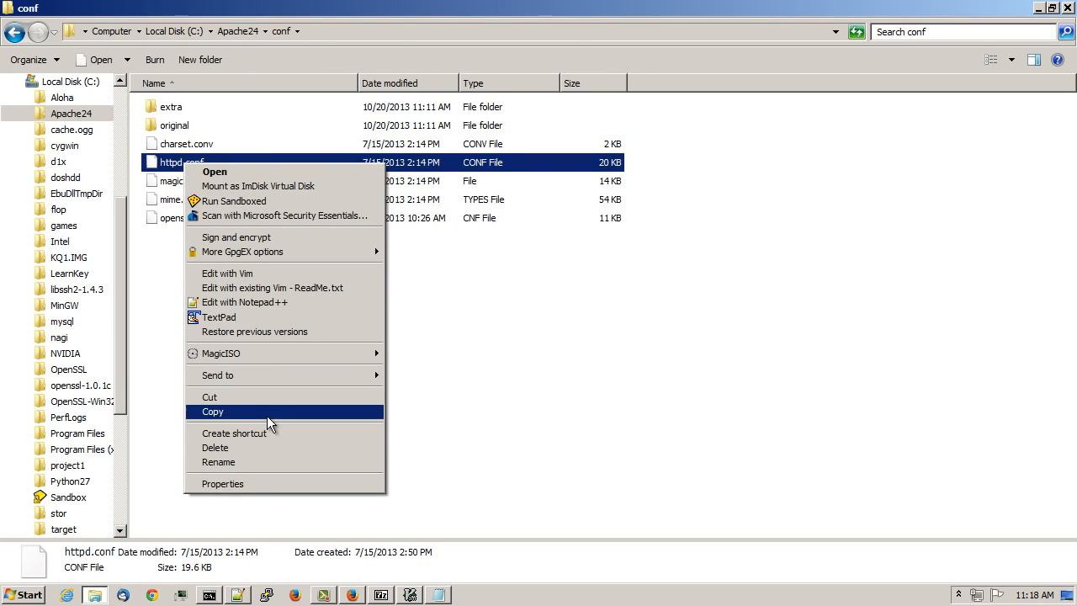
click(268, 412)
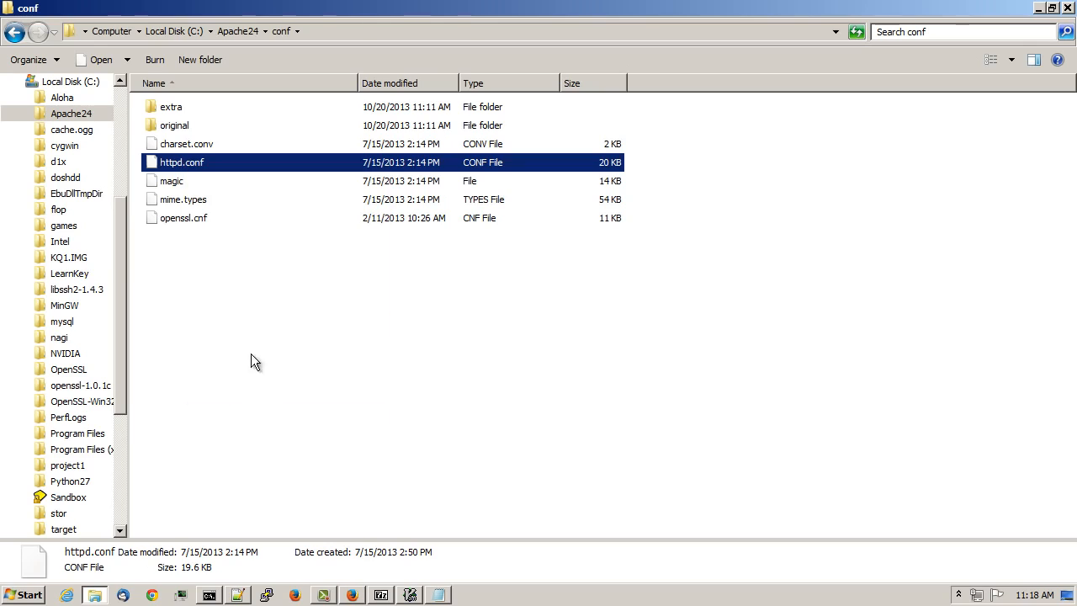
right_click(228, 297)
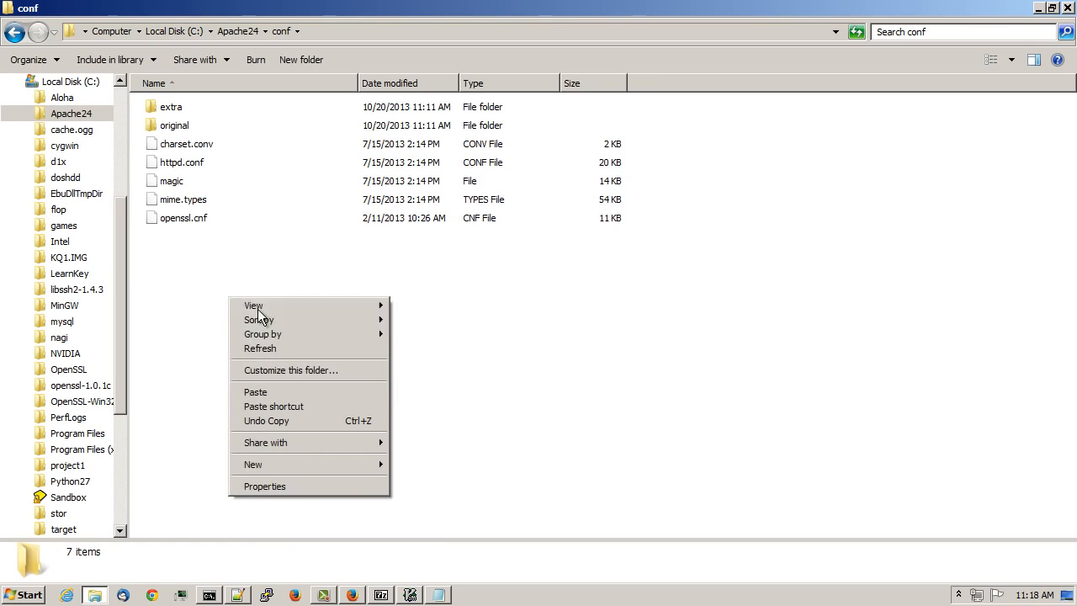
click(288, 392)
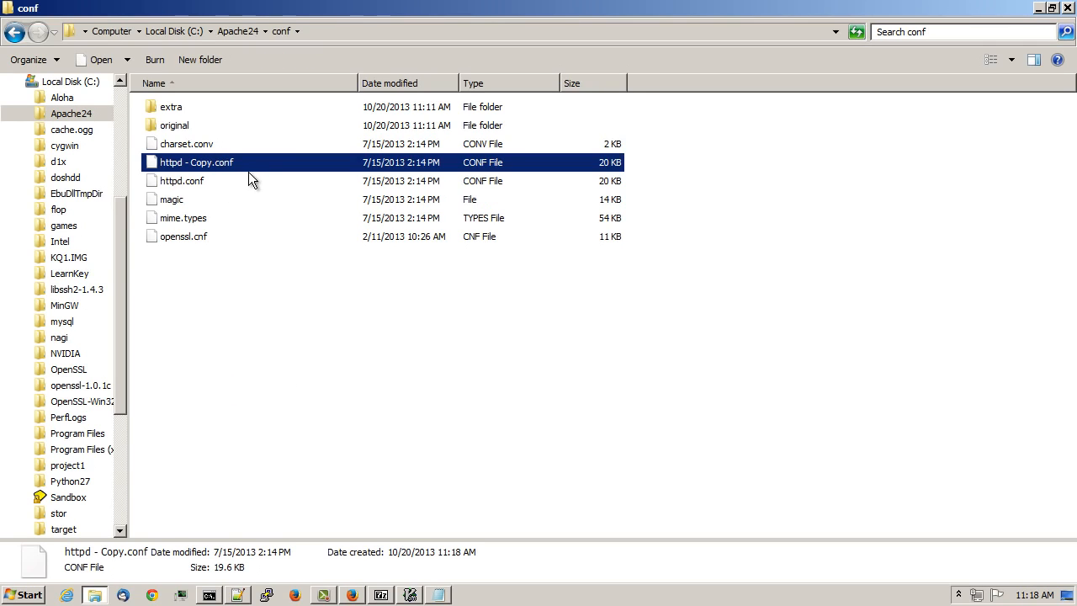
Step: Open httpd.conf for editing in Notepad++, maximize the editor window and reduce the text size
click(200, 185)
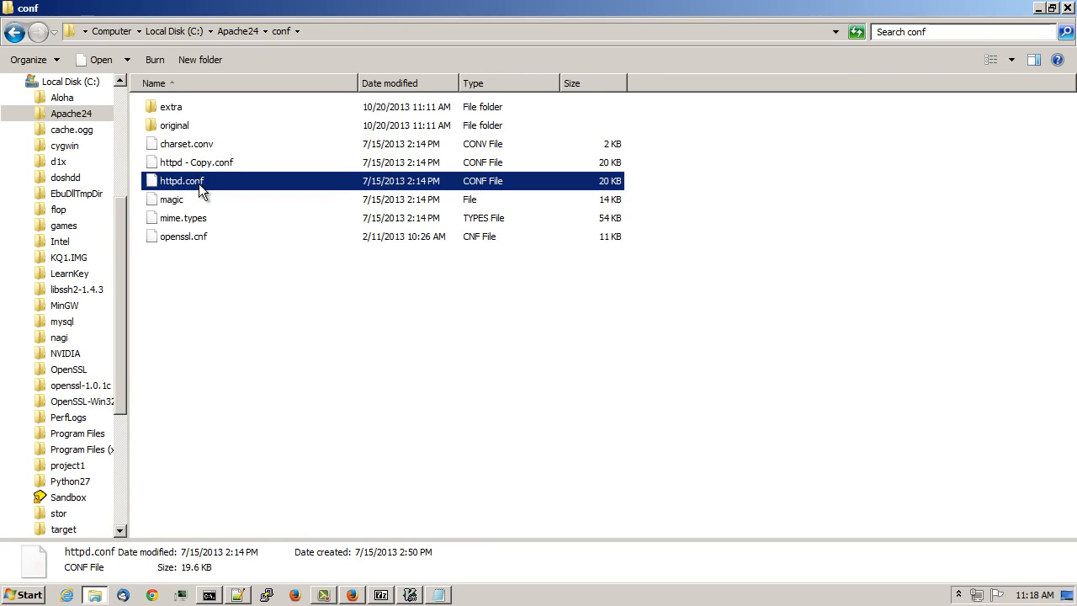
right_click(199, 186)
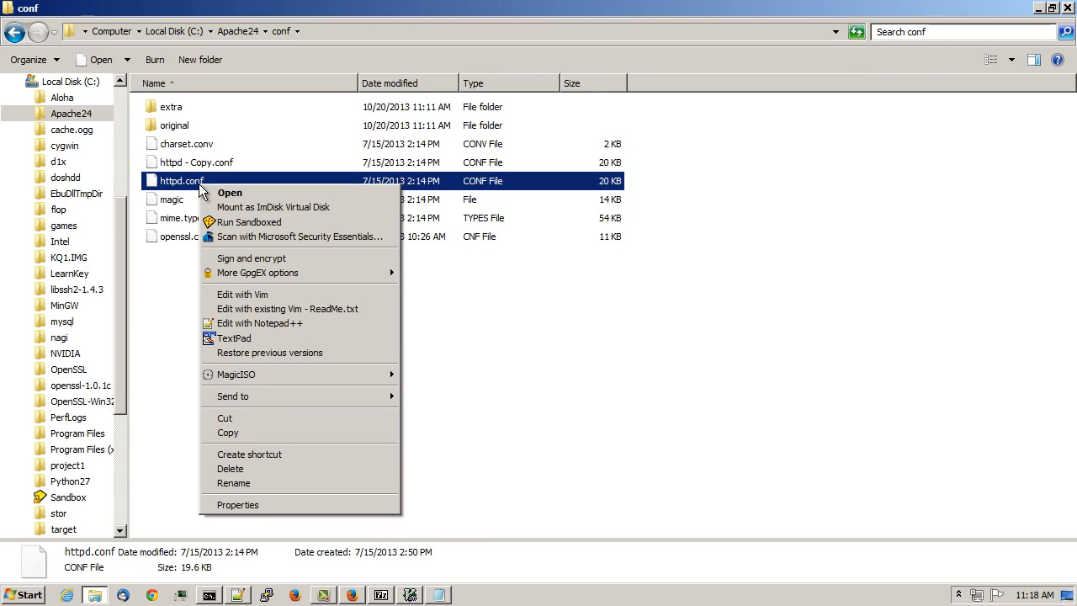
click(279, 324)
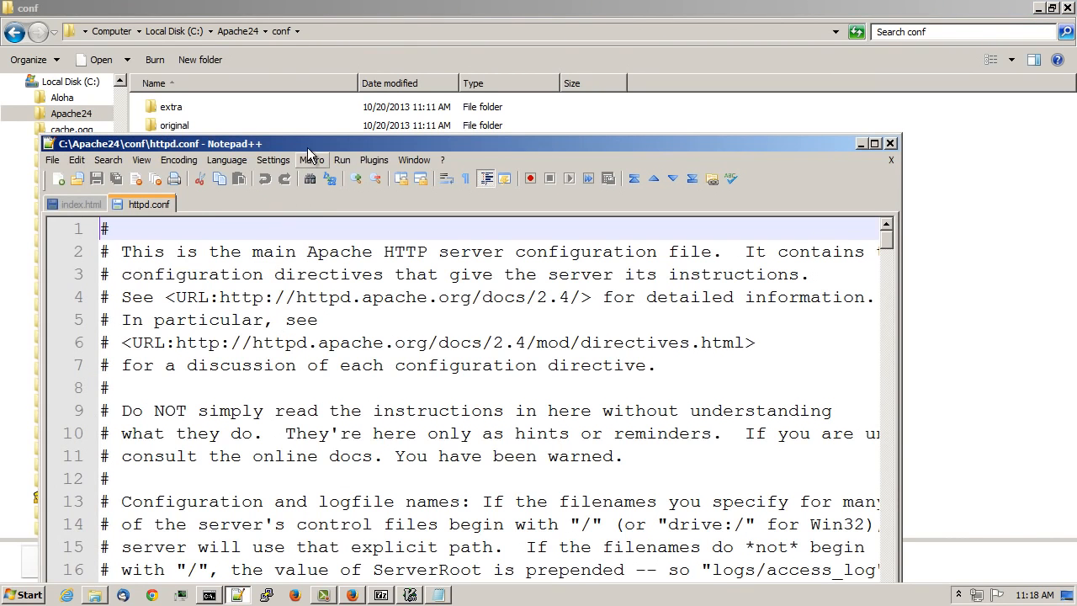
double_click(309, 145)
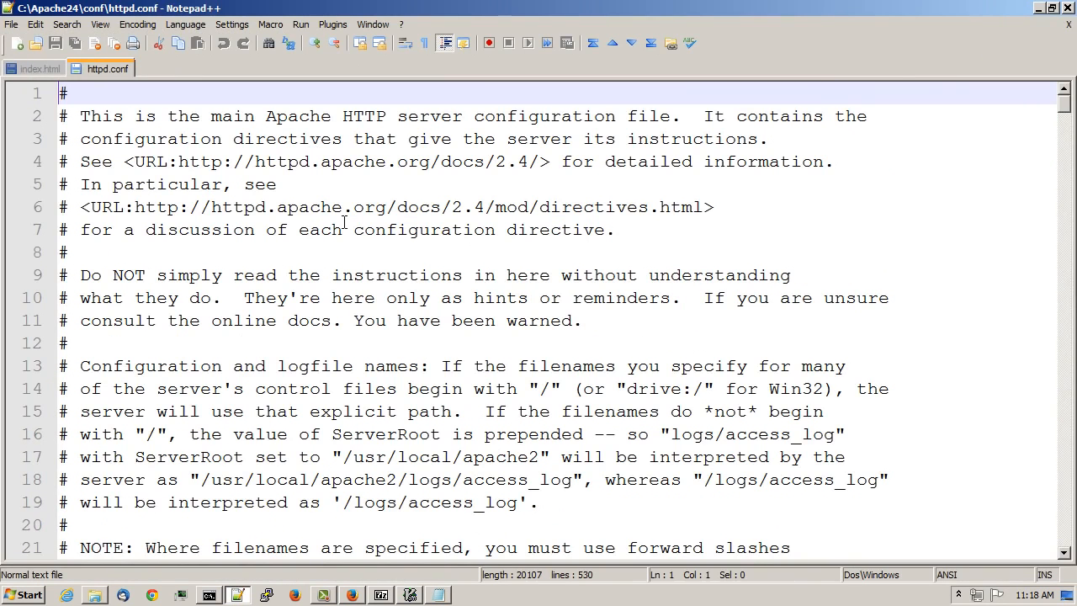
ctrl+scroll(345, 222, down, 4)
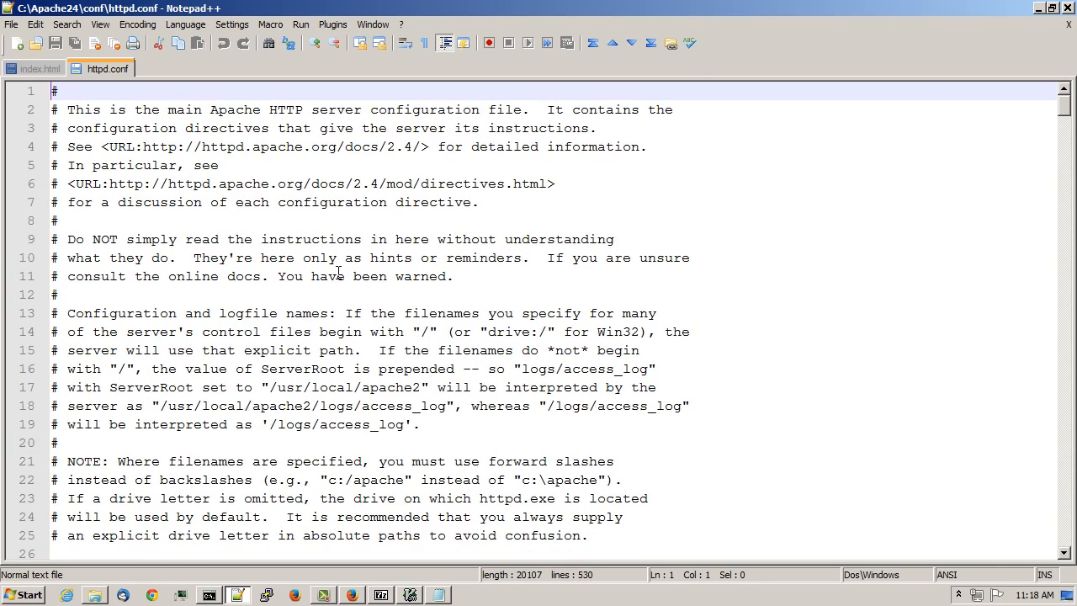
ctrl+scroll(338, 271, down, 1)
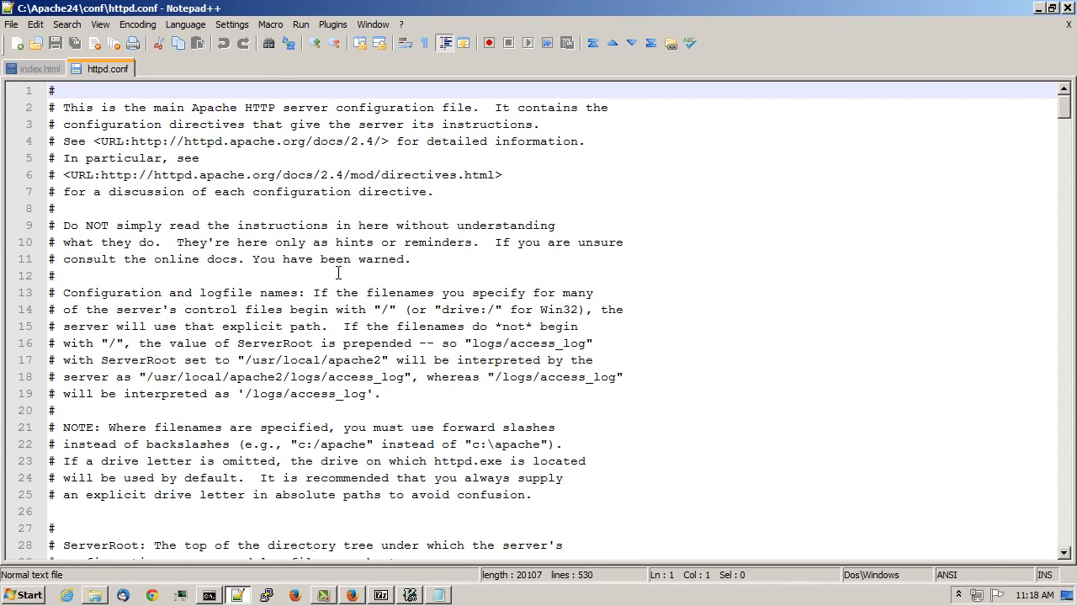
Step: Find "vhosts" in httpd.conf, uncomment the line Include conf/extra/httpd-vhosts.conf and save the file
click(67, 23)
click(77, 43)
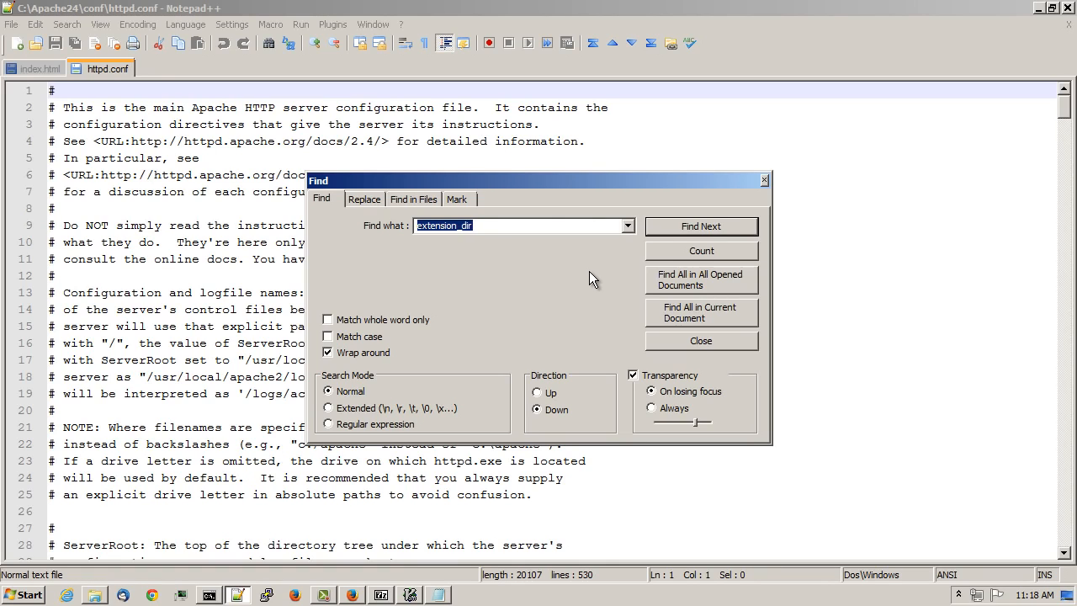
text(vhosts)
key(Return)
key(Escape)
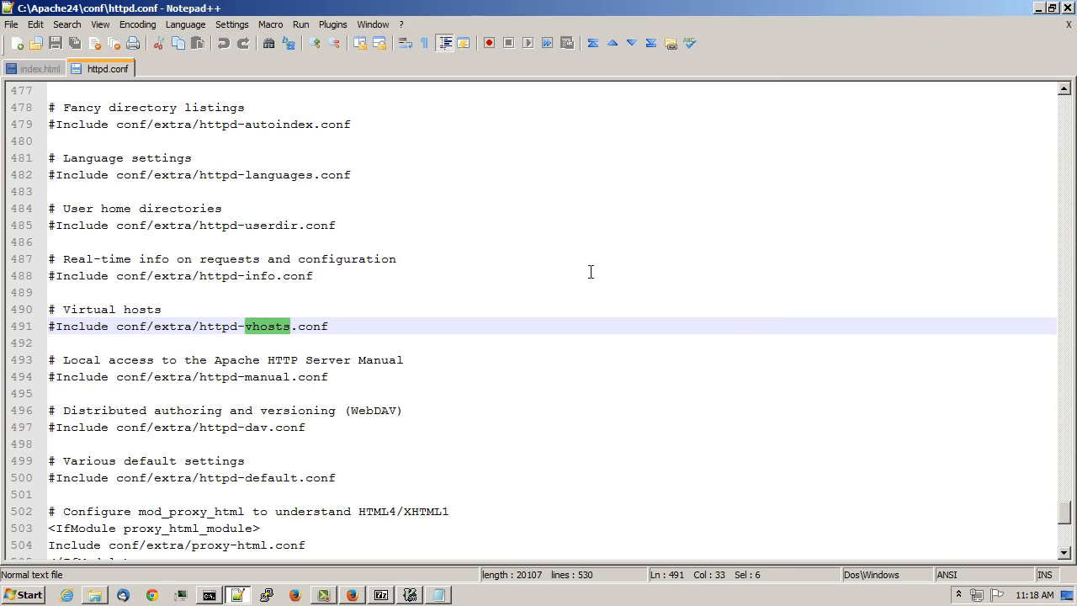
key(Home)
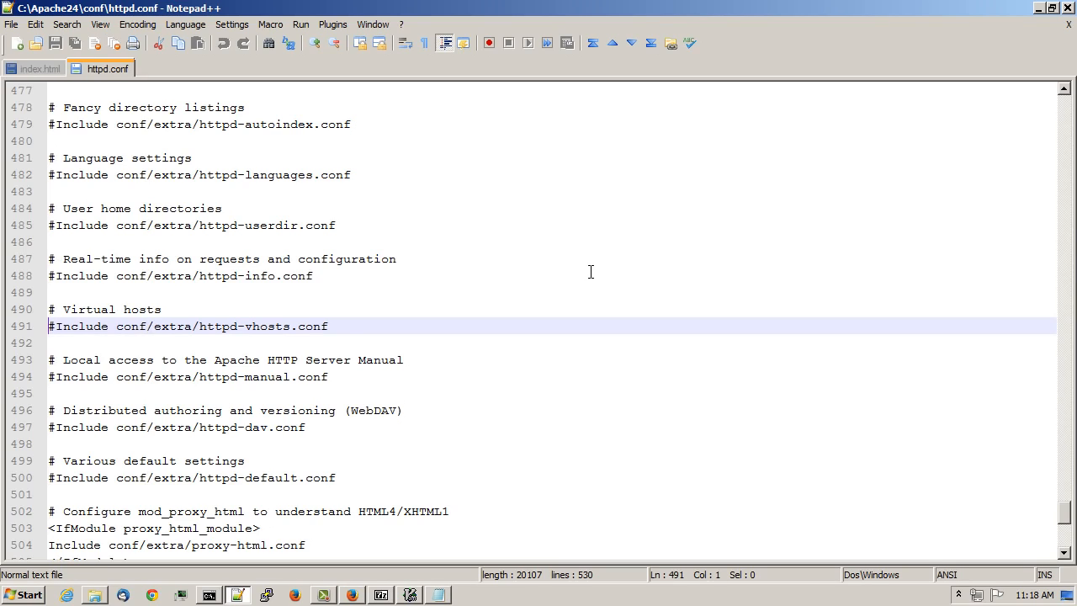
key(Delete)
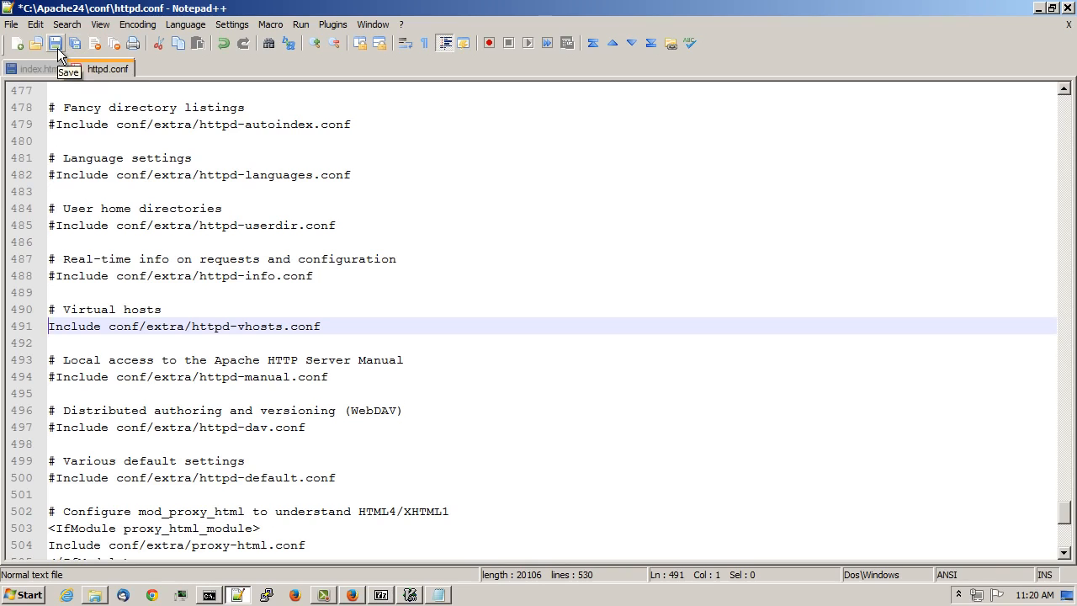
click(57, 44)
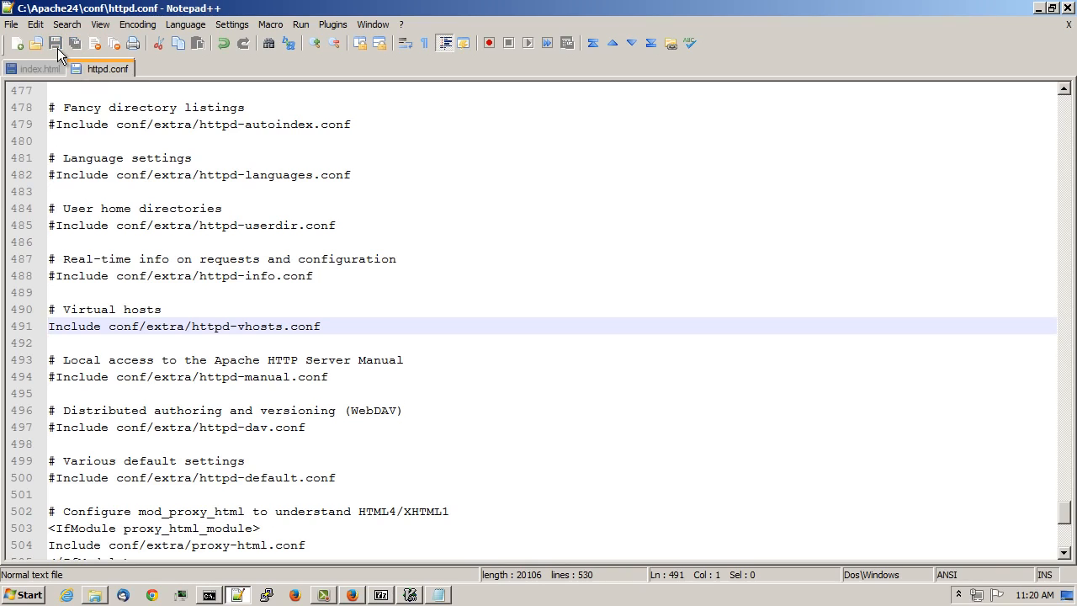
Step: Switch back to Explorer and go to the extra folder inside C:\Apache24\conf
click(98, 594)
key(e)
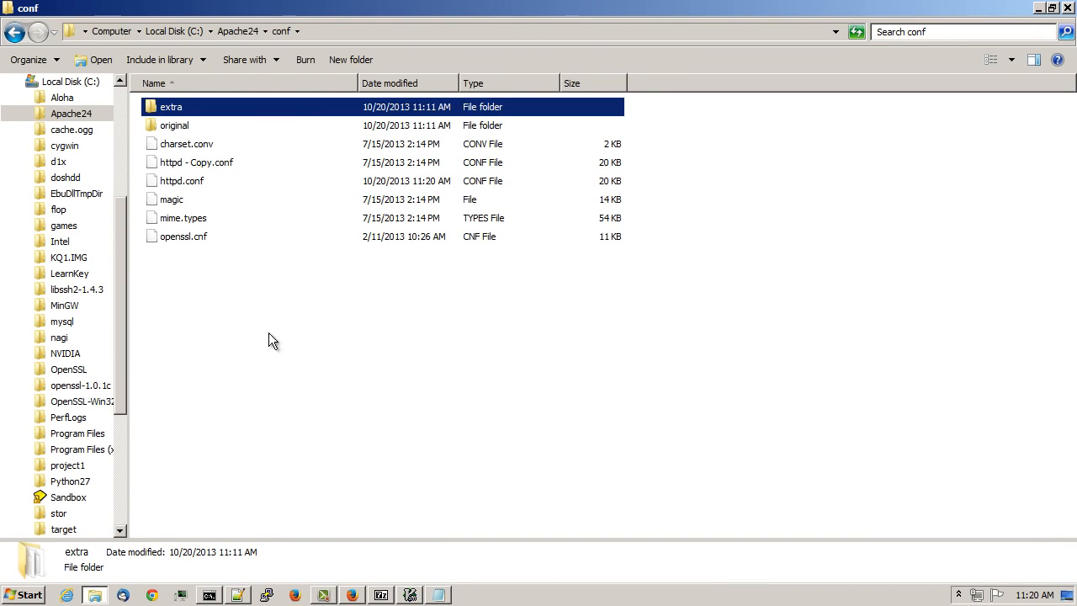
double_click(233, 111)
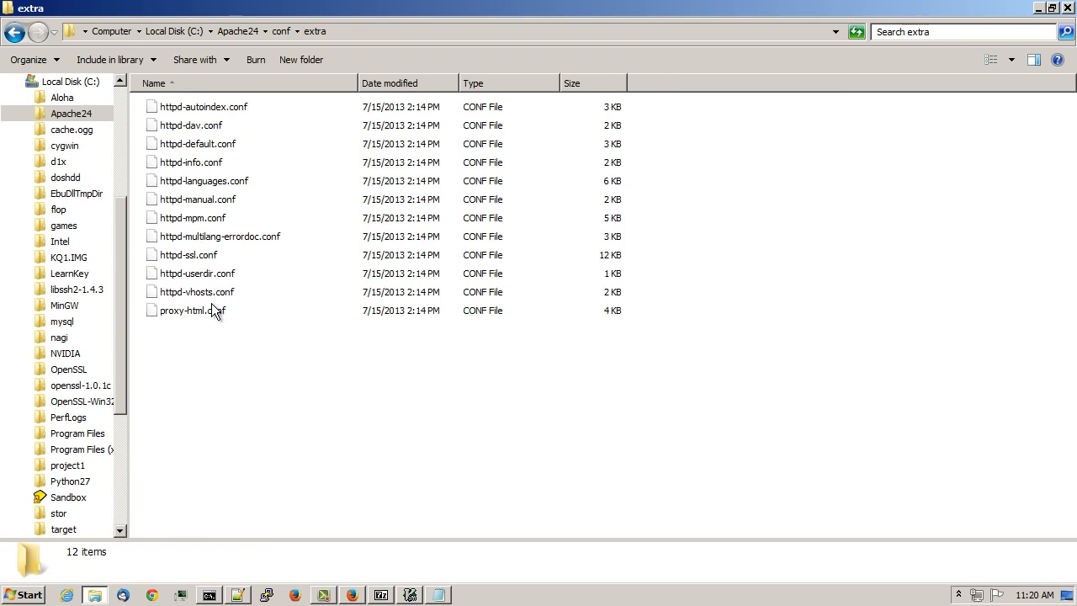
Step: Make a backup copy of httpd-vhosts.conf within the extra folder
right_click(212, 297)
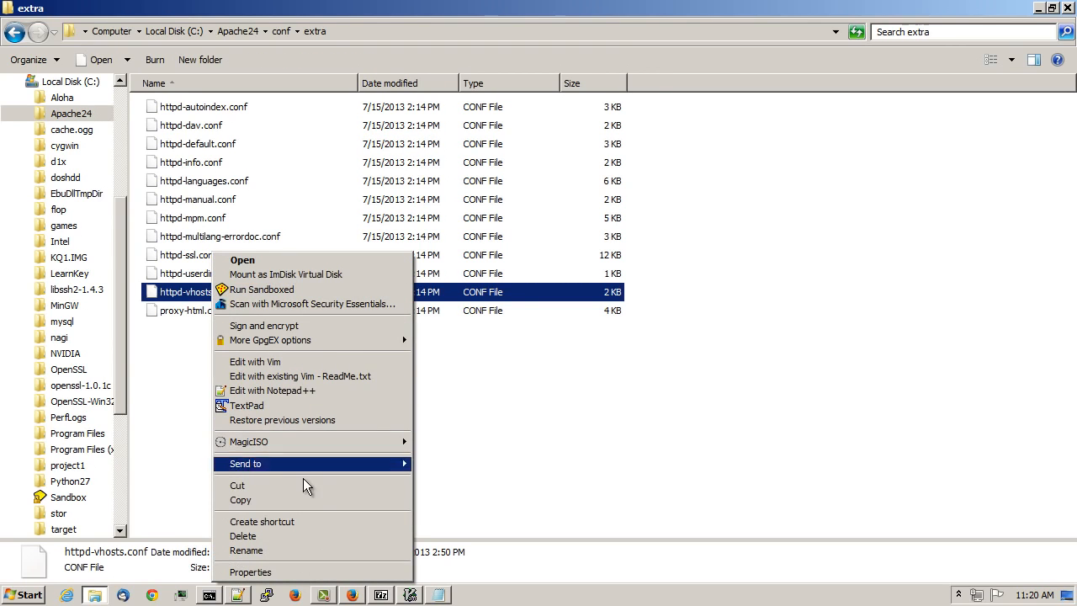
click(301, 505)
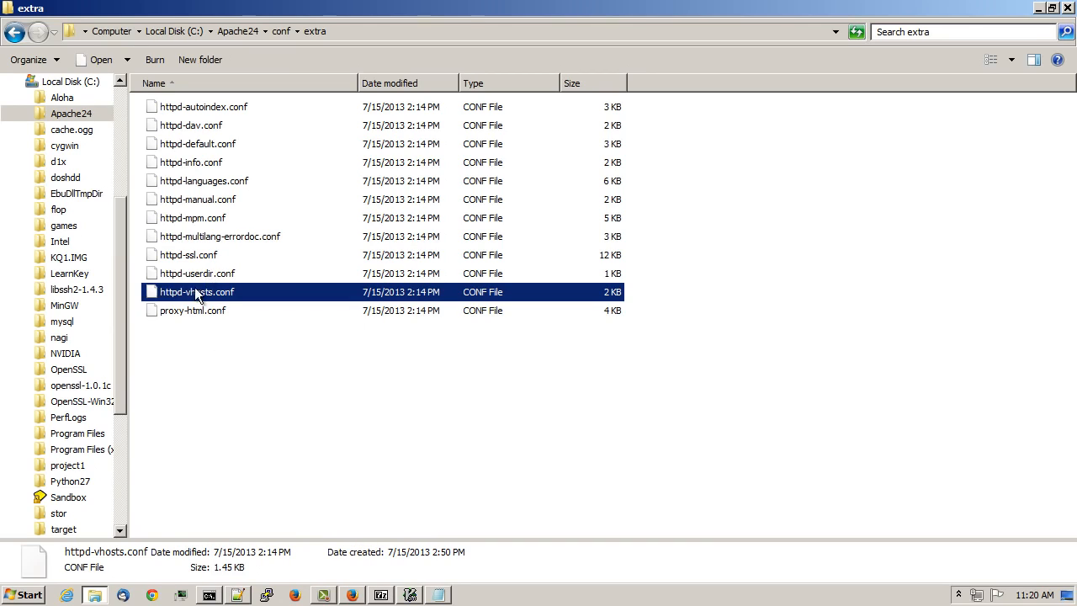
right_click(224, 360)
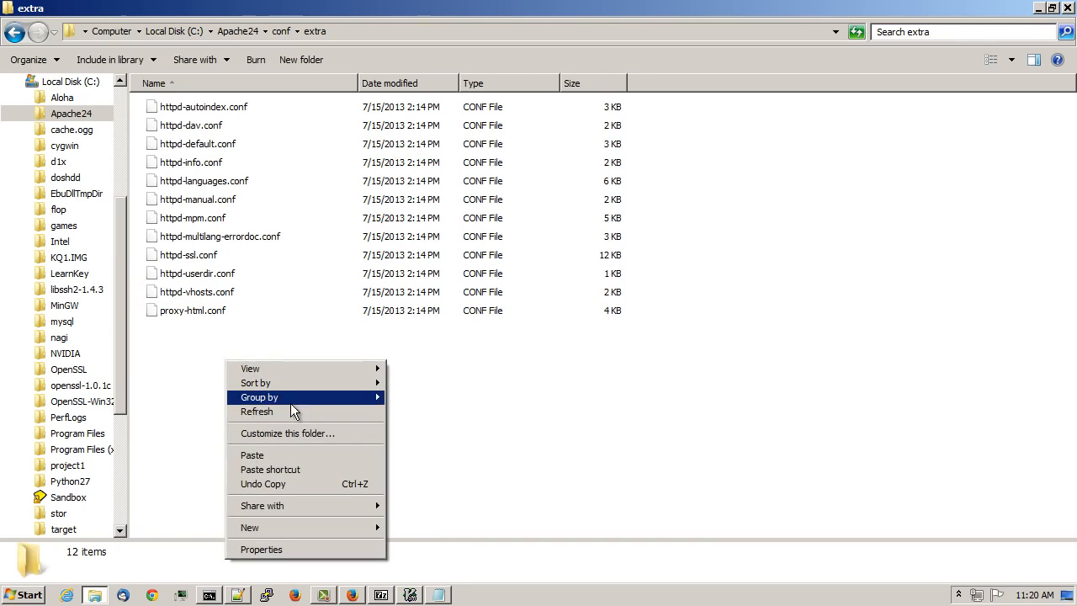
click(277, 455)
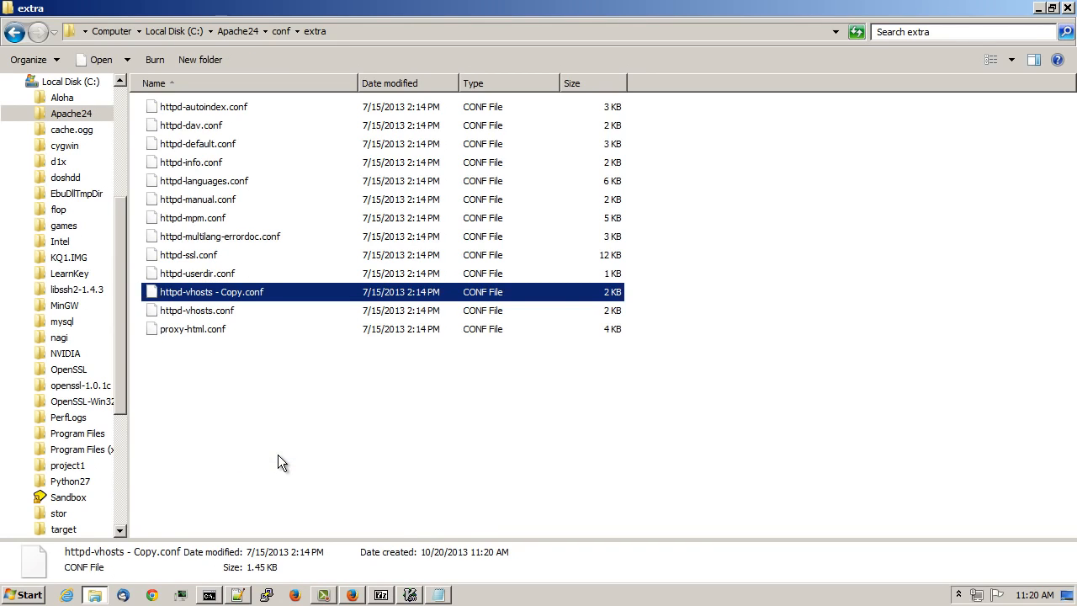
click(278, 454)
Step: Open the original httpd-vhosts.conf in Notepad++ and look over its introductory comments and example VirtualHost blocks
click(229, 310)
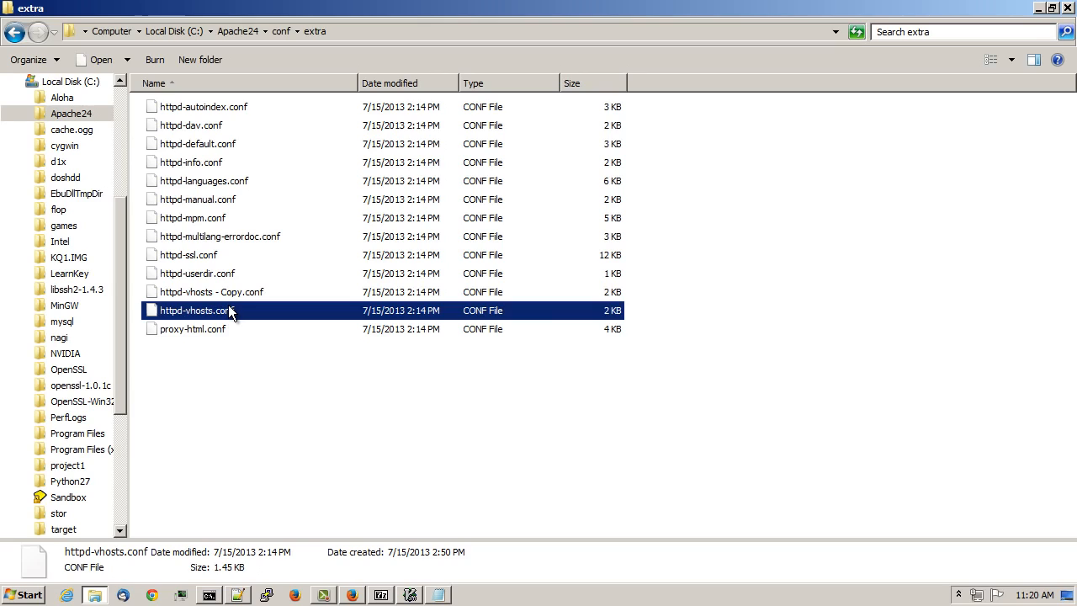
right_click(231, 313)
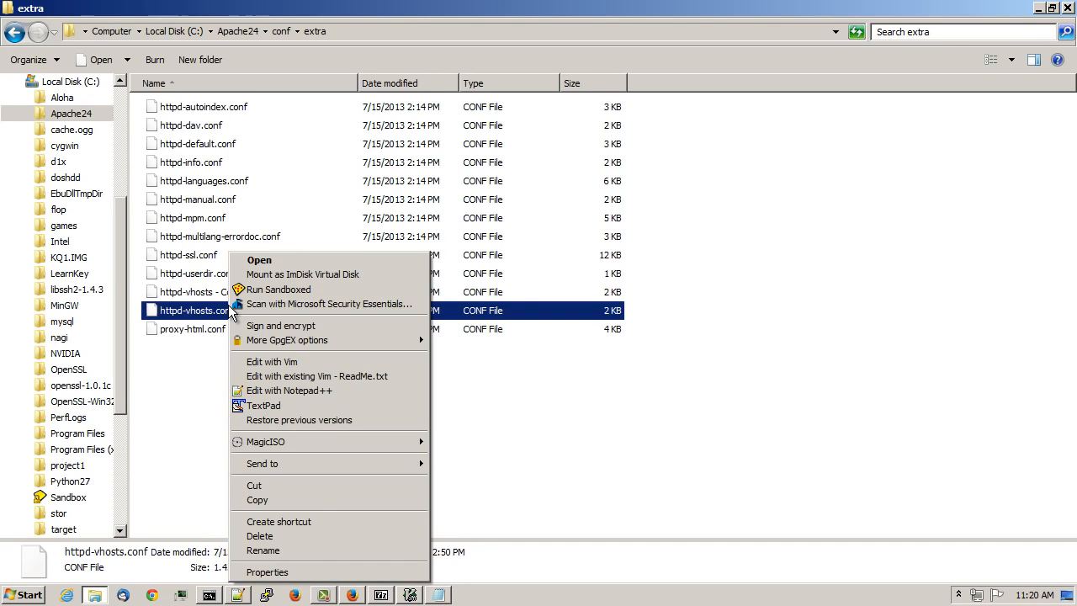
click(322, 388)
click(323, 387)
scroll(311, 353, down, 4)
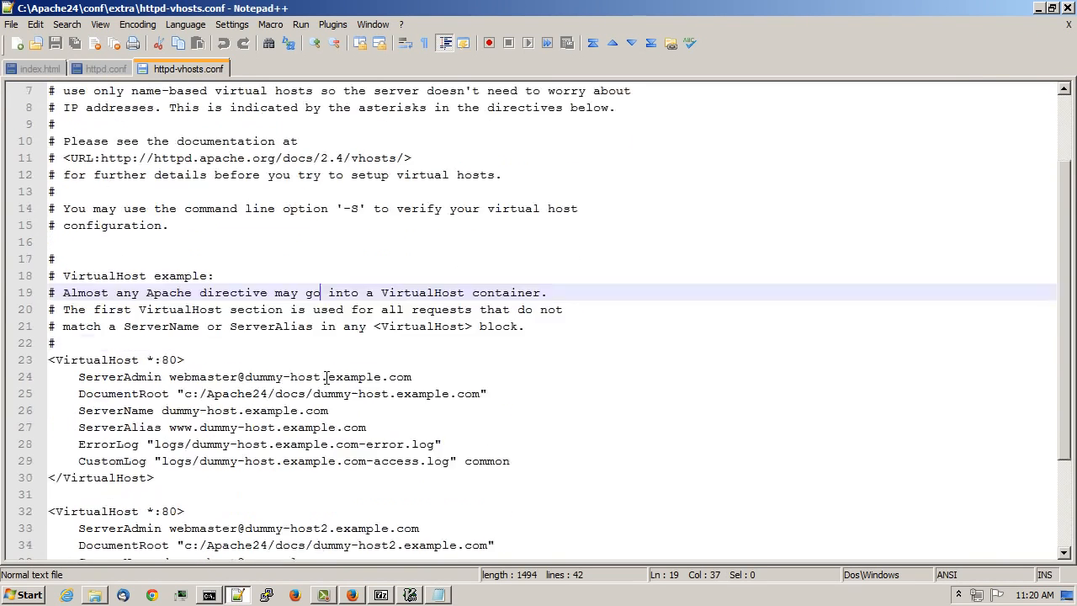
scroll(286, 252, up, 4)
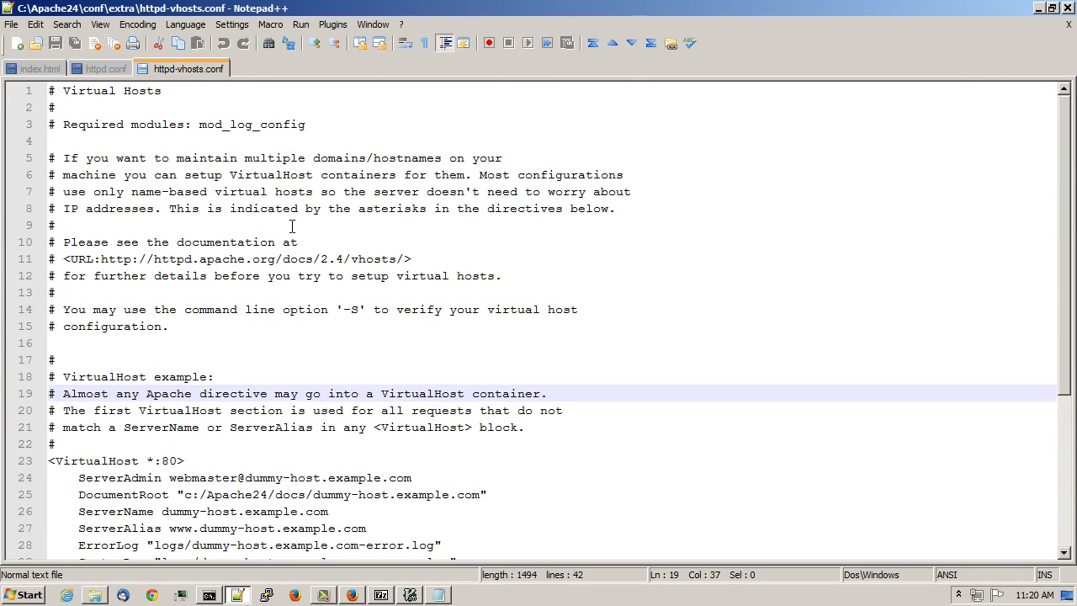
Step: Set the ServerName of the first VirtualHost block to mywebsite.localdomain
scroll(292, 232, down, 4)
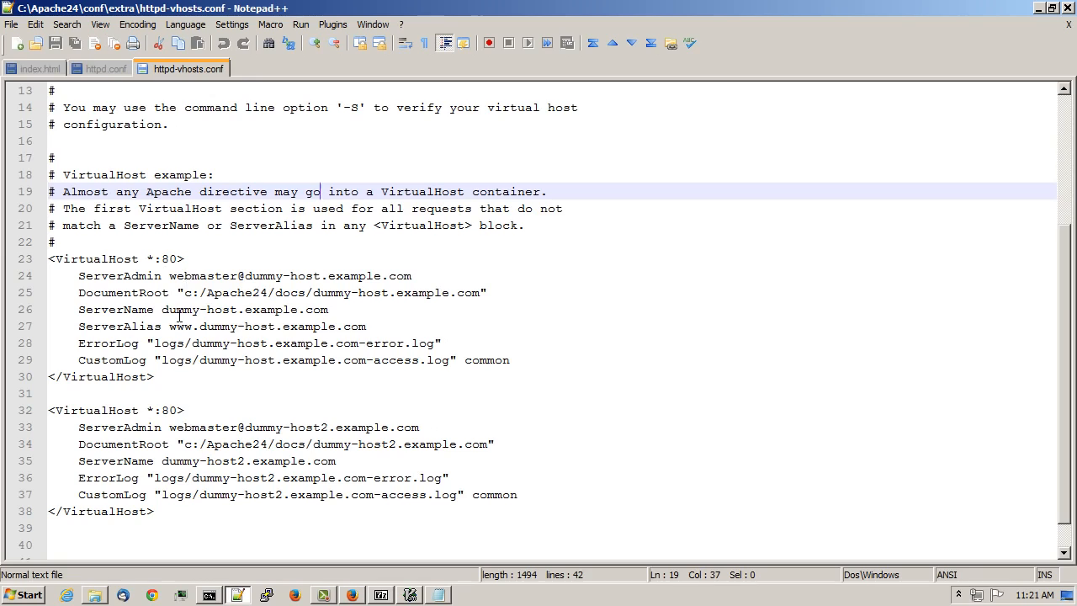
drag(158, 312, 343, 316)
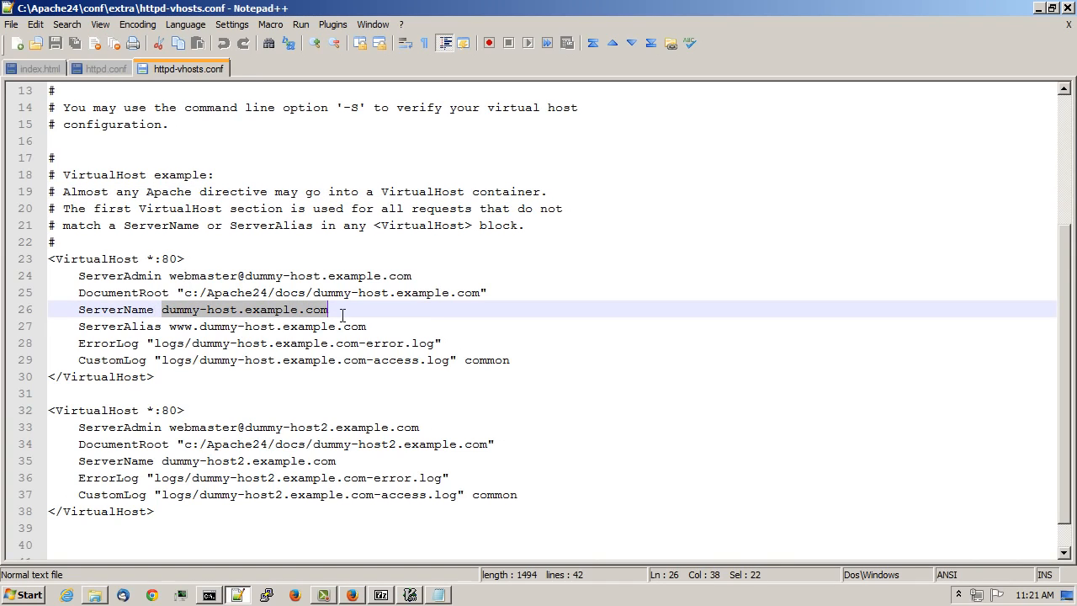
text(myw)
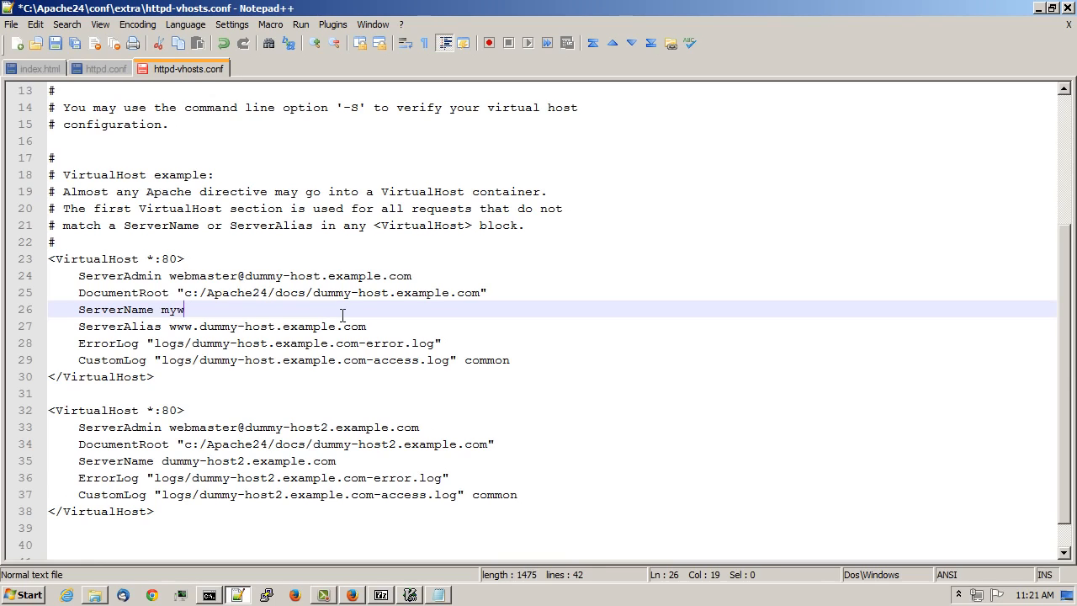
text(ebsite.localdomain)
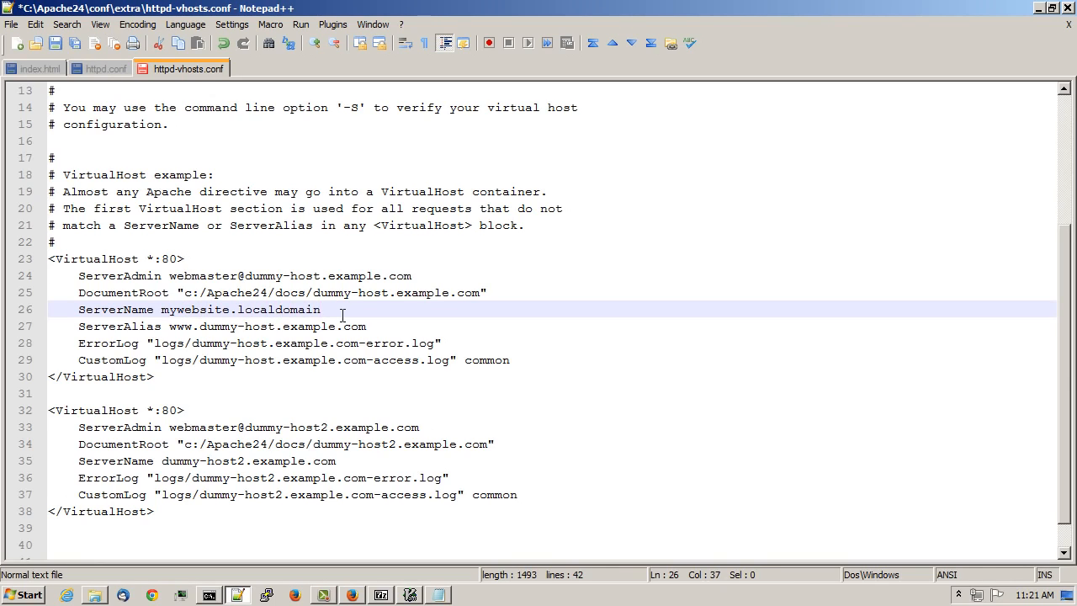
Step: Delete the ServerAlias line from the first VirtualHost block
key(Down)
key(Home)
key(Home)
key(shift+End)
key(BackSpace)
key(BackSpace)
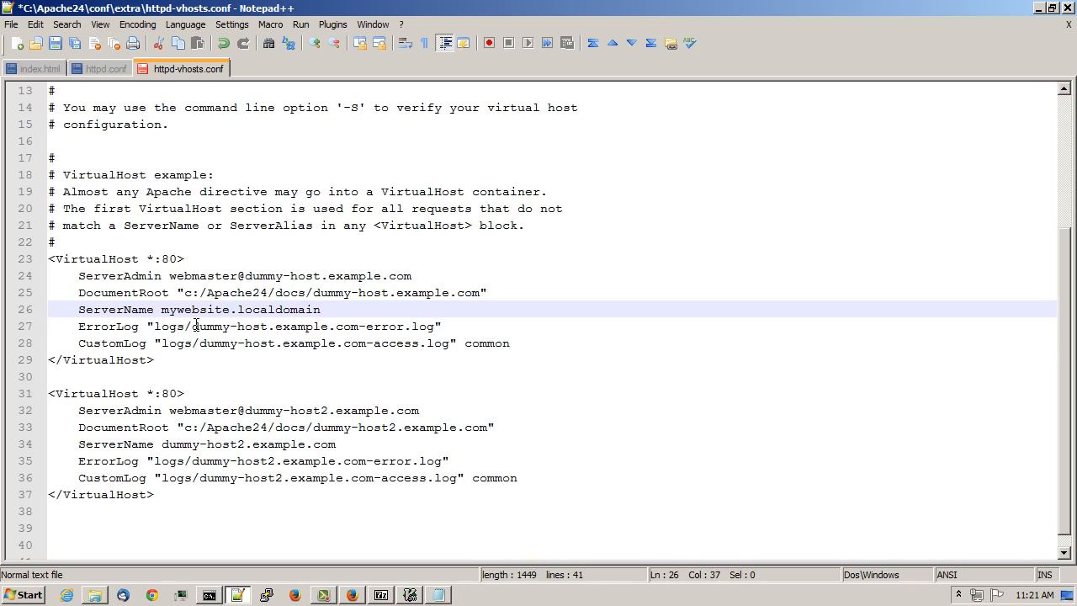
Step: Change the first block's ErrorLog path to "logs/mywebsite.localdomain-error.log"
drag(192, 329, 351, 333)
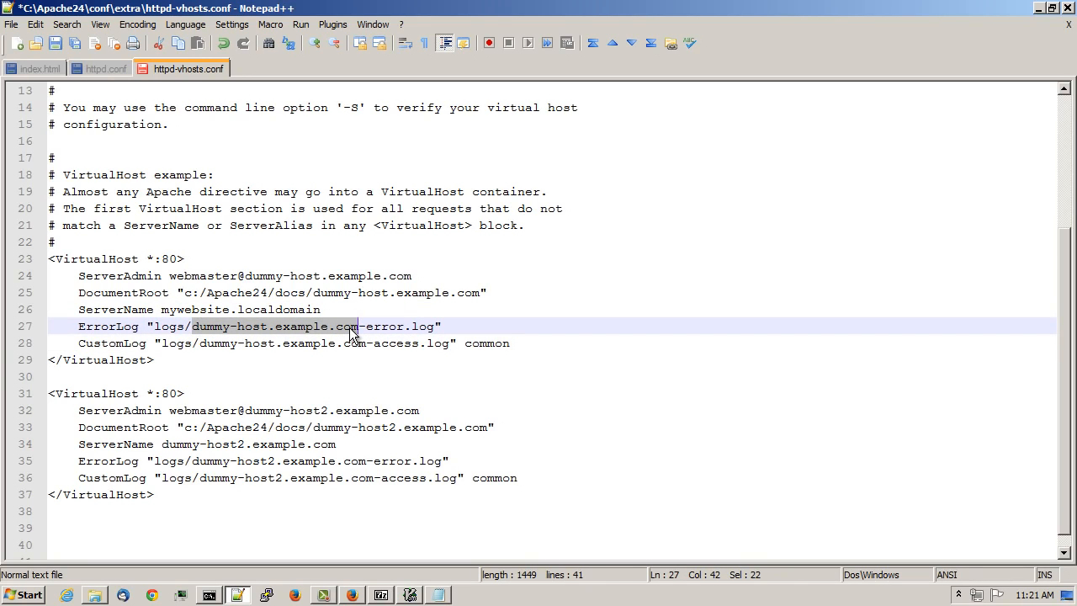
text(myewb)
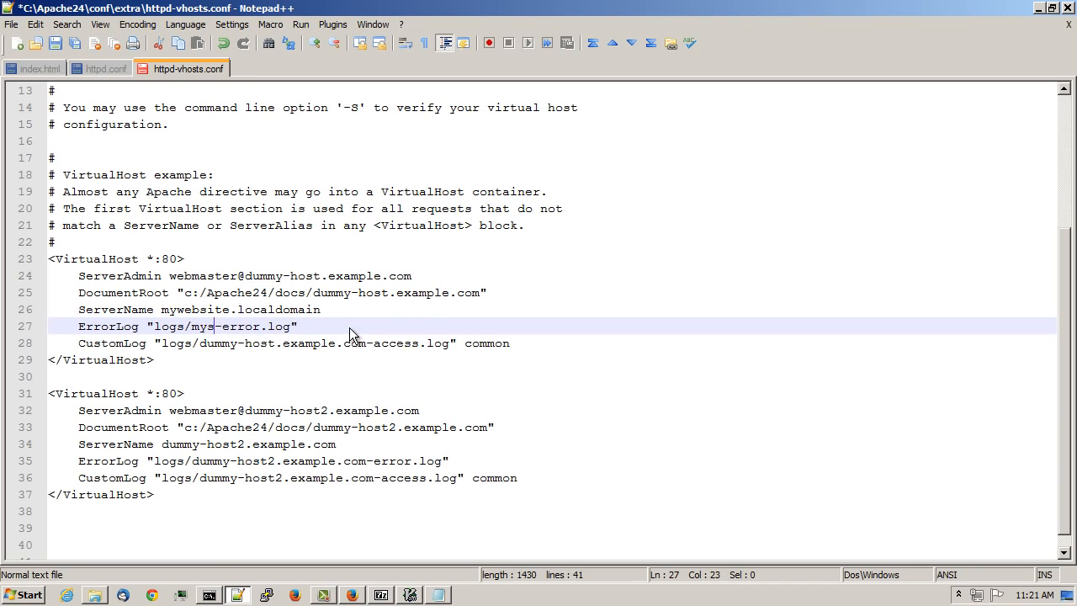
key(BackSpace)
key(BackSpace)
key(BackSpace)
text(website.localdomain)
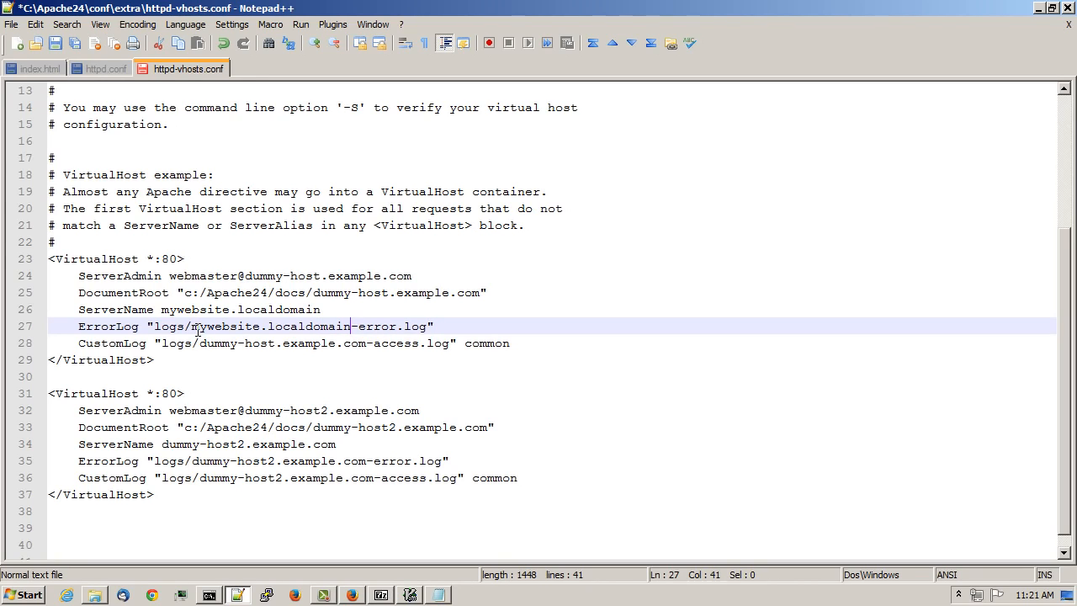
Step: Copy mywebsite.localdomain from the ErrorLog path and substitute it for the dummy host name in the first block's CustomLog path
click(198, 330)
key(Left)
key(shift+Right)
key(shift+Right)
key(shift+Right)
key(shift+Right)
key(shift+Right)
key(shift+Right)
key(shift+Right)
key(shift+Right)
key(shift+Right)
key(shift+Right)
key(shift+Right)
key(shift+Right)
key(shift+Right)
key(shift+Right)
key(shift+Right)
key(shift+Right)
key(shift+Right)
key(shift+Right)
key(shift+Right)
key(shift+Right)
key(shift+Right)
key(ctrl+c)
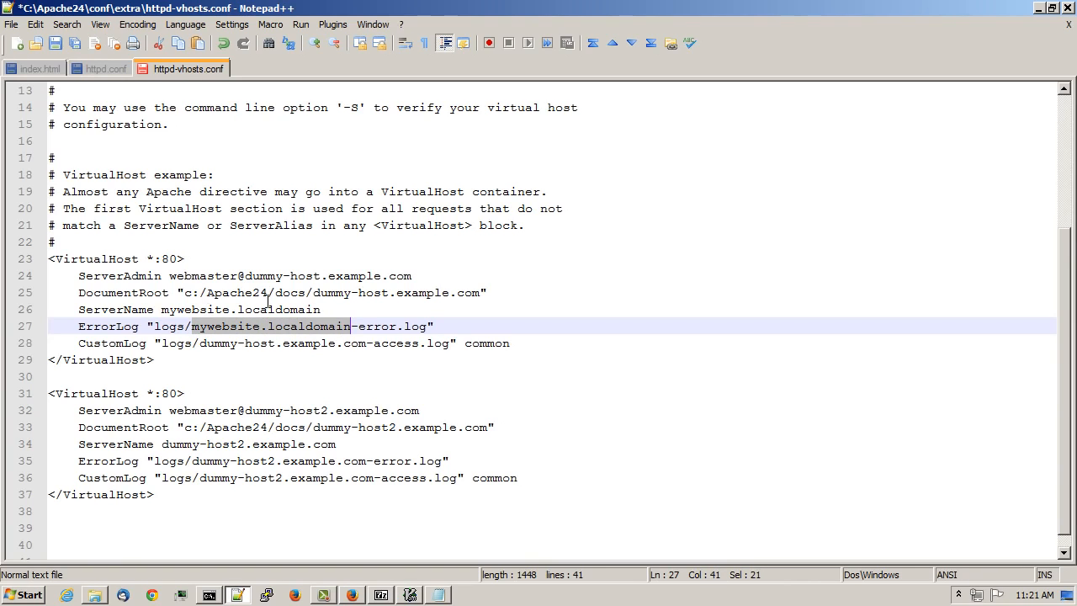
click(198, 347)
key(shift+Right)
key(shift+Right)
key(shift+Right)
key(shift+Right)
key(shift+Right)
key(shift+Right)
key(shift+Right)
key(shift+Right)
key(shift+Right)
key(shift+Right)
key(shift+Right)
key(shift+Right)
key(shift+Right)
key(shift+Right)
key(shift+Right)
key(shift+Right)
key(shift+Right)
key(shift+Right)
key(shift+Right)
key(shift+Right)
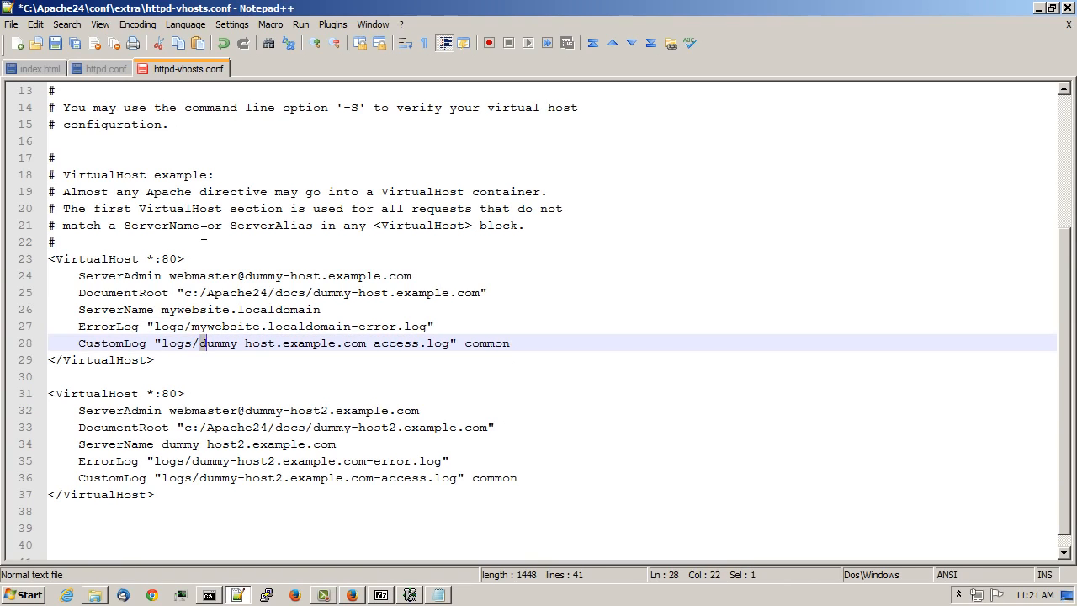
key(shift+Right)
key(shift+Right)
key(ctrl+v)
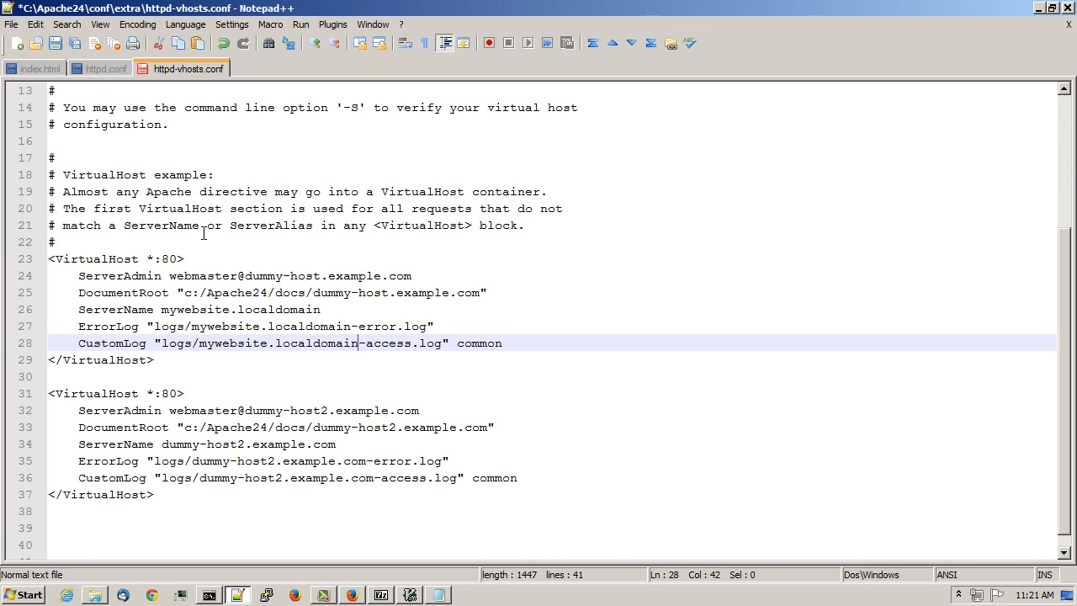
Step: Set the first VirtualHost block's DocumentRoot to the mywebsite folder in the local user's profile under c:/Users
key(Up)
key(Up)
key(Up)
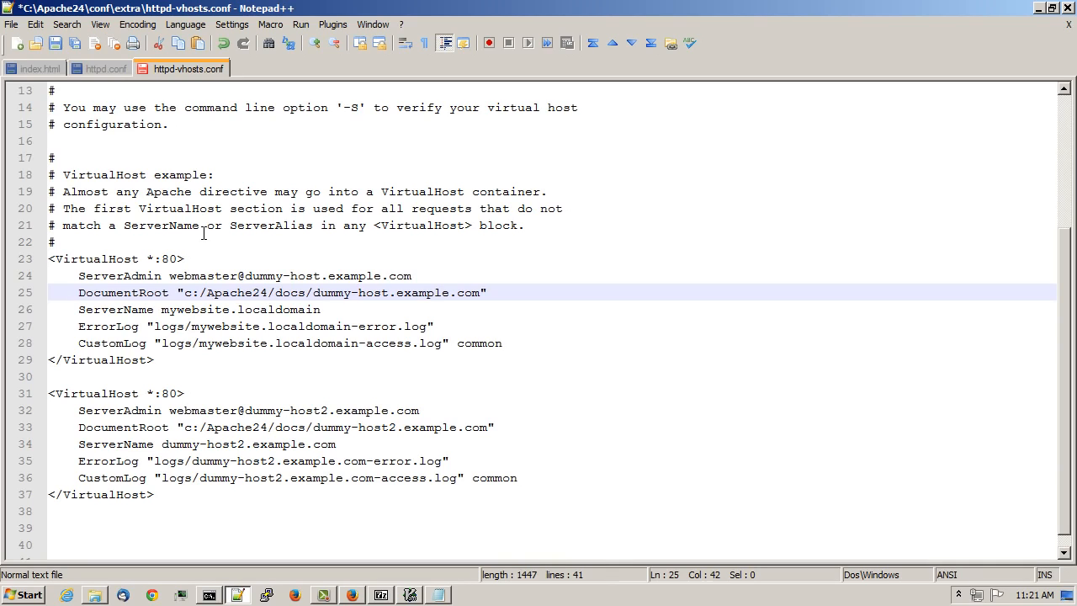
key(ctrl+Left)
key(ctrl+Left)
key(ctrl+Left)
key(ctrl+Left)
key(ctrl+Left)
key(shift+End)
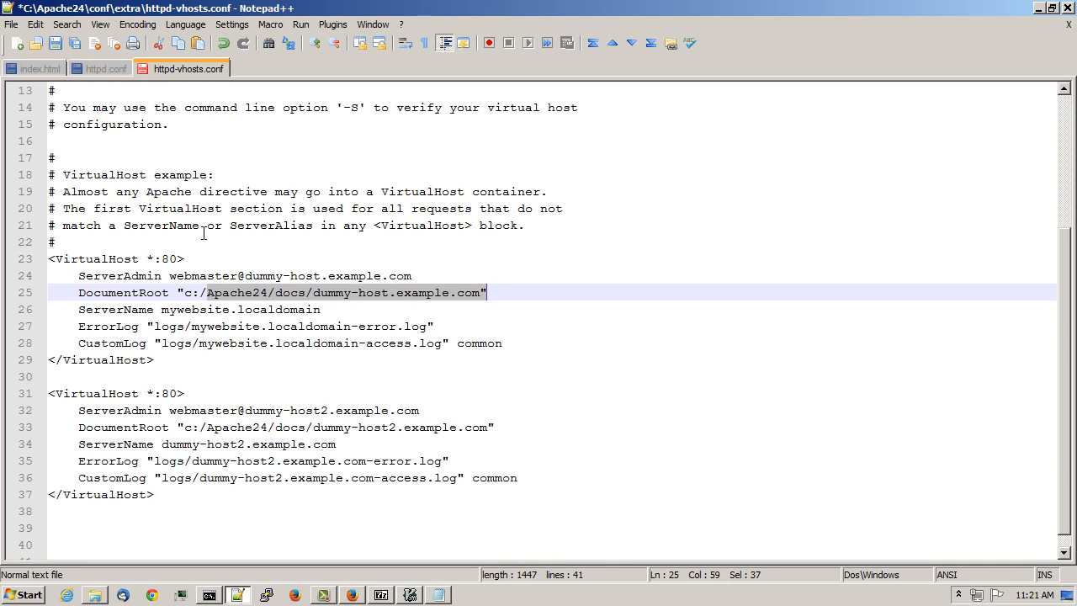
key(shift+Left)
text(Users/)
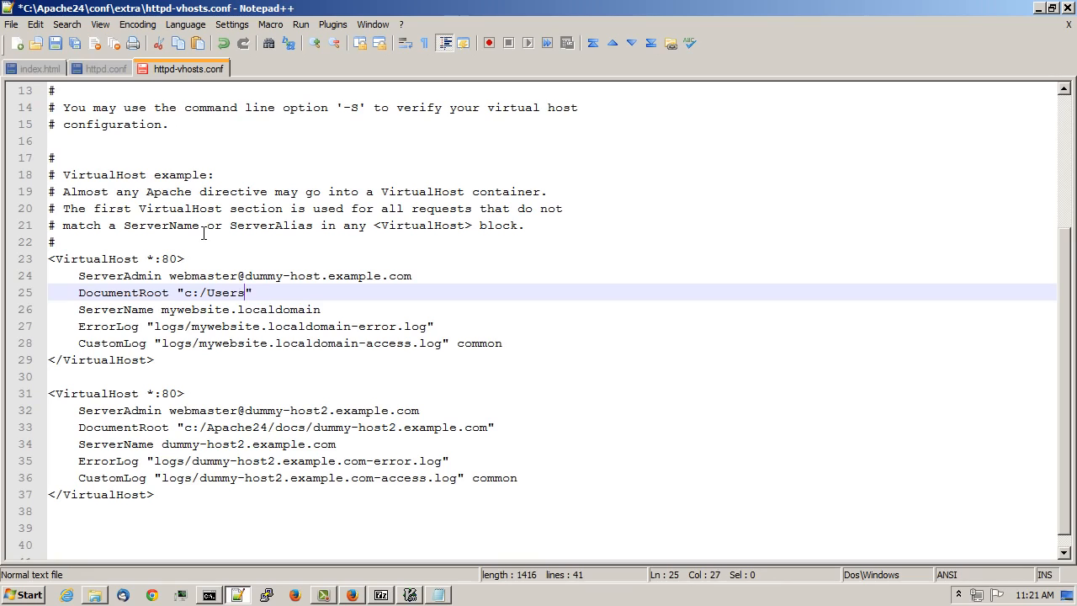
text(Joe/mywebsite)
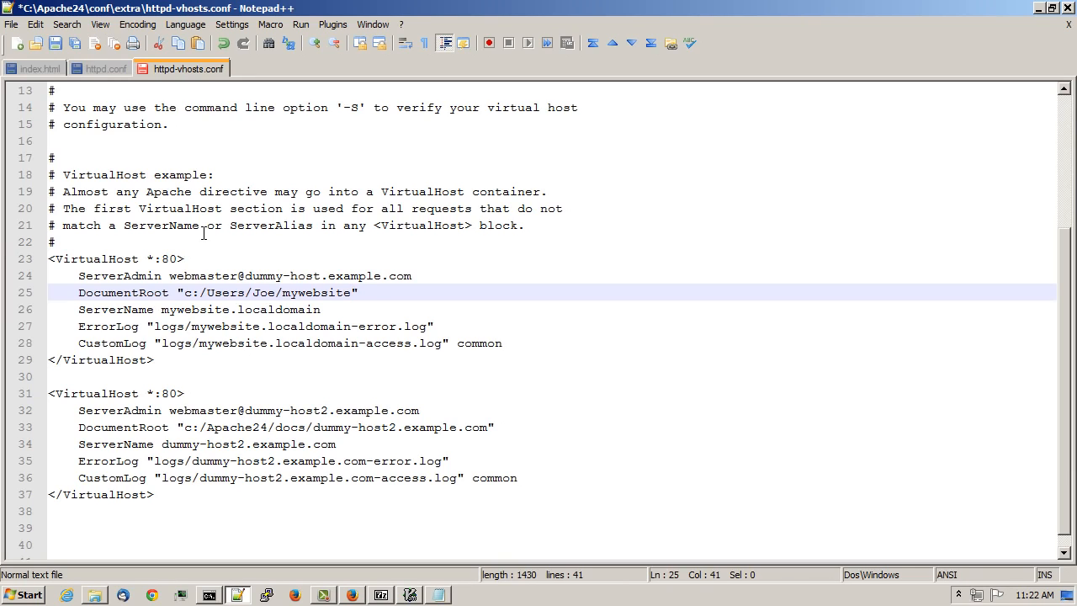
Step: Replace the domain of the first block's ServerAdmin address with mywebsite.localdomain
click(245, 275)
drag(259, 275, 438, 278)
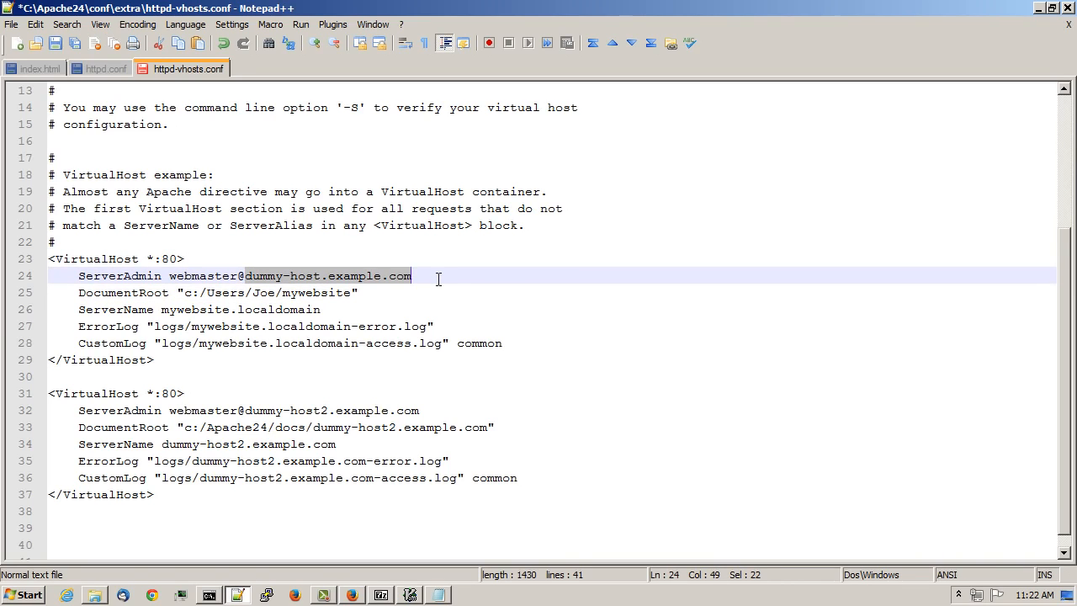
text(mys)
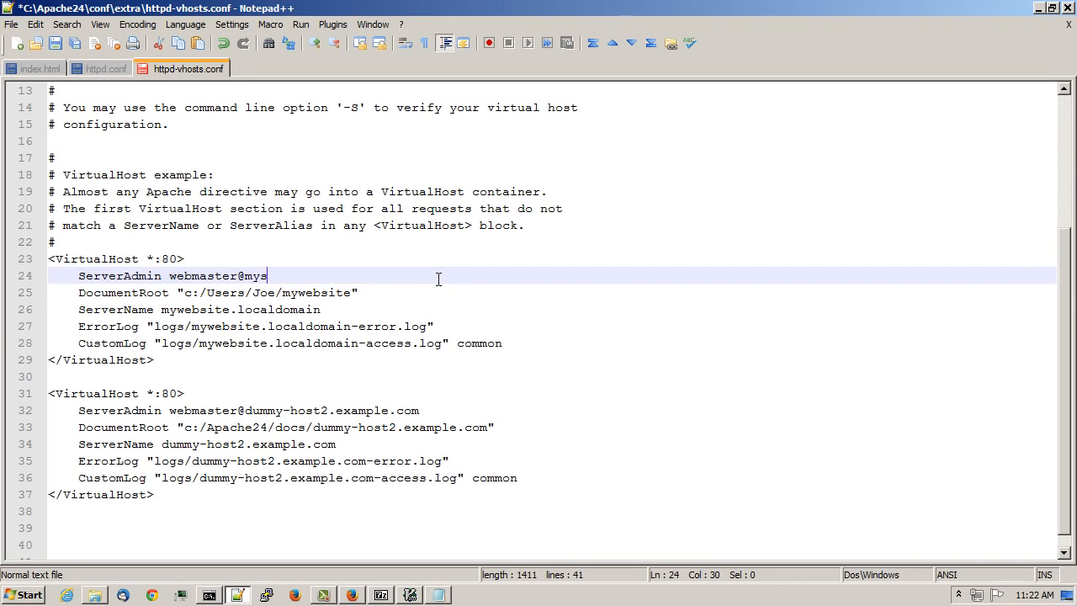
text(ebsite.localdima)
key(BackSpace)
key(BackSpace)
key(BackSpace)
text(omain)
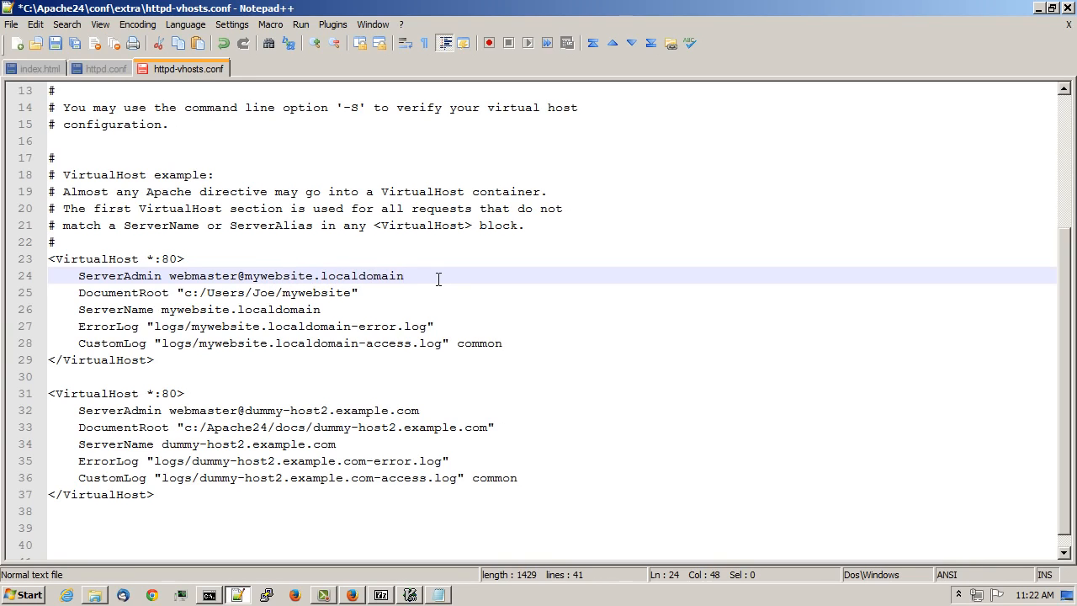
Step: Delete the second VirtualHost block for dummy-host2.example.com along with the spare blank line, and save httpd-vhosts.conf
drag(198, 498, 30, 387)
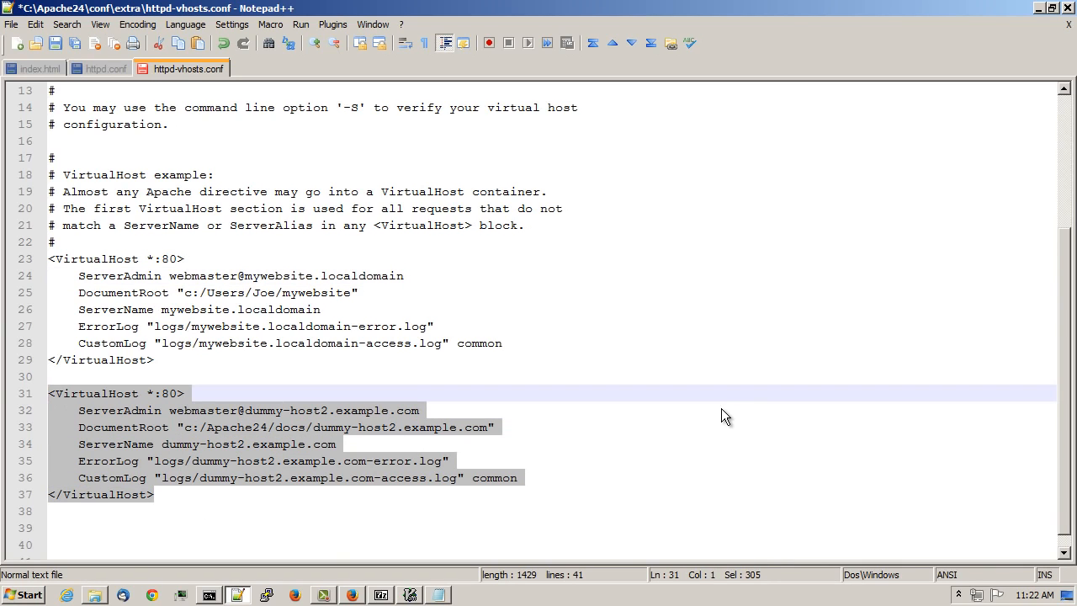
key(BackSpace)
key(BackSpace)
key(BackSpace)
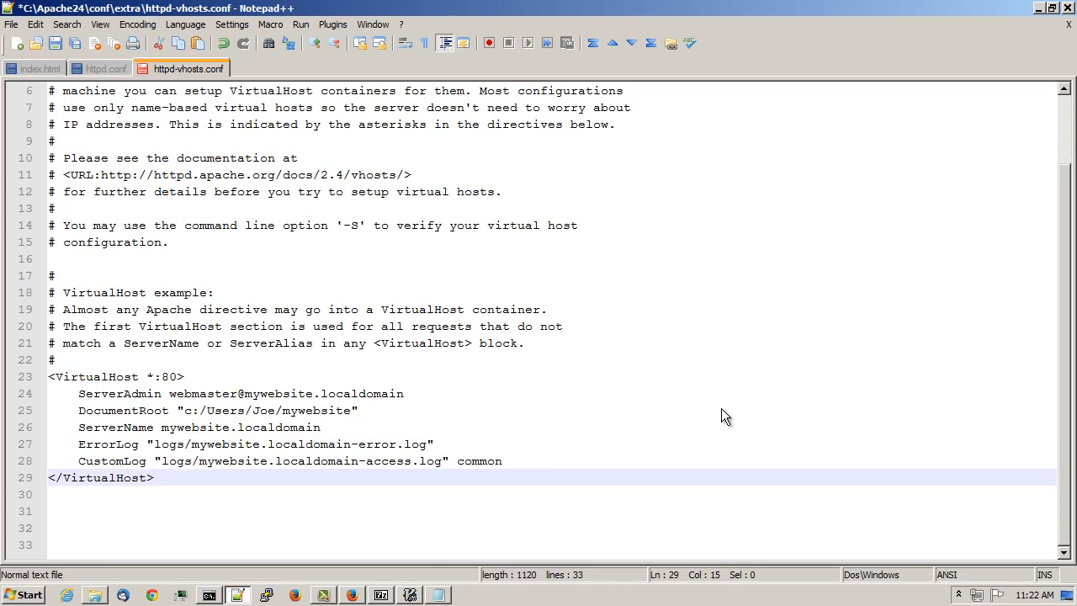
click(56, 45)
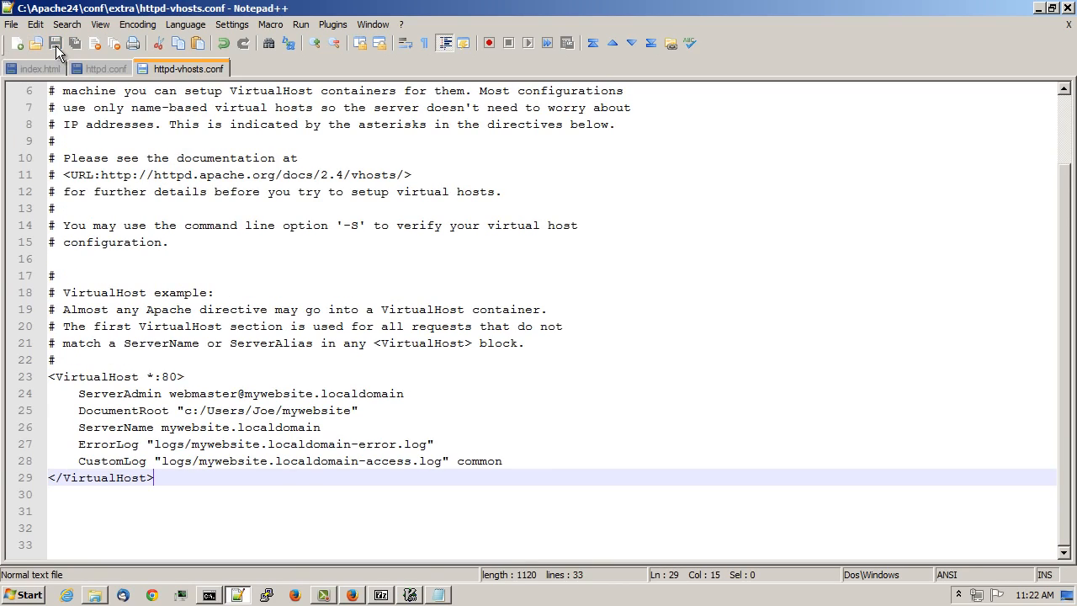
Step: Open Apache Service Monitor and restart the Apache2.4 service
click(959, 595)
right_click(959, 532)
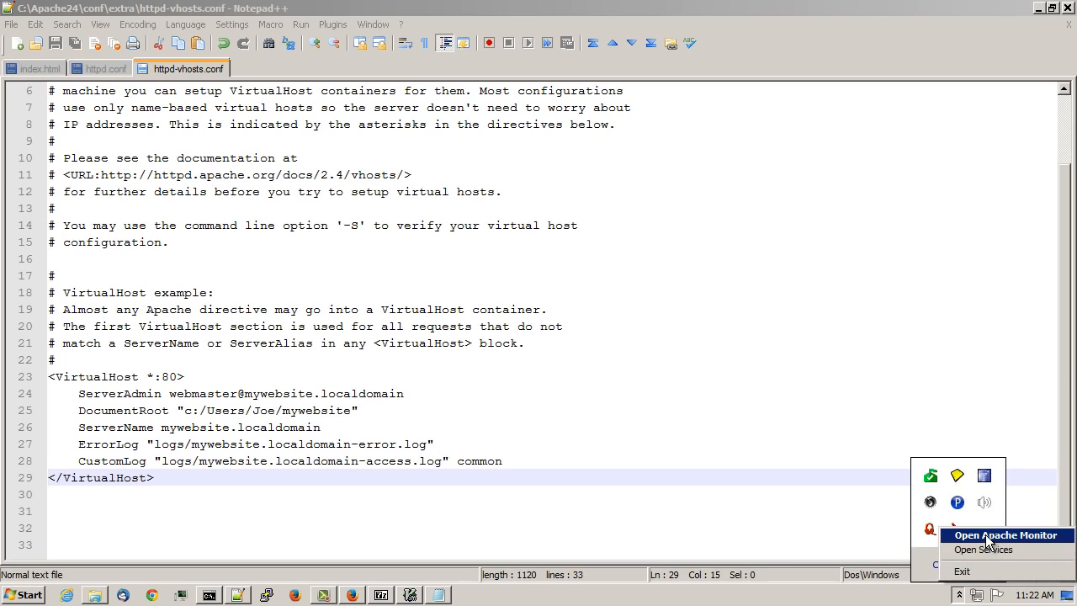
click(989, 539)
click(630, 249)
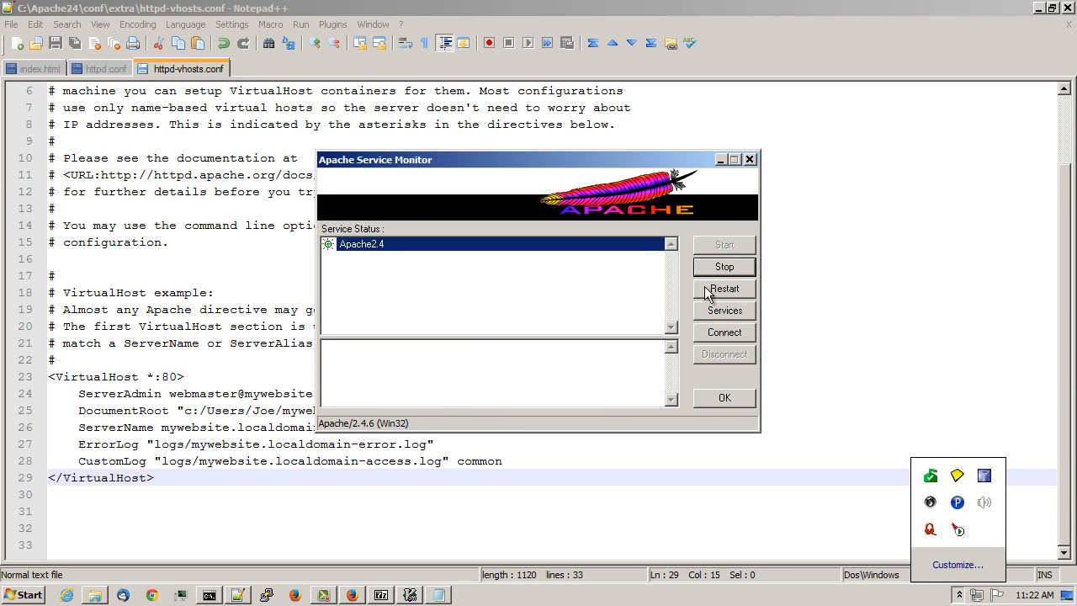
click(726, 288)
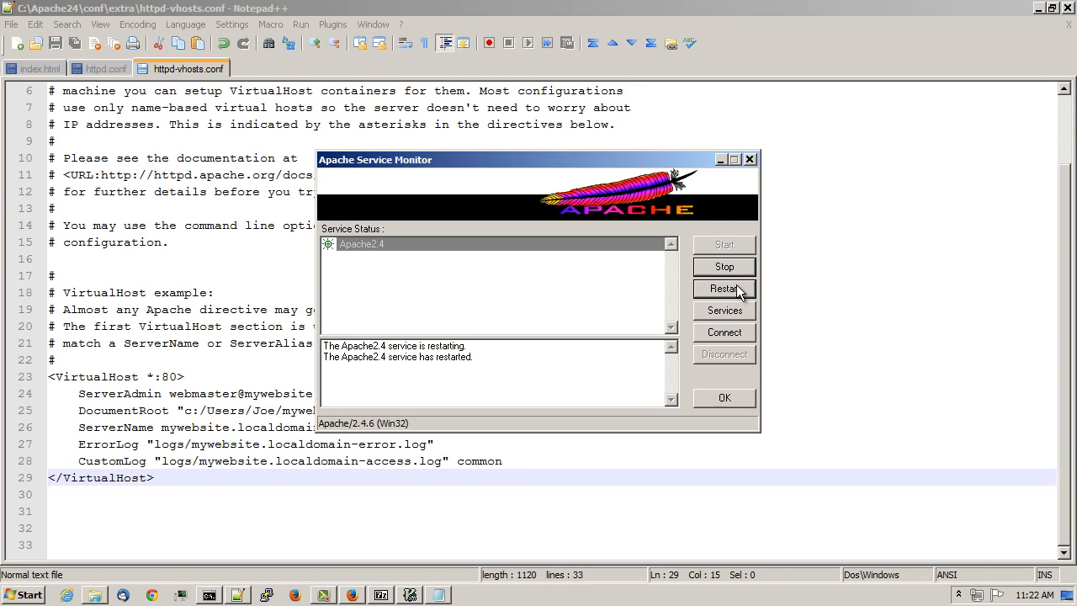
Step: Switch to Firefox and load mywebsite.localdomain to test the virtual host
click(352, 595)
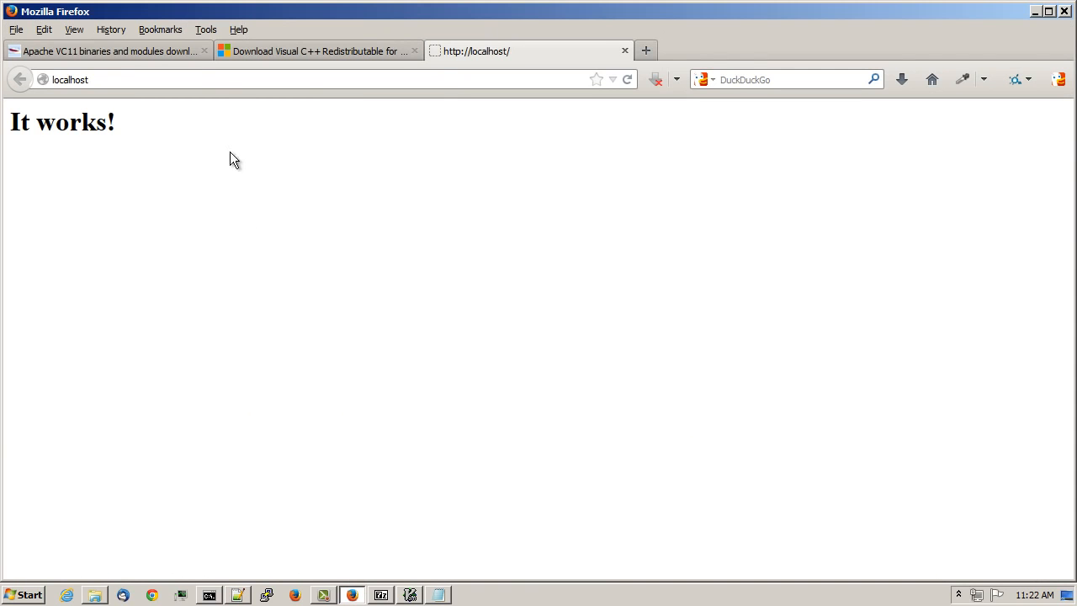
click(223, 84)
text(my)
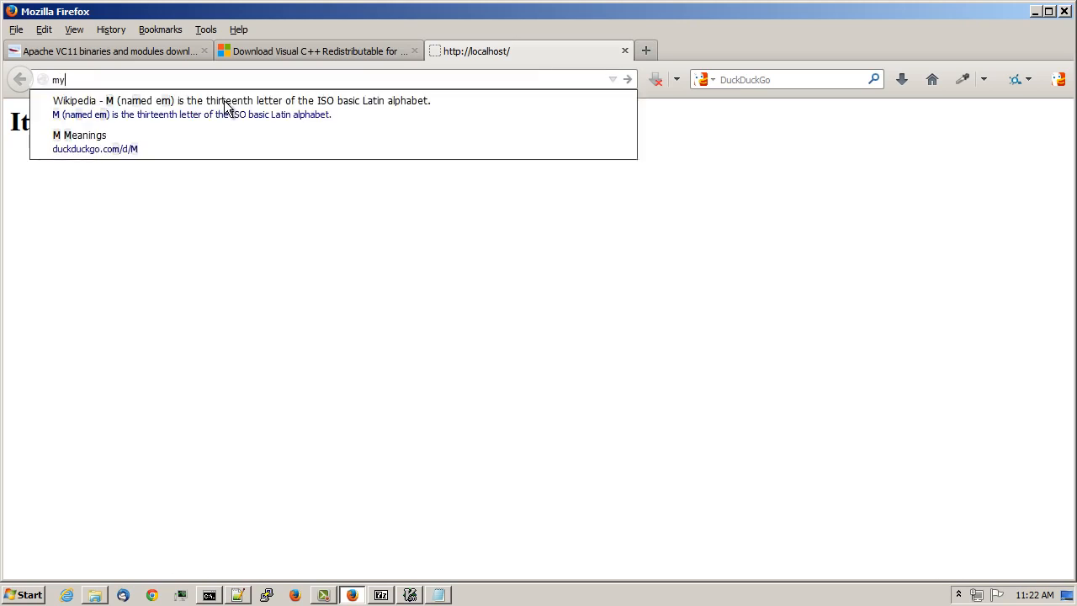
text(website.lo)
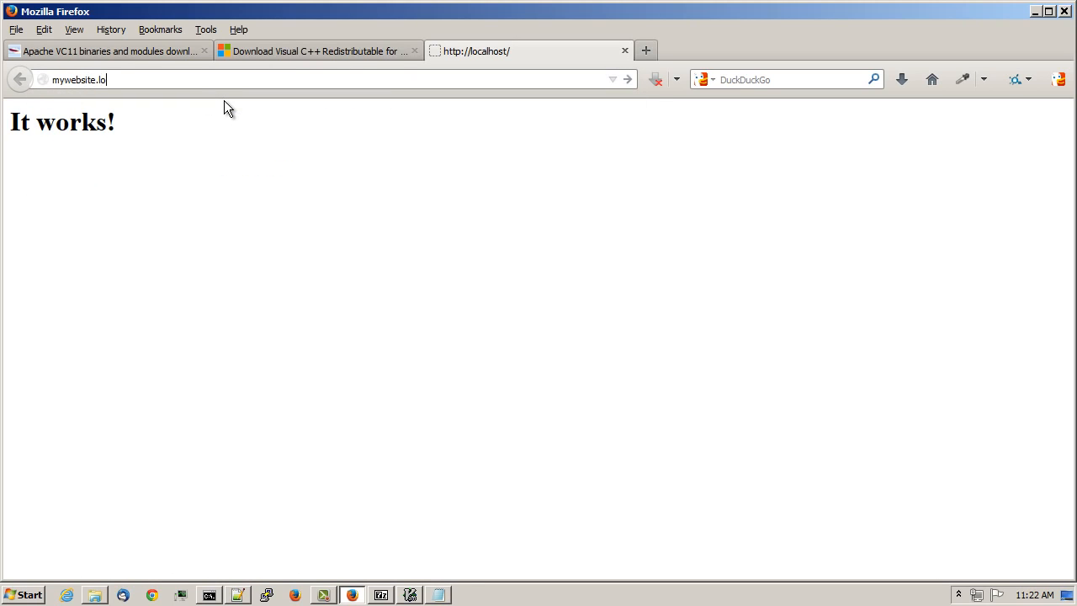
text(caldomain)
key(Return)
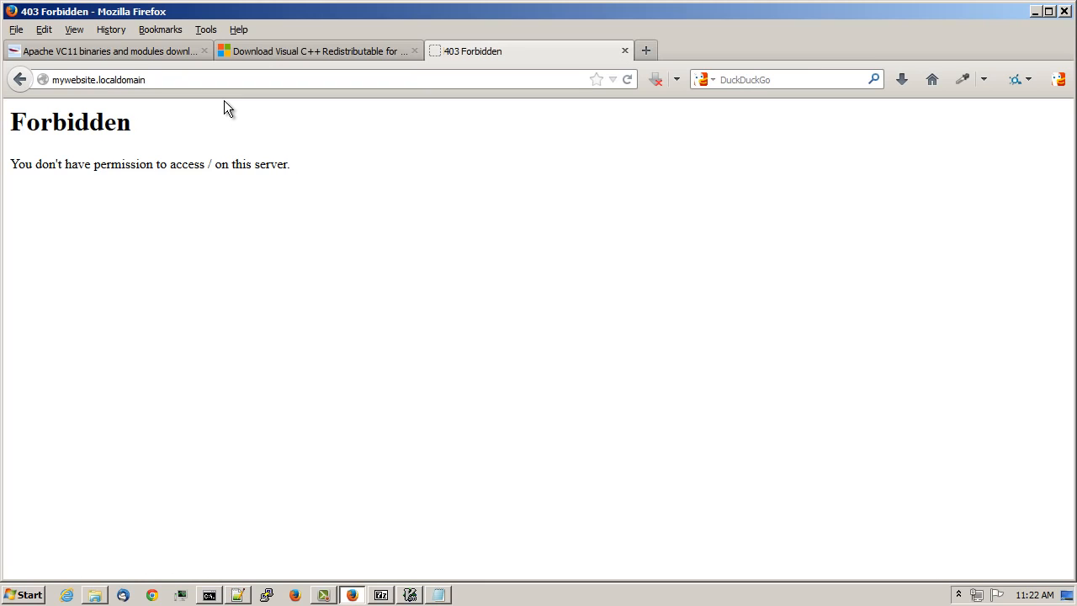
Step: Switch back to Notepad++ and search httpd.conf for "directory" until reaching the main DocumentRoot section
click(238, 595)
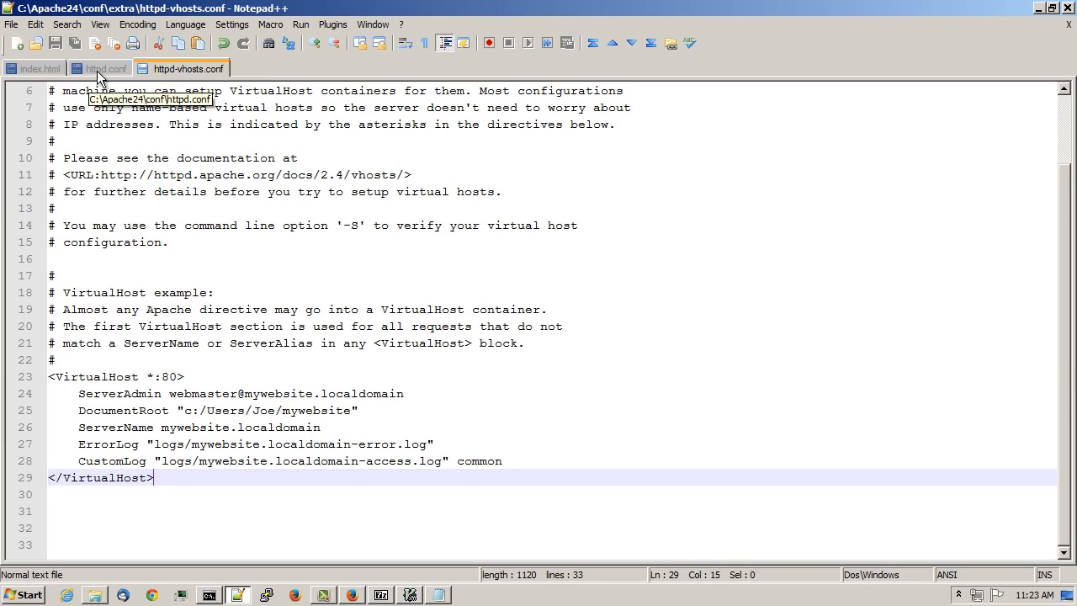
click(97, 70)
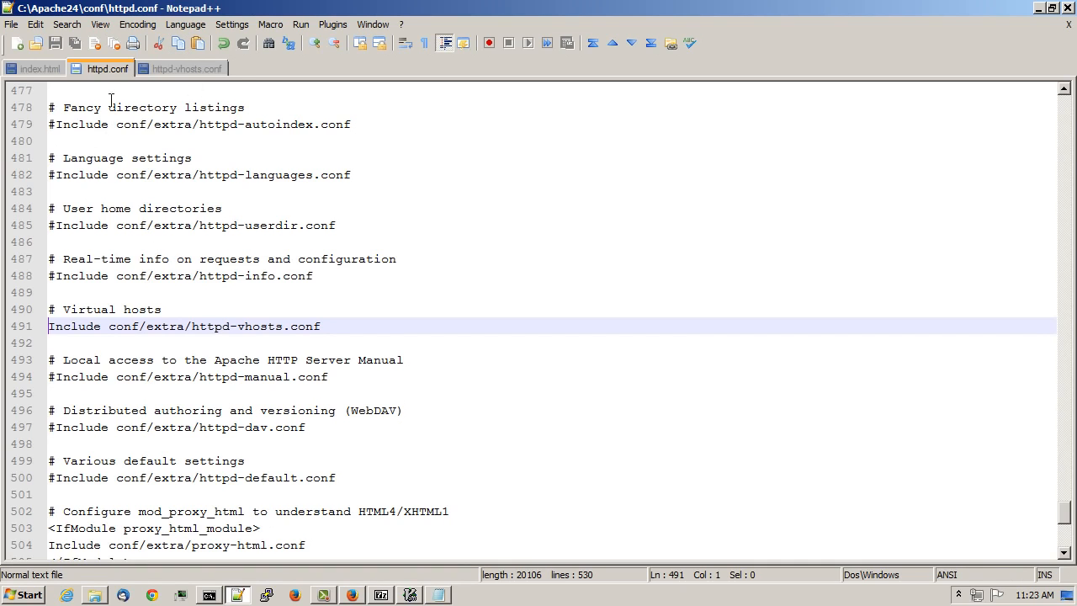
click(66, 24)
click(83, 44)
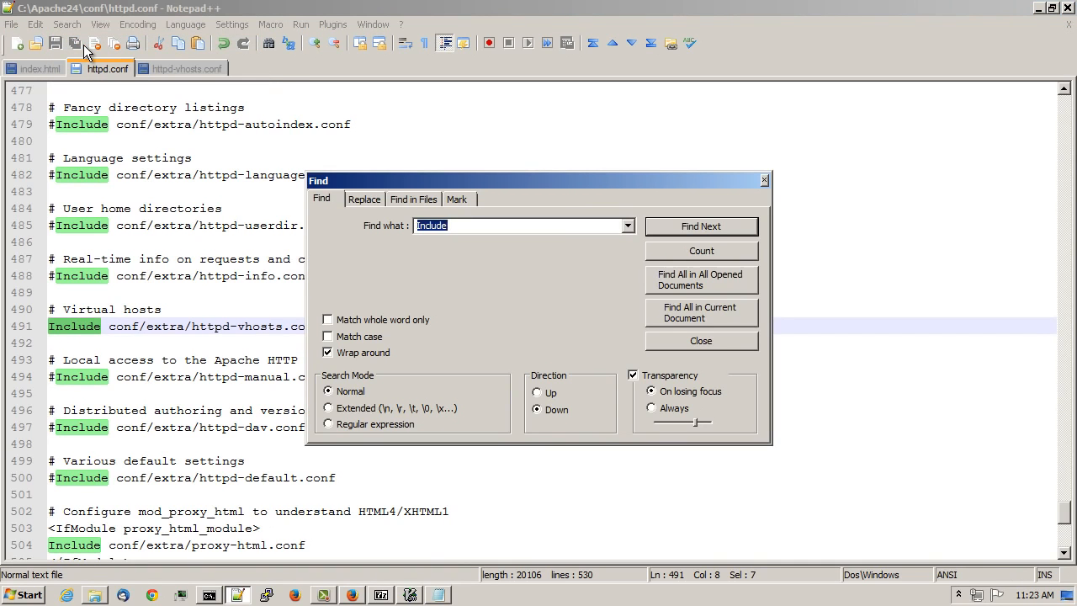
text(directory)
key(Return)
key(Return)
key(Return)
key(Return)
key(Return)
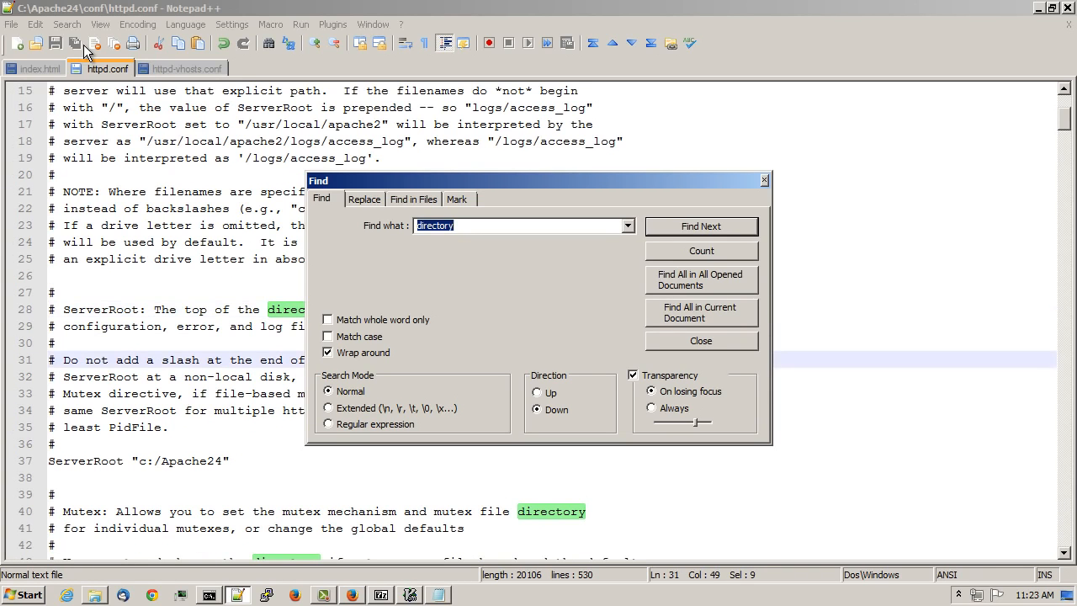
key(Return)
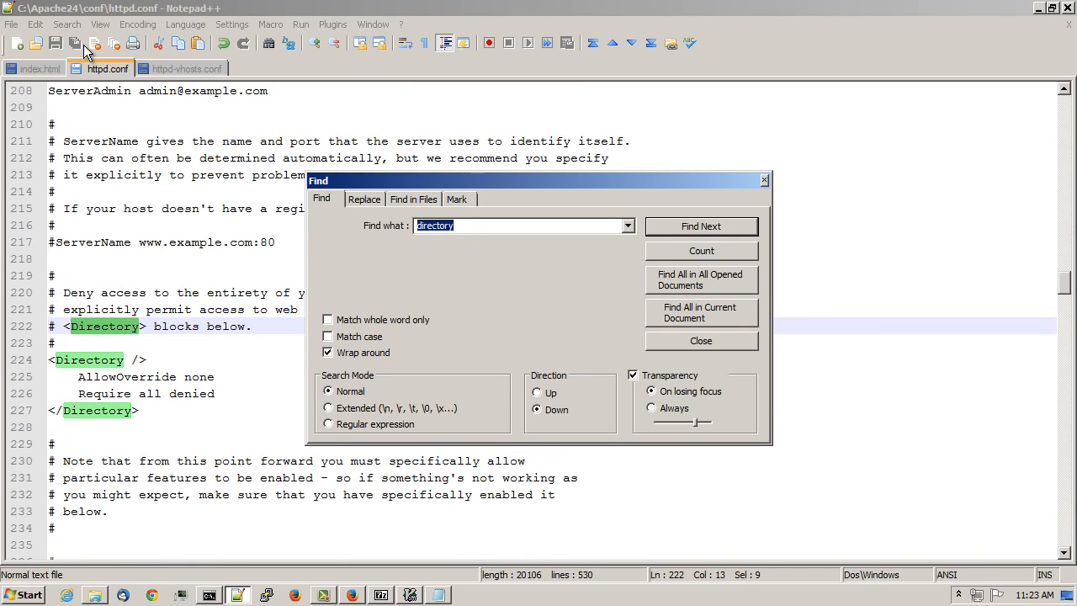
key(Return)
key(Return)
key(Return)
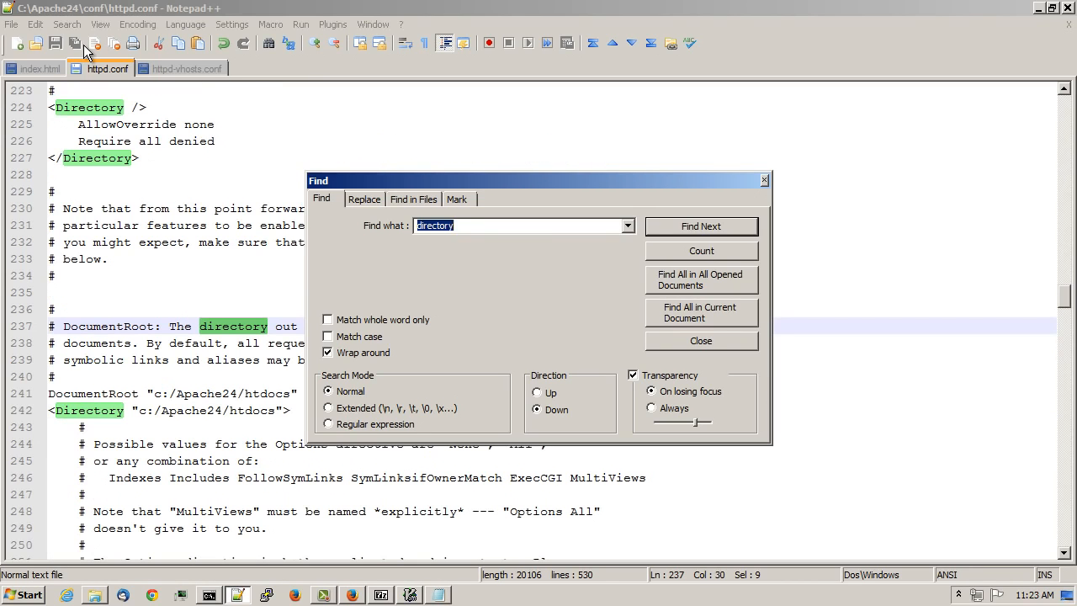
key(Escape)
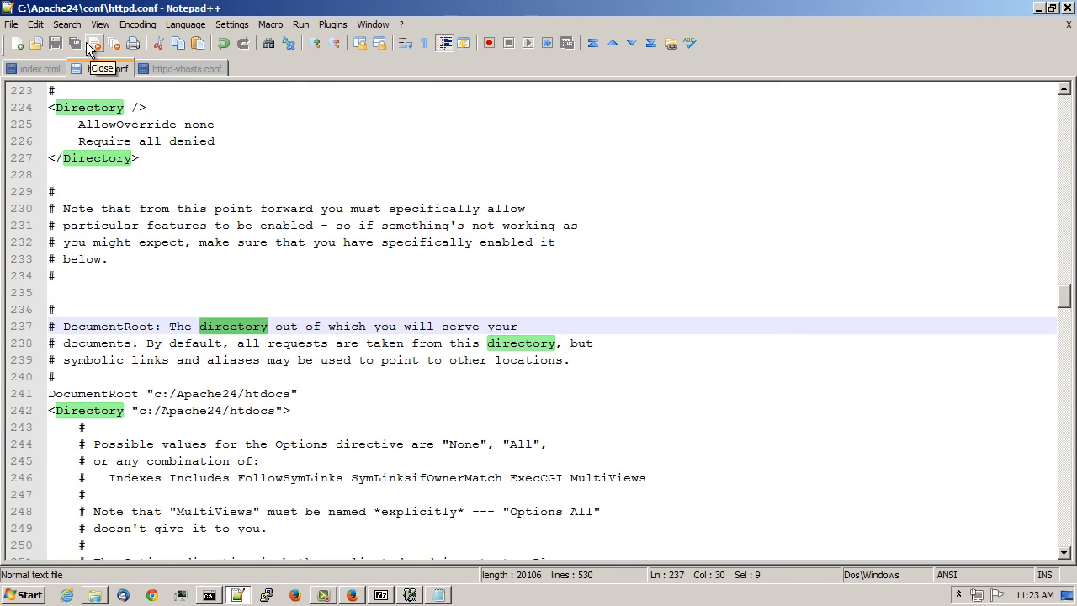
Step: Copy the entire Directory block for "c:/Apache24/htdocs" from httpd.conf, through its closing tag
click(154, 377)
scroll(176, 191, down, 3)
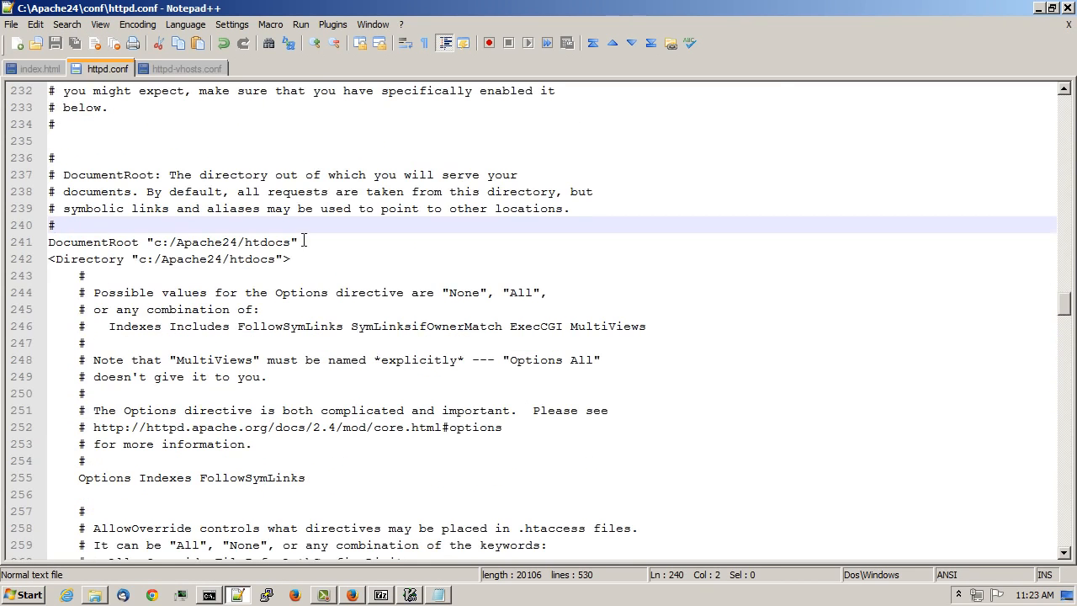
drag(300, 242, 41, 248)
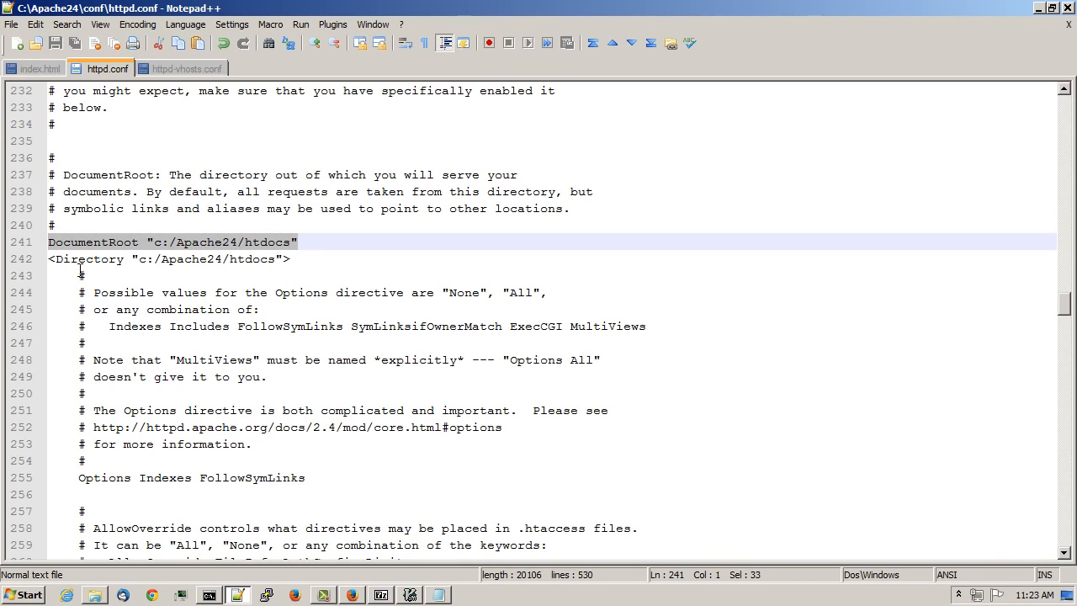
scroll(249, 257, down, 2)
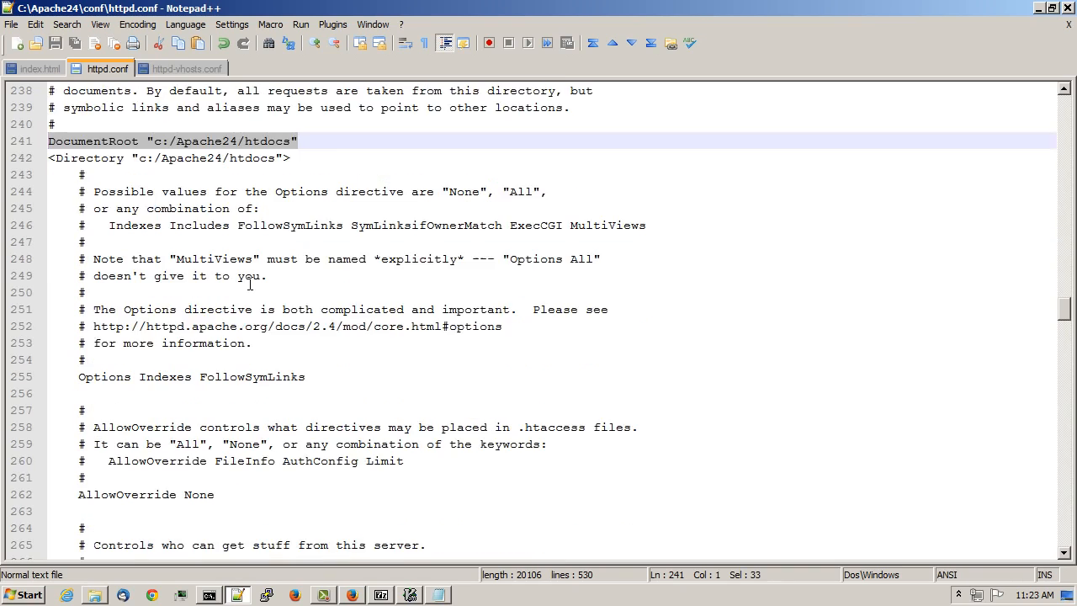
scroll(251, 269, up, 1)
click(107, 209)
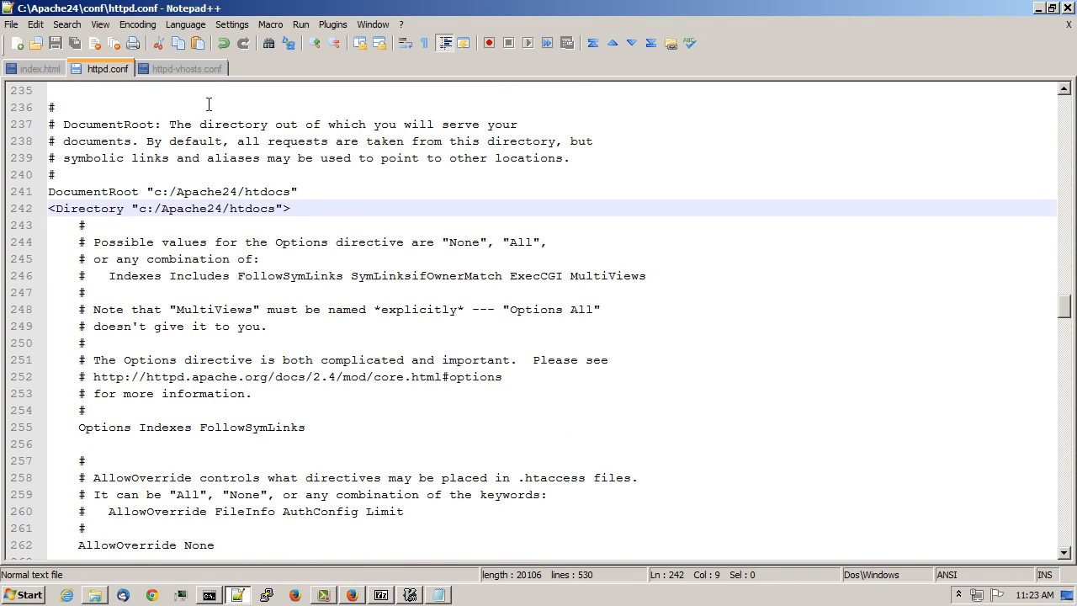
key(Home)
key(shift+Down)
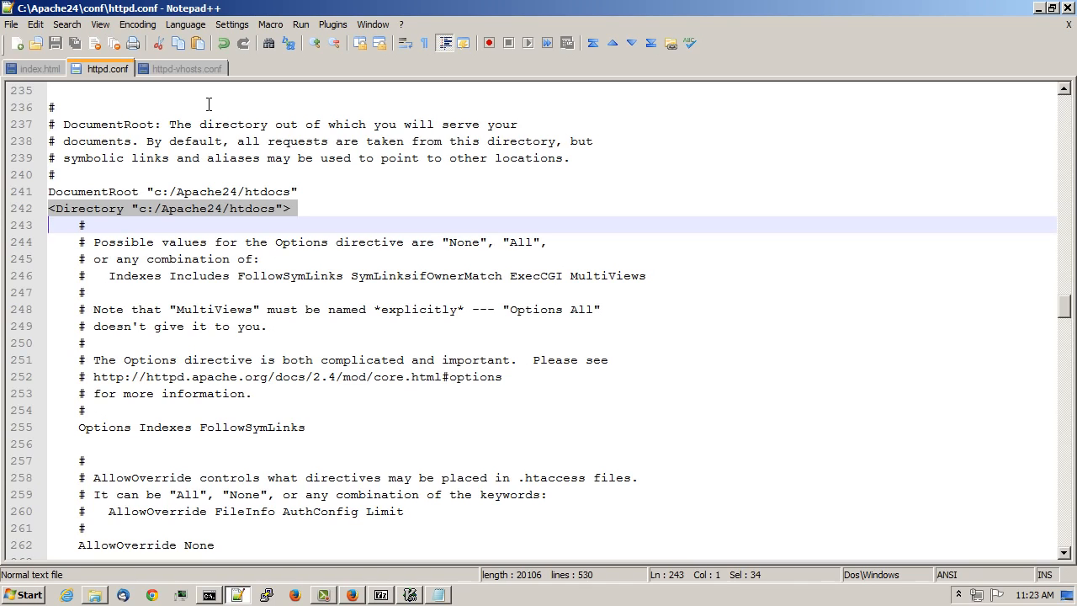
key(shift+Down)
key(shift+Down)
key(shift+Down)
key(shift+Down)
key(shift+Down)
key(shift+Down)
key(shift+Down)
key(shift+Down)
key(shift+Down)
key(shift+Down)
key(shift+Down)
key(shift+Down)
key(shift+Down)
key(shift+Down)
key(shift+Down)
key(shift+Down)
key(shift+Down)
key(shift+Down)
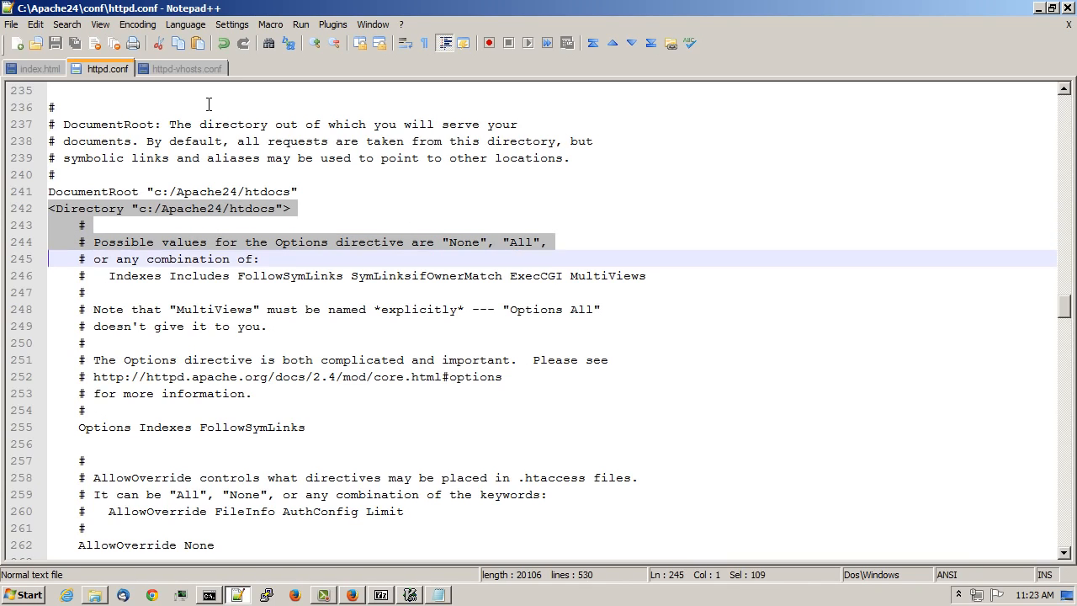
key(shift+Down)
key(shift+Down)
key(shift+Down)
key(shift+Down)
key(shift+Down)
key(shift+Down)
key(shift+Down)
key(shift+Down)
key(shift+Down)
key(ctrl+c)
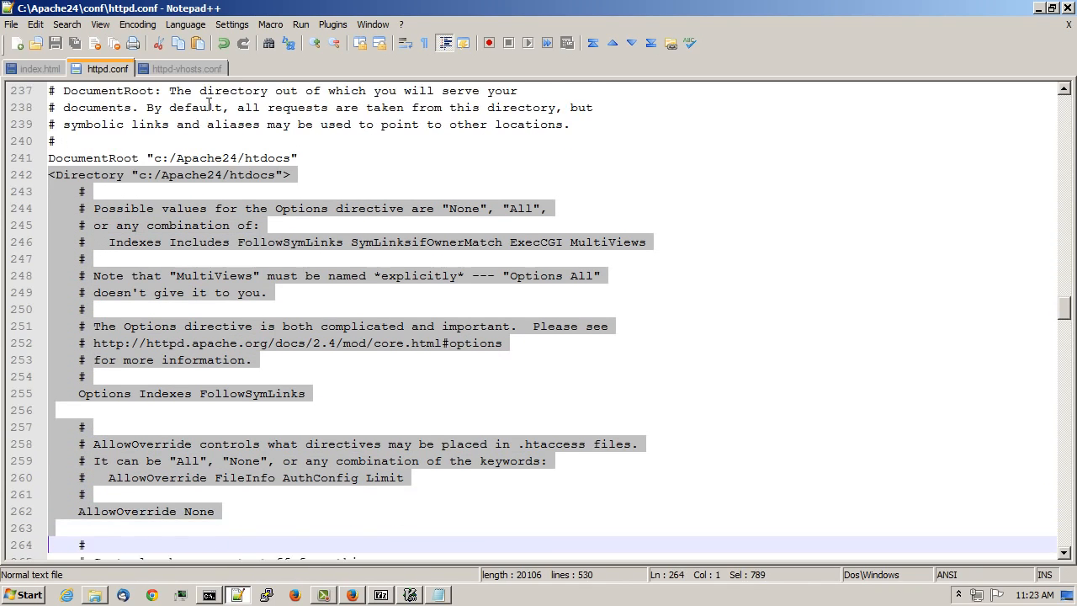
key(shift+Up)
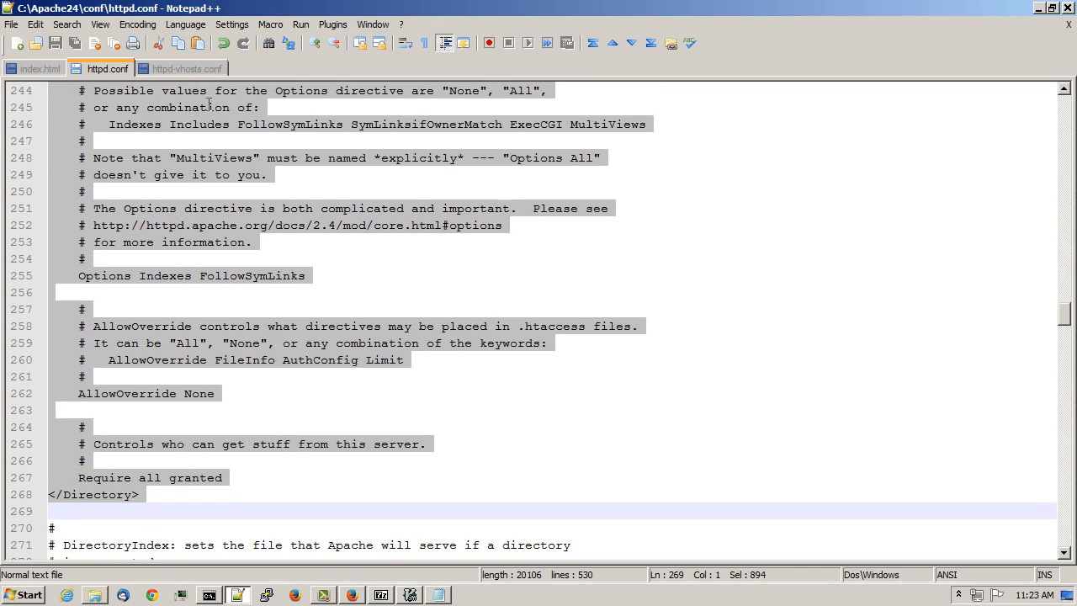
key(shift+Up)
key(shift+Down)
Step: Paste the copied Directory block into the VirtualHost section of httpd-vhosts.conf, two lines below the CustomLog entry
click(192, 71)
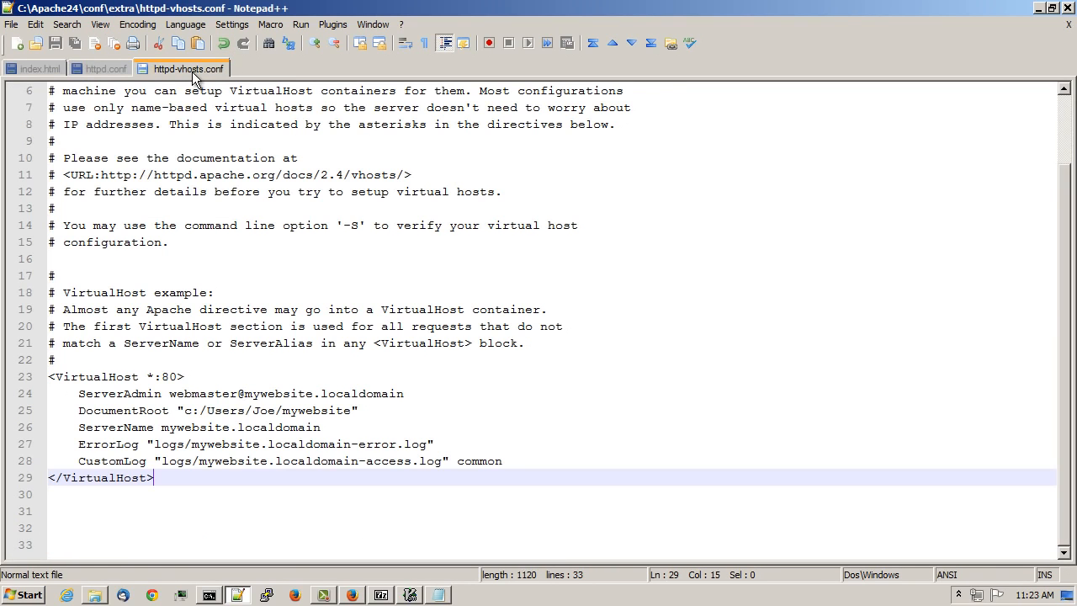
click(120, 461)
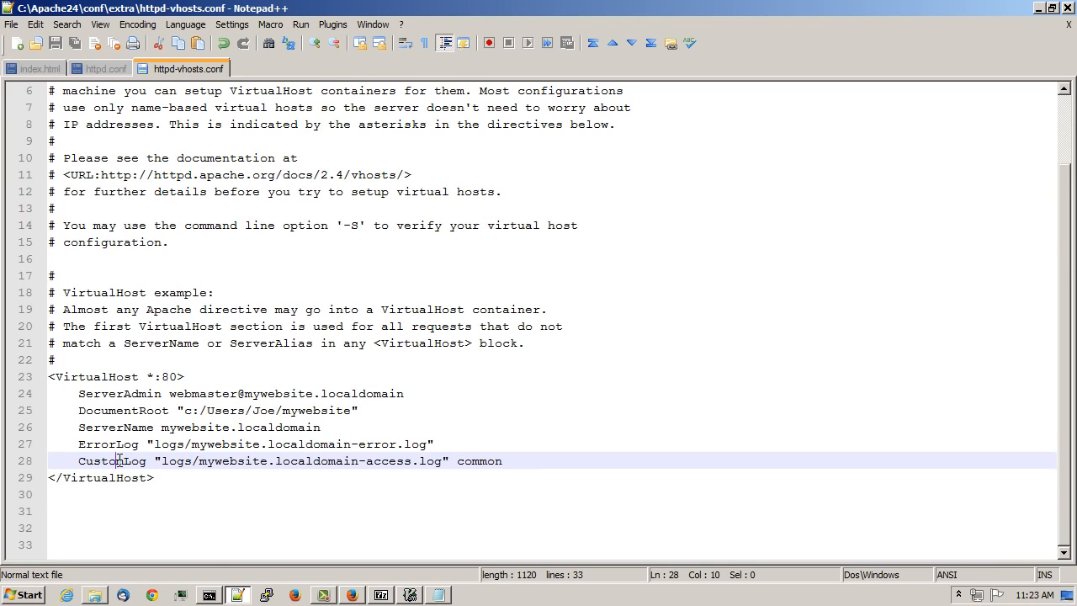
key(End)
key(Return)
key(Return)
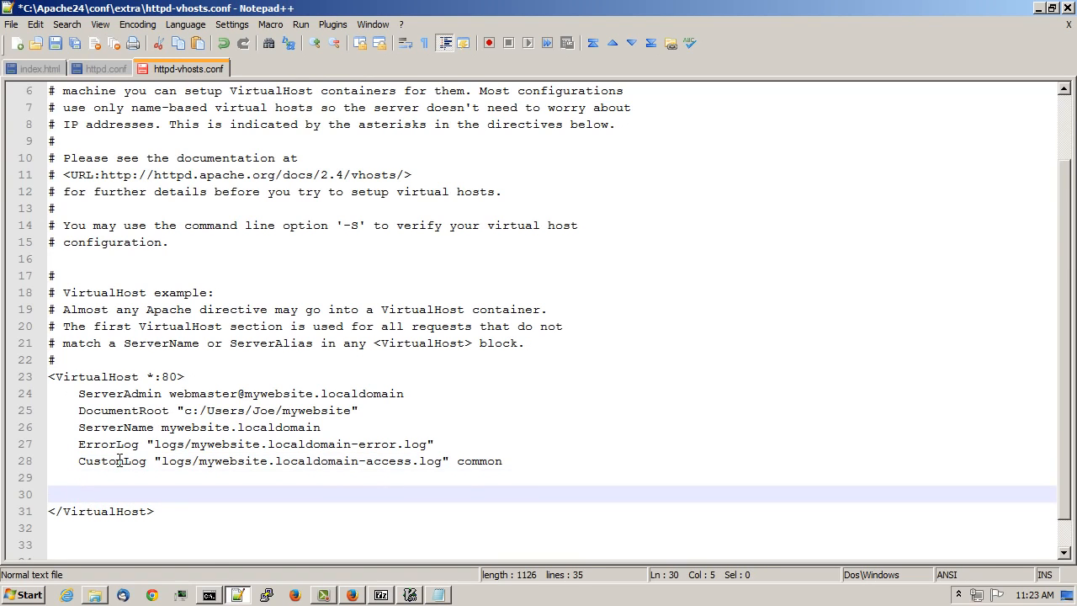
key(ctrl+v)
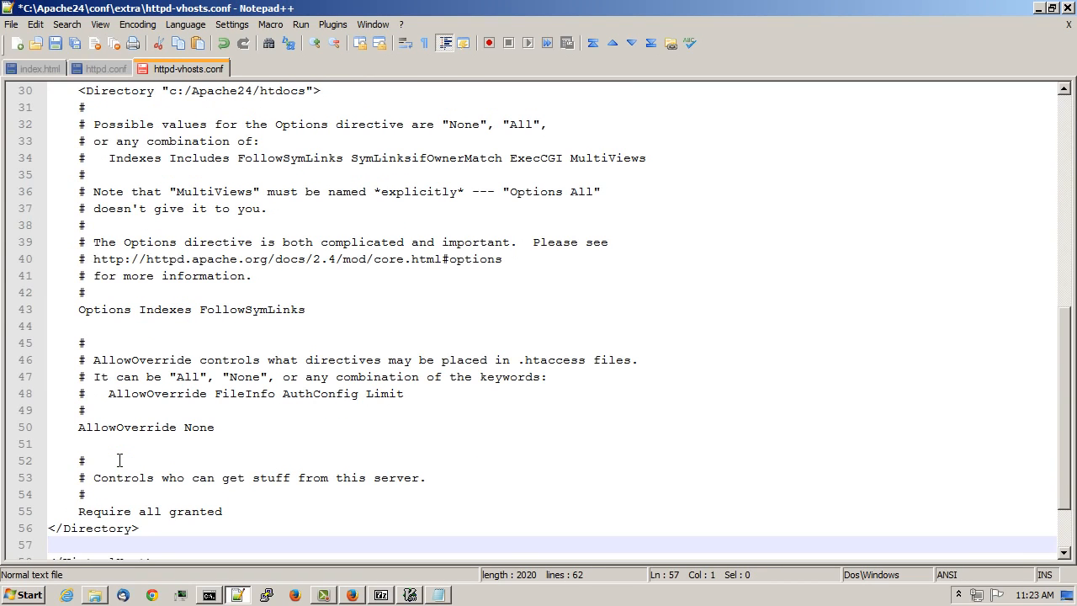
Step: Replace the pasted block's "c:/Apache24/htdocs" path with the folder path copied from the virtual host's DocumentRoot
scroll(165, 406, up, 4)
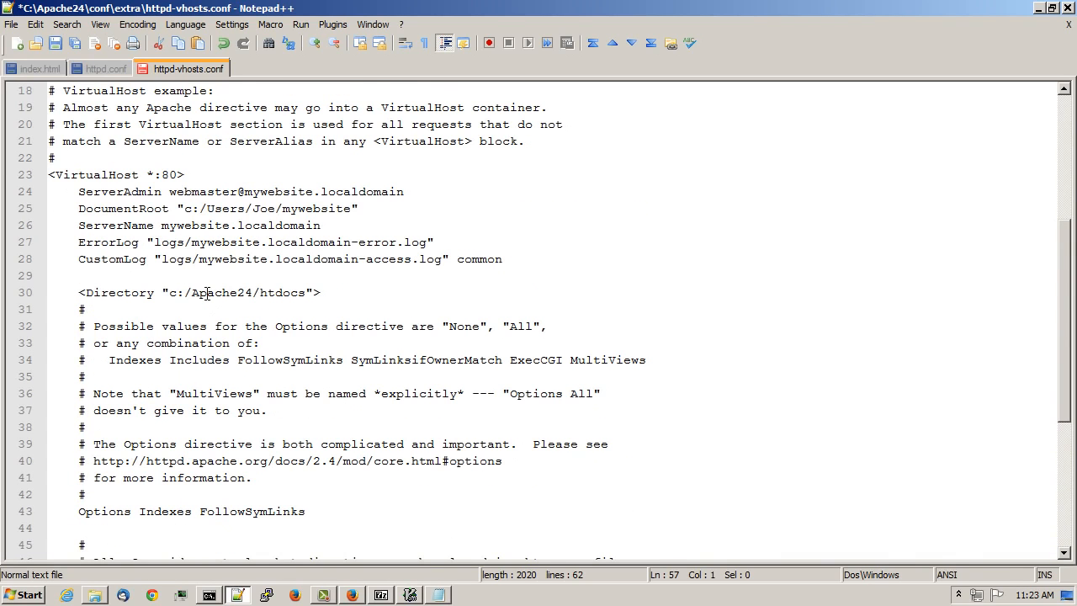
drag(185, 208, 351, 210)
key(ctrl+c)
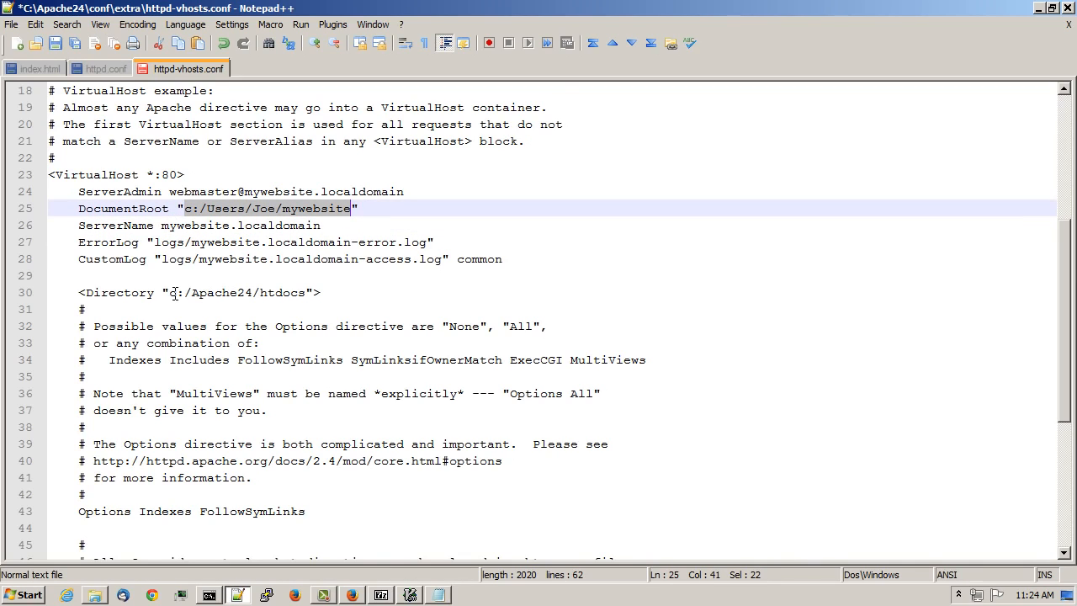
drag(169, 292, 307, 289)
key(ctrl+v)
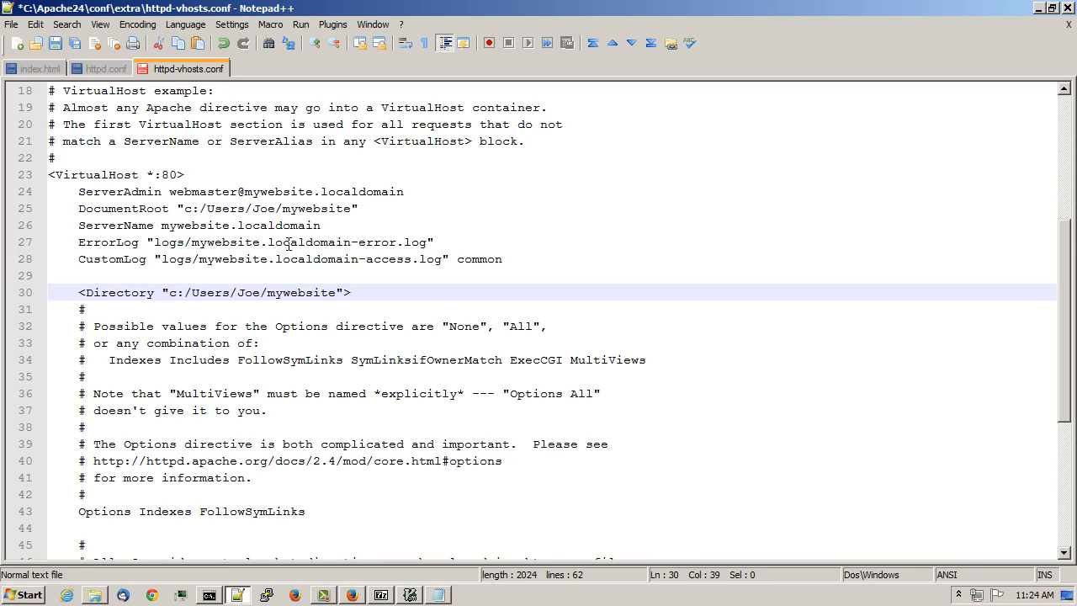
double_click(249, 292)
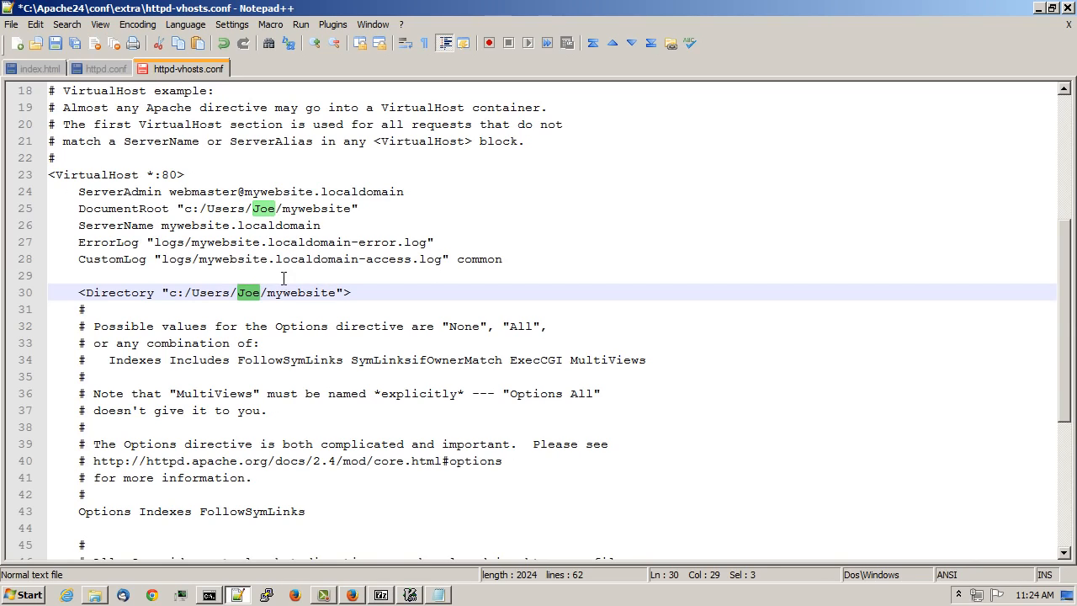
double_click(288, 293)
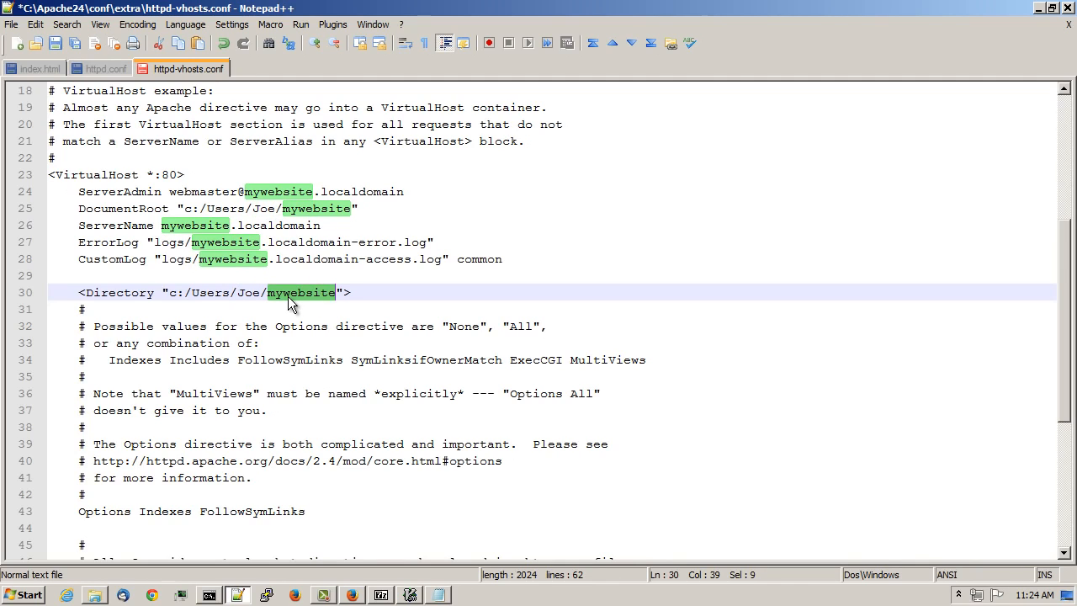
click(191, 376)
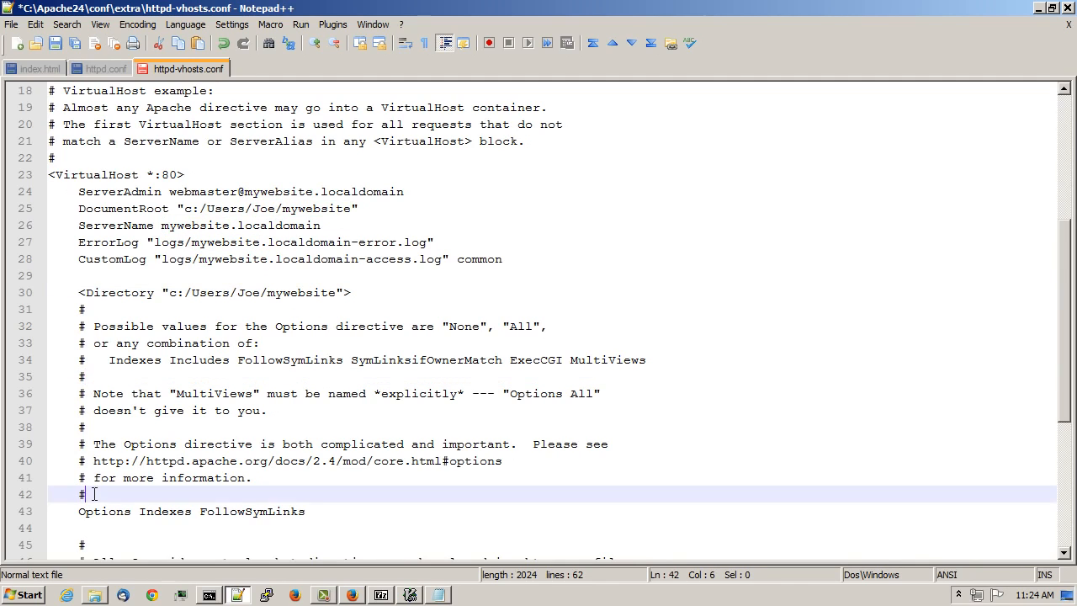
Step: Delete all comment and blank lines inside the virtual host's Directory block, keeping only the Options, AllowOverride and Require directives
drag(94, 494, 50, 300)
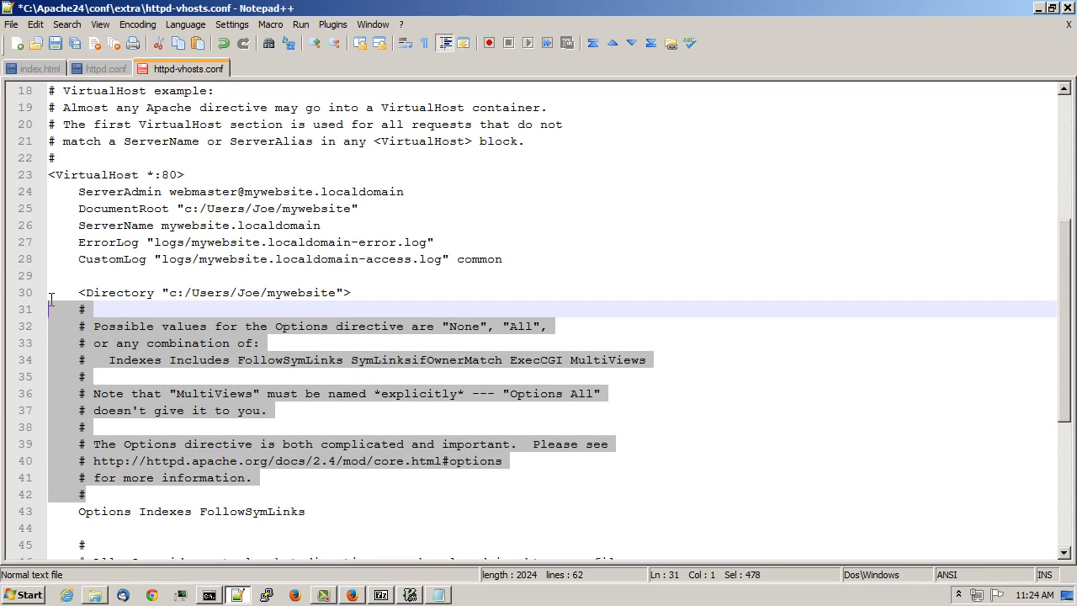
key(BackSpace)
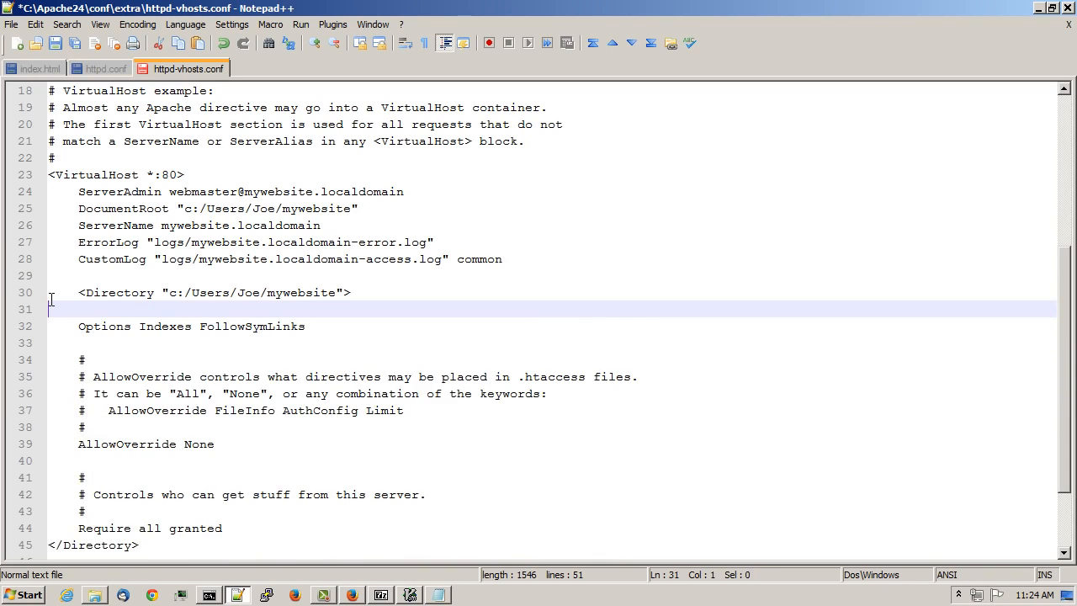
key(BackSpace)
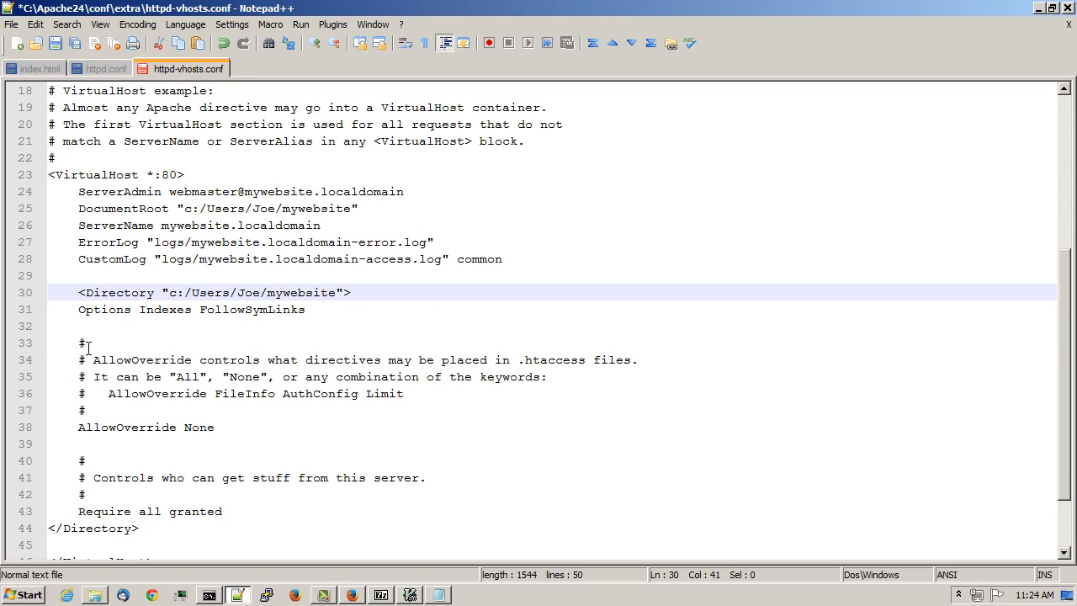
drag(86, 343, 40, 327)
key(BackSpace)
key(BackSpace)
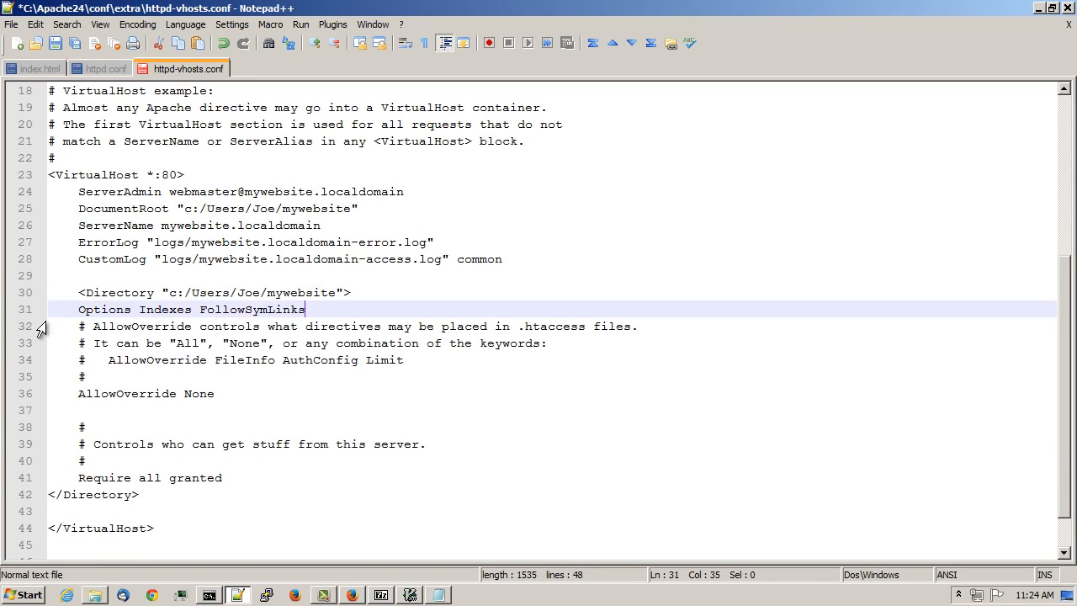
drag(94, 376, 2, 333)
key(BackSpace)
key(BackSpace)
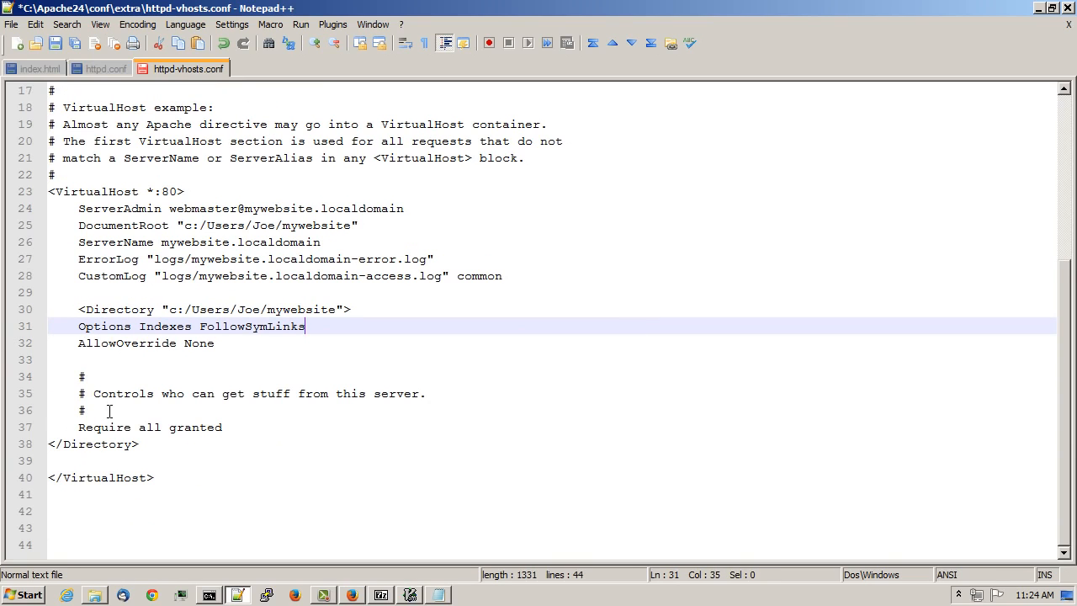
drag(109, 411, 2, 364)
key(BackSpace)
key(BackSpace)
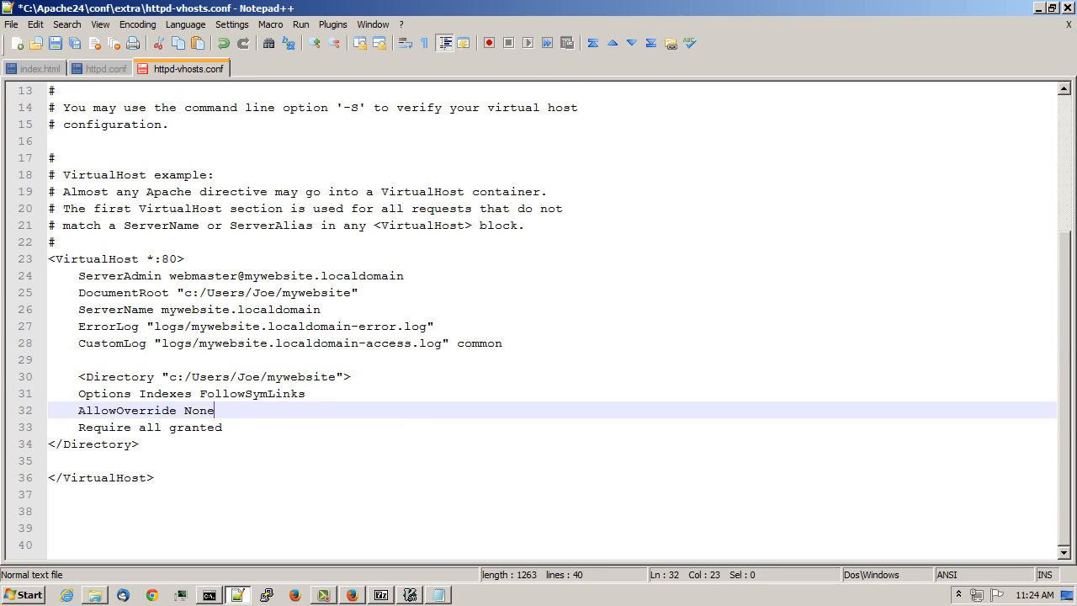
Step: Set AllowOverride to All in the virtual host's Directory block and save httpd-vhosts.conf
key(BackSpace)
key(BackSpace)
key(BackSpace)
key(BackSpace)
text(All)
click(56, 44)
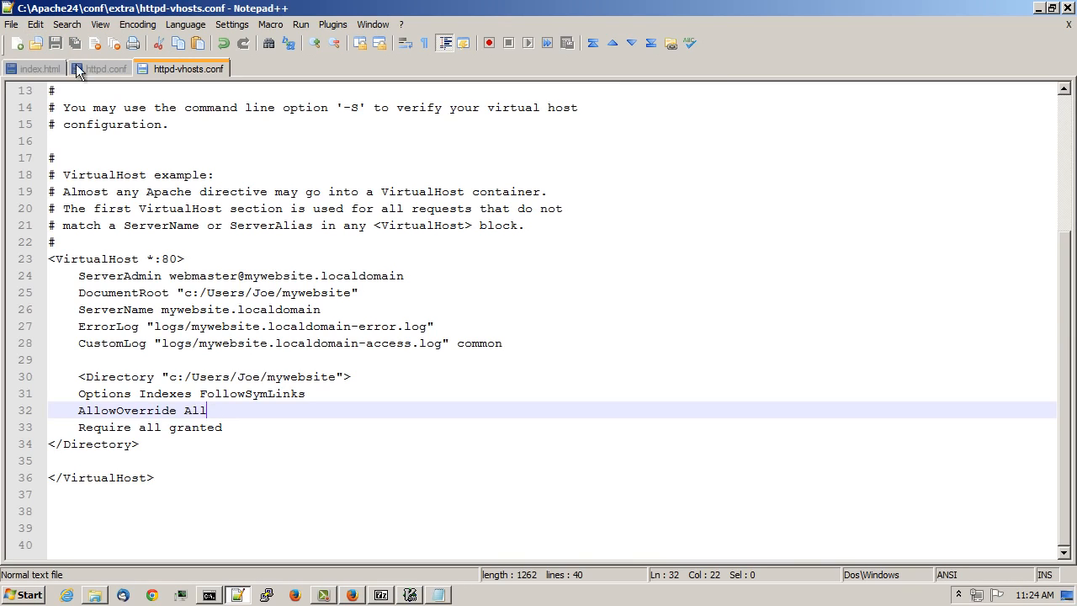
Step: Open Apache Service Monitor and restart the Apache2.4 service to apply the new directory permissions
click(960, 597)
double_click(957, 529)
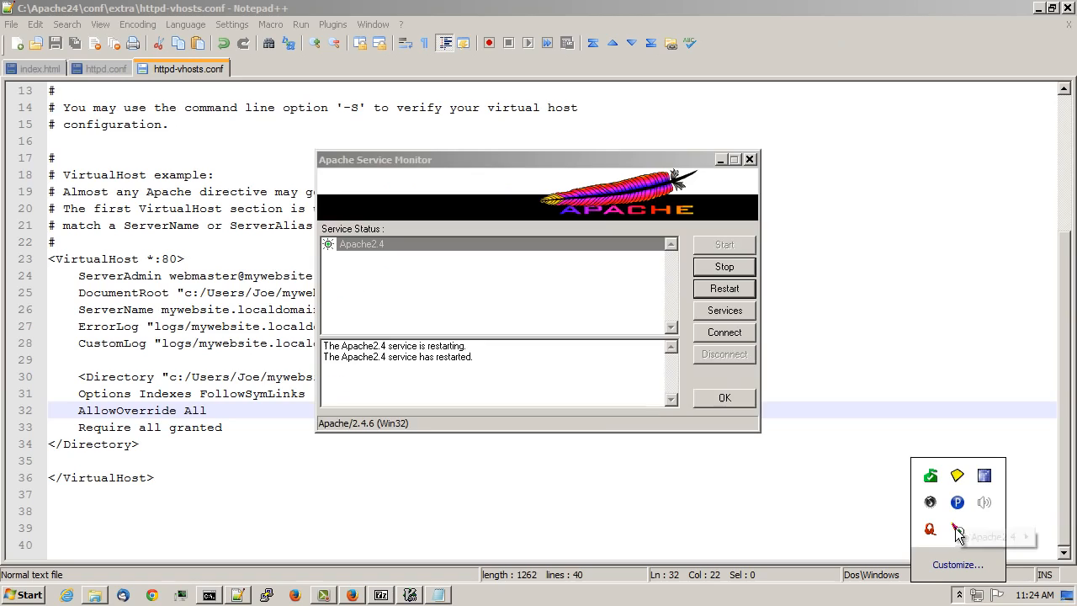
click(618, 428)
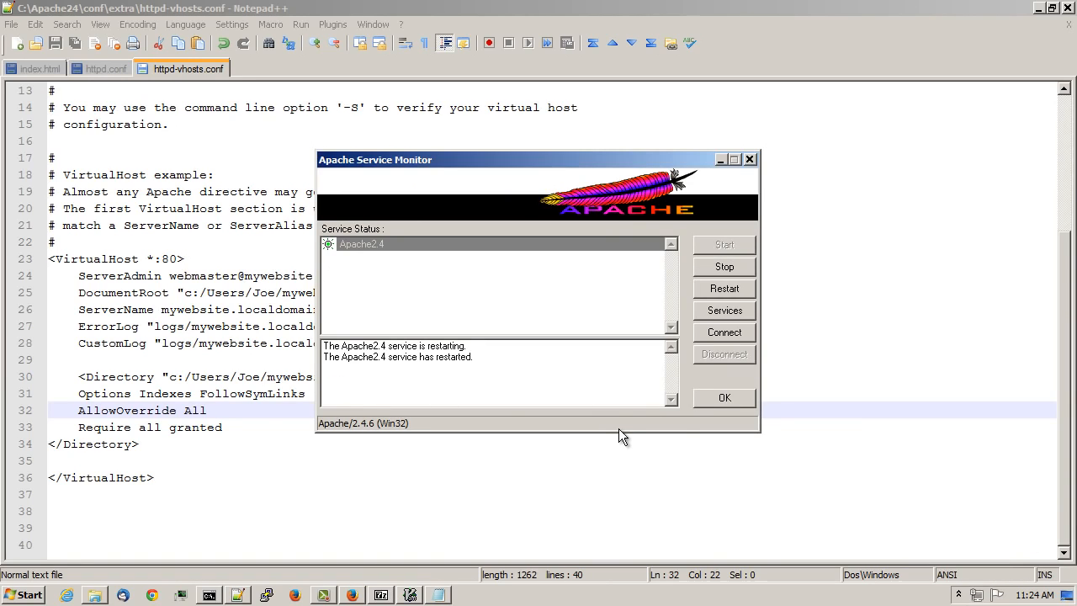
click(719, 289)
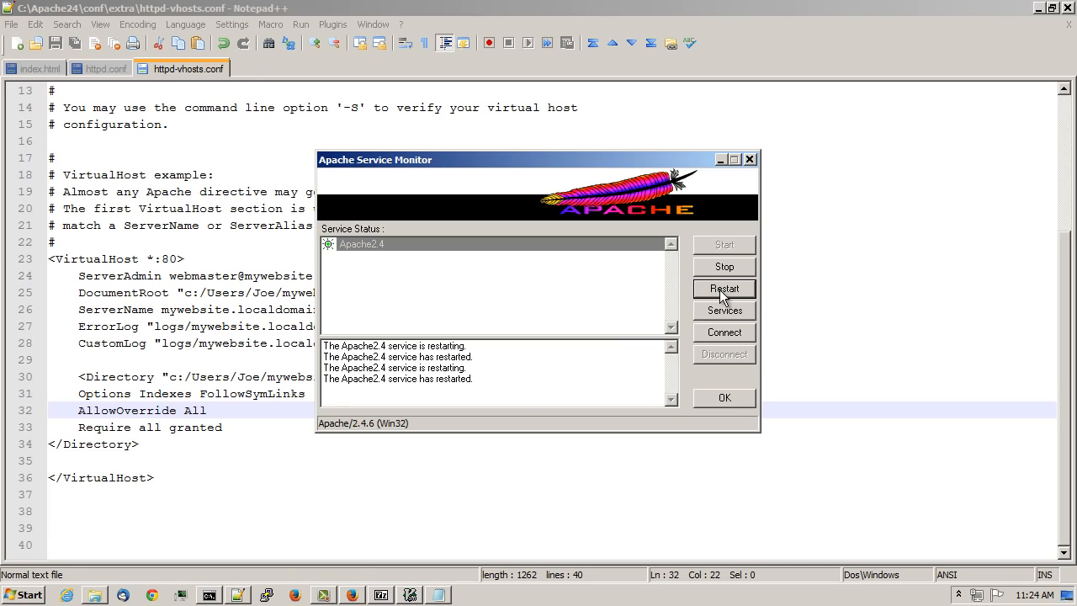
Step: Switch to Firefox and reload mywebsite.localdomain to retest the virtual host
click(350, 596)
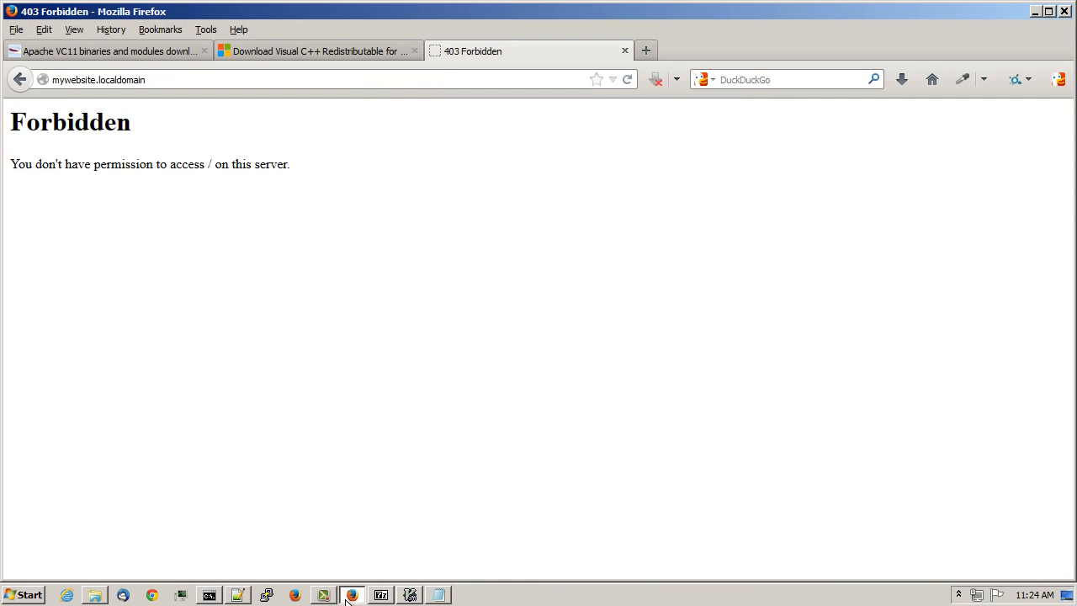
click(627, 81)
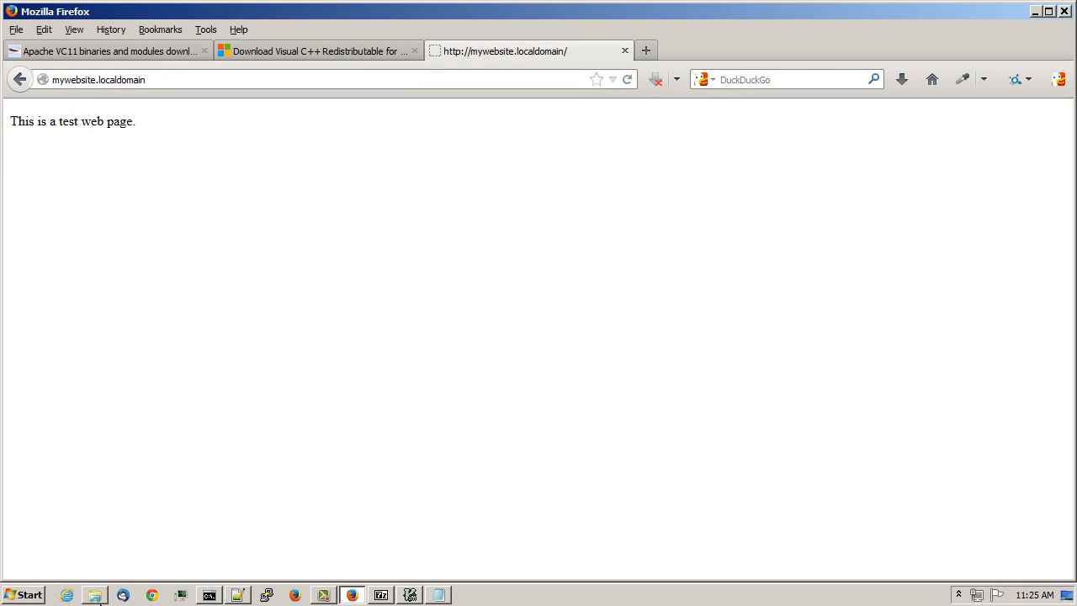
Step: Switch back to Notepad++, display index.html, and restore the window beside the loaded browser page to compare them
click(242, 599)
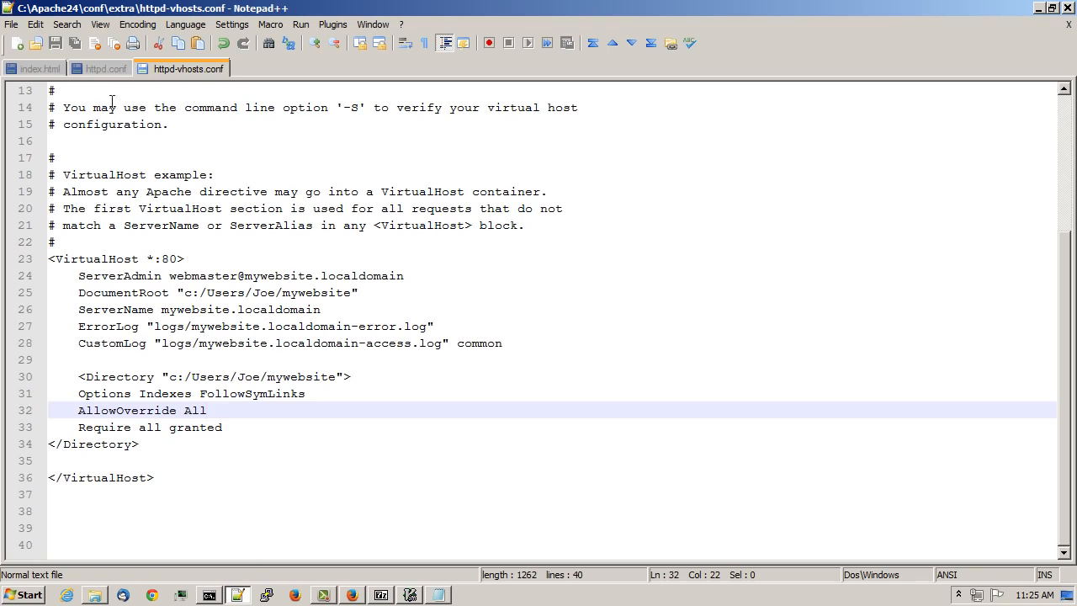
click(32, 66)
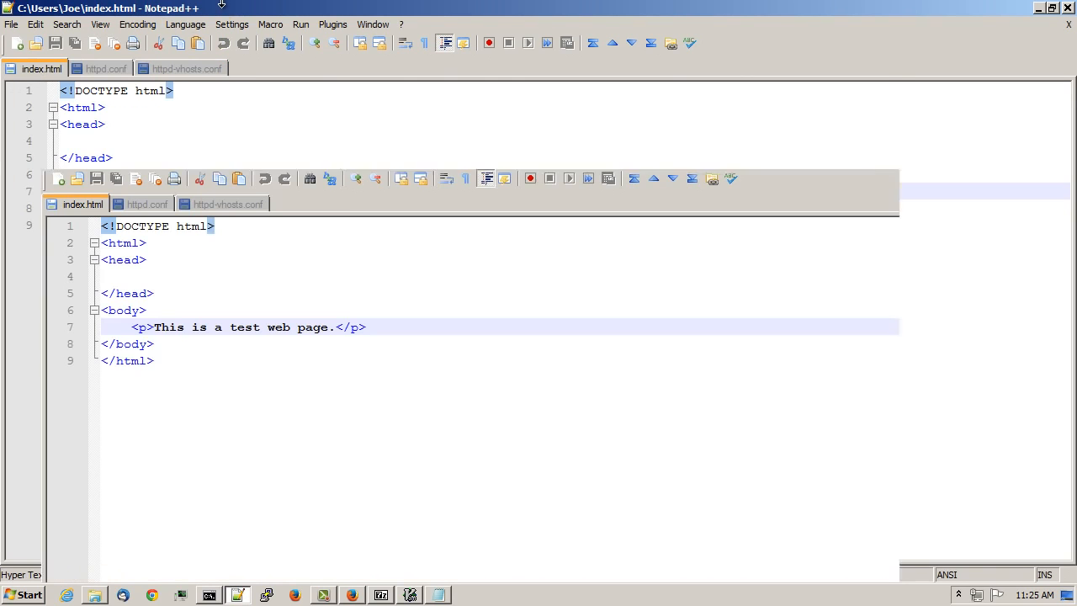
drag(222, 5, 428, 32)
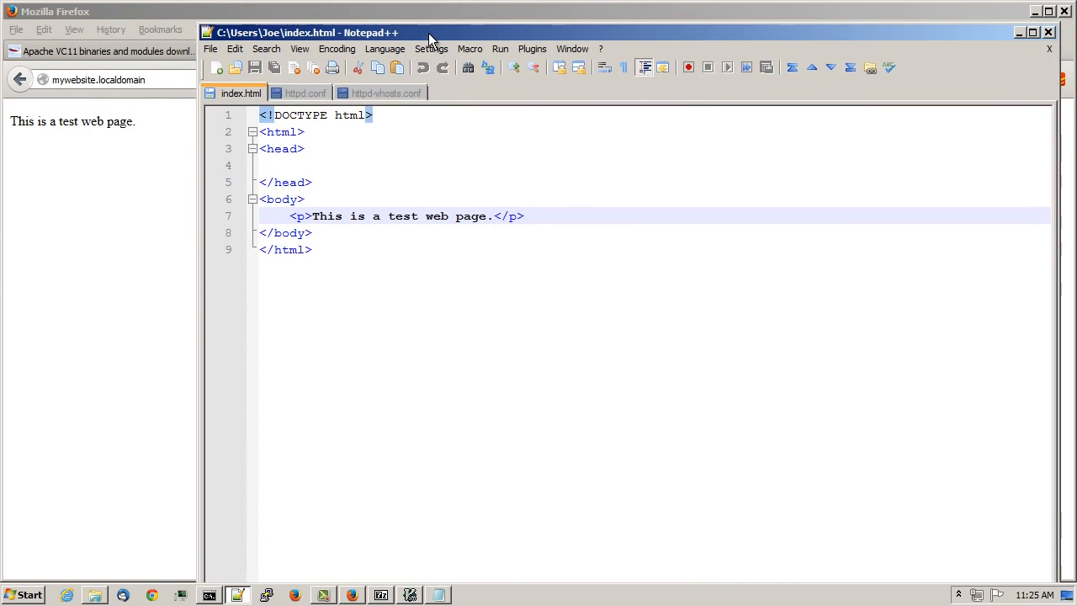